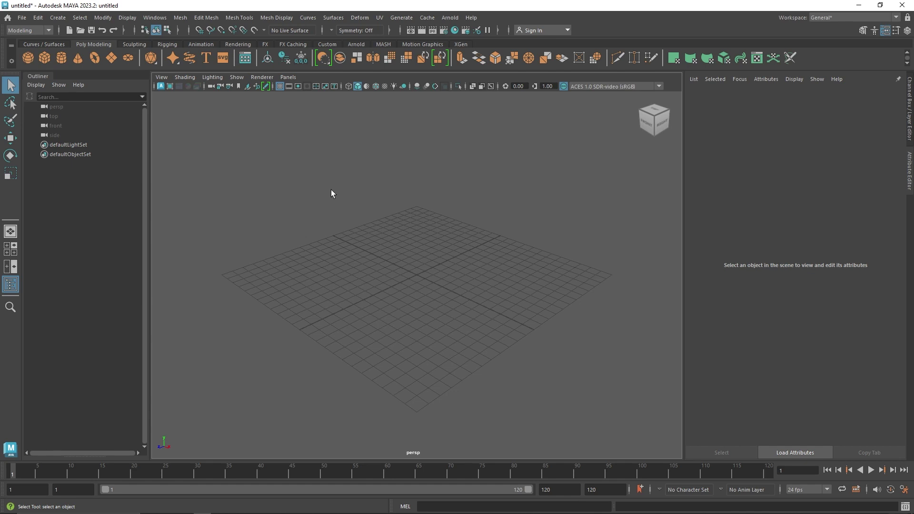
Create a polygon cube and build a MASH network from it.
left_click(51, 60)
left_click_drag(367, 234, 424, 285, "alt")
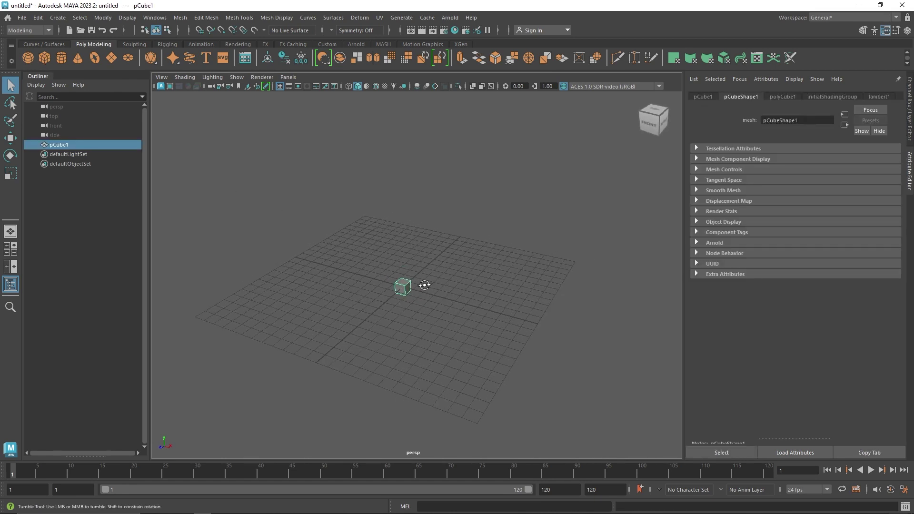
left_click(383, 44)
left_click(30, 58)
left_click_drag(476, 289, 490, 323, "alt")
Change the MASH1 network's distribution type to Grid.
left_click(749, 98)
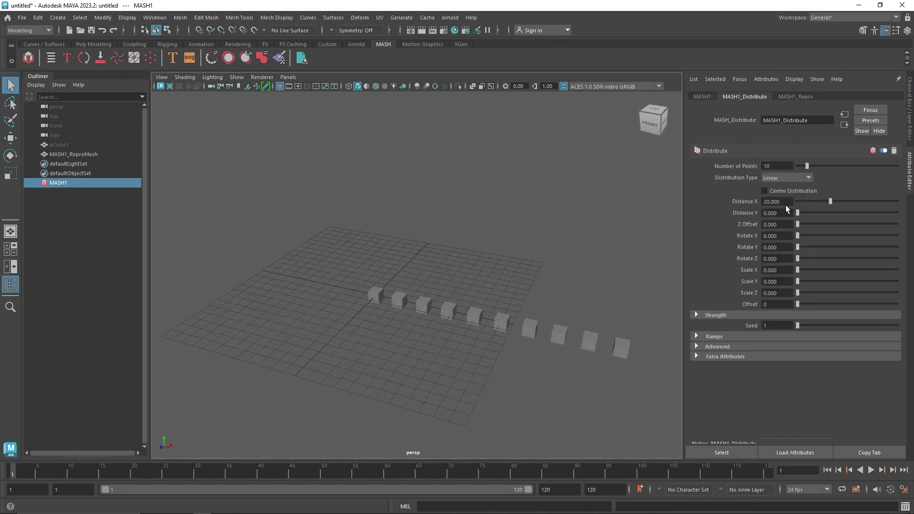
left_click(776, 178)
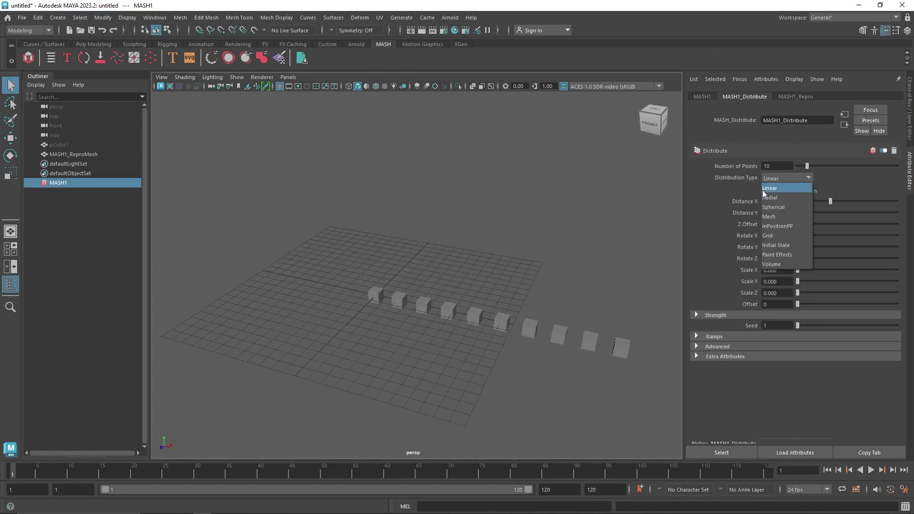
left_click(783, 236)
left_click_drag(528, 275, 632, 280, "alt")
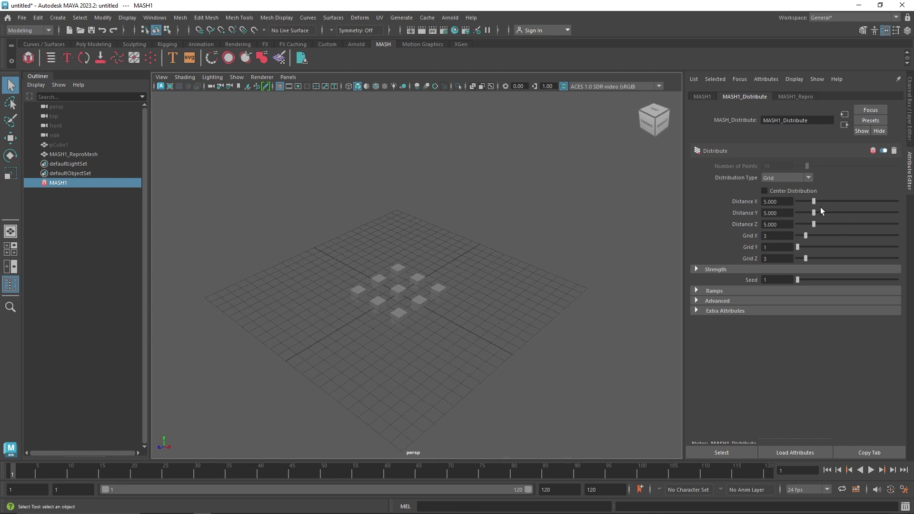
Set the grid distribution's Distance X to about 7.4, Distance Z to about 7.7, and Grid X and Grid Z to 14.
left_click_drag(804, 236, 822, 263)
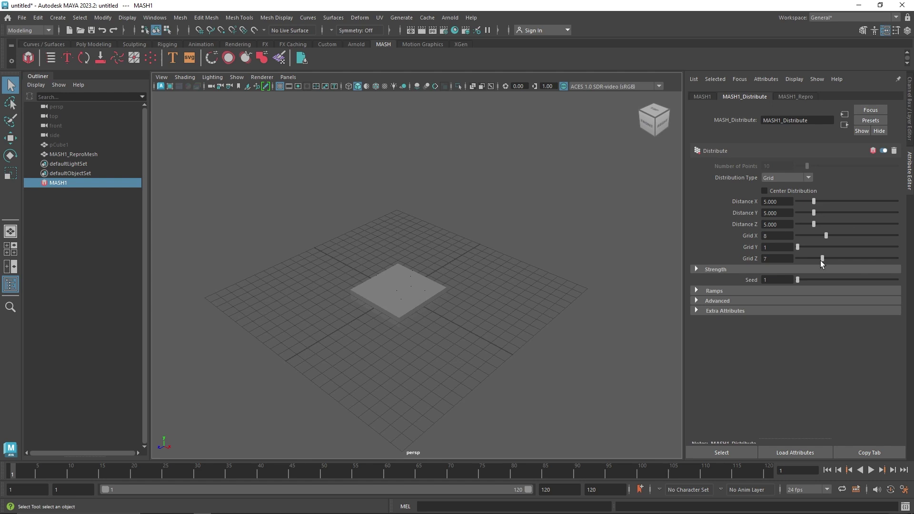
left_click_drag(814, 224, 823, 204)
scroll(439, 326, "up", 5)
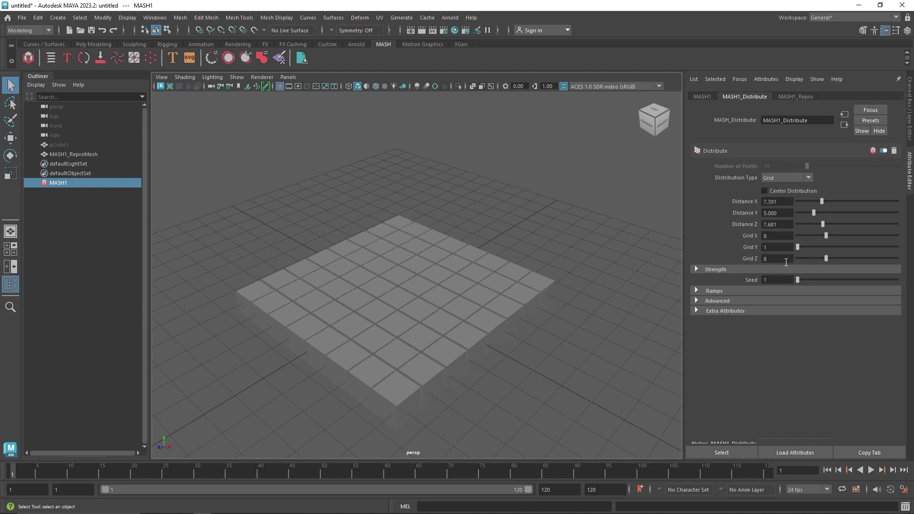
double_click(781, 259)
type("14")
left_click(776, 239)
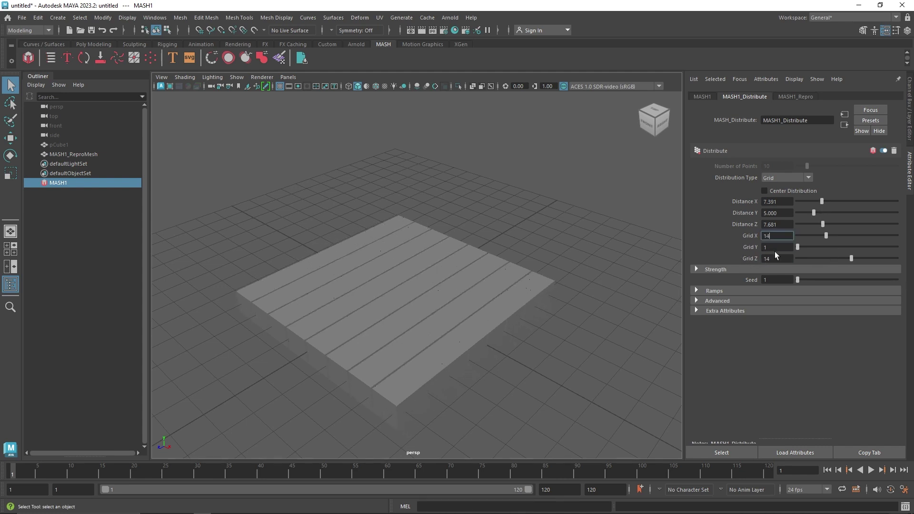
type("14")
key("Return")
Increase the distribution's Distance X and Distance Z to about 13.478 each.
left_click_drag(822, 224, 840, 204)
scroll(489, 281, "down", 5)
left_click_drag(452, 298, 420, 306, "alt")
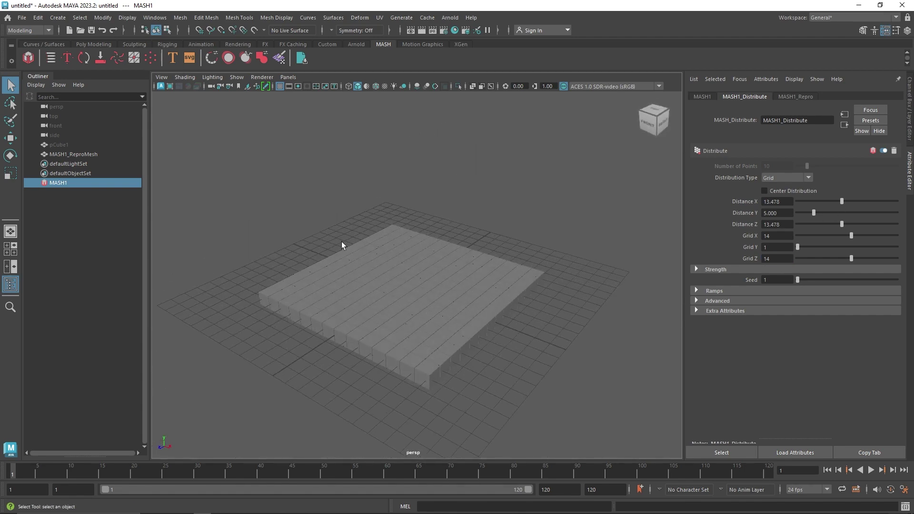
left_click_drag(408, 250, 438, 256, "alt")
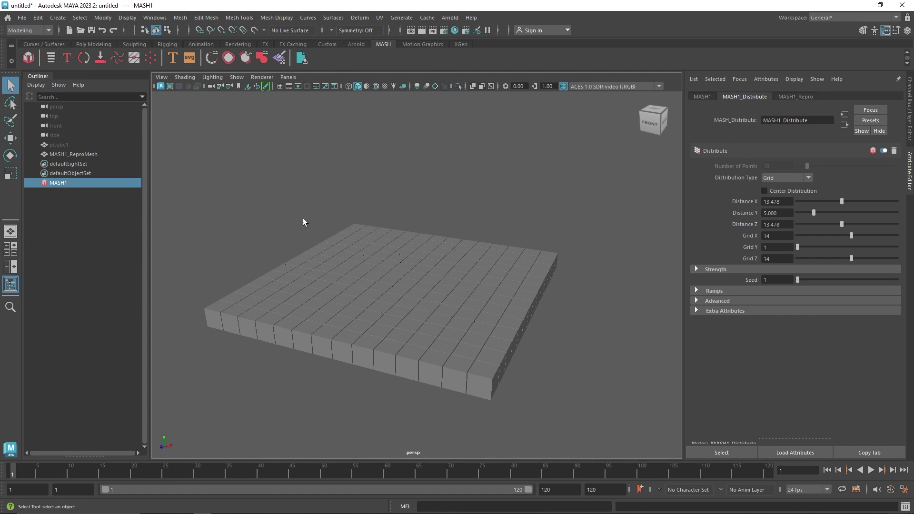
Try rotating, scaling and moving the original pCube1, undoing each change.
left_click(74, 145)
key("e")
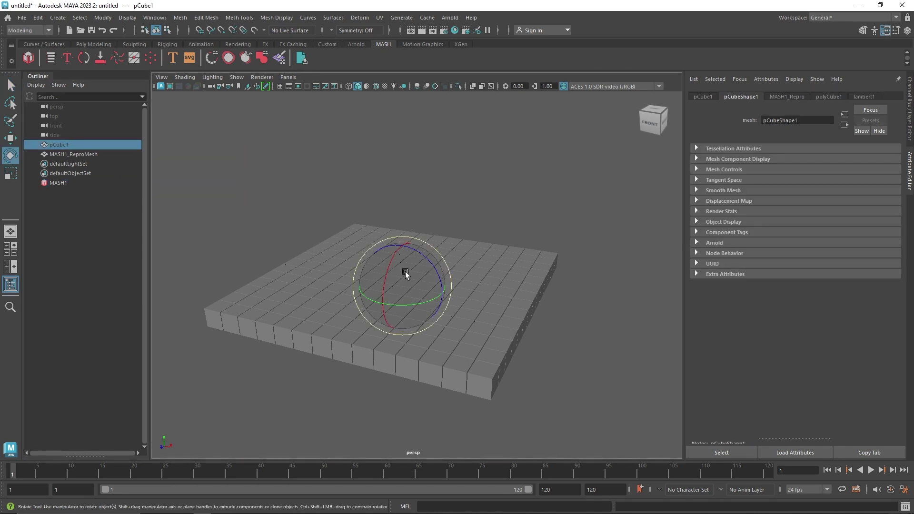
left_click_drag(387, 266, 347, 295)
key("ctrl+z")
key("ctrl+z")
key("r")
key("ctrl+z")
key("w")
key("ctrl+z")
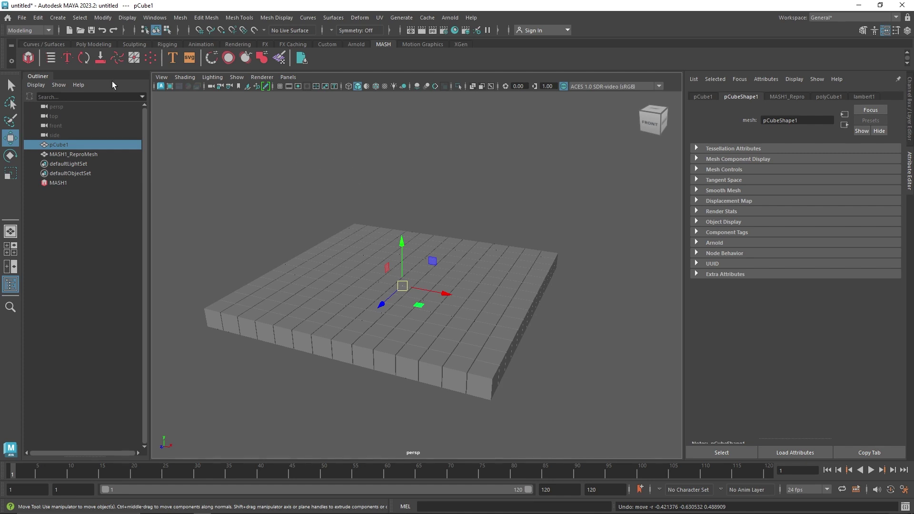
Create a locator at the origin and hide MASH1_ReproMesh.
left_click(85, 44)
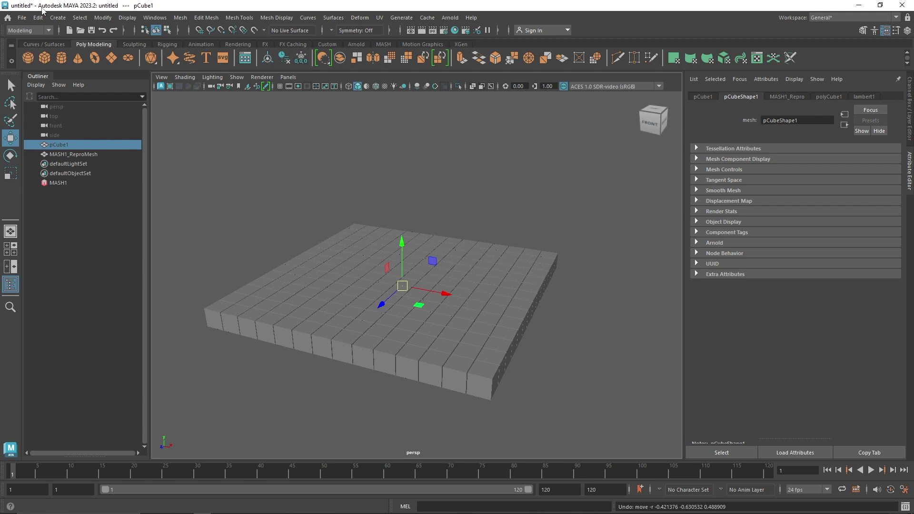
left_click(57, 18)
left_click(79, 179)
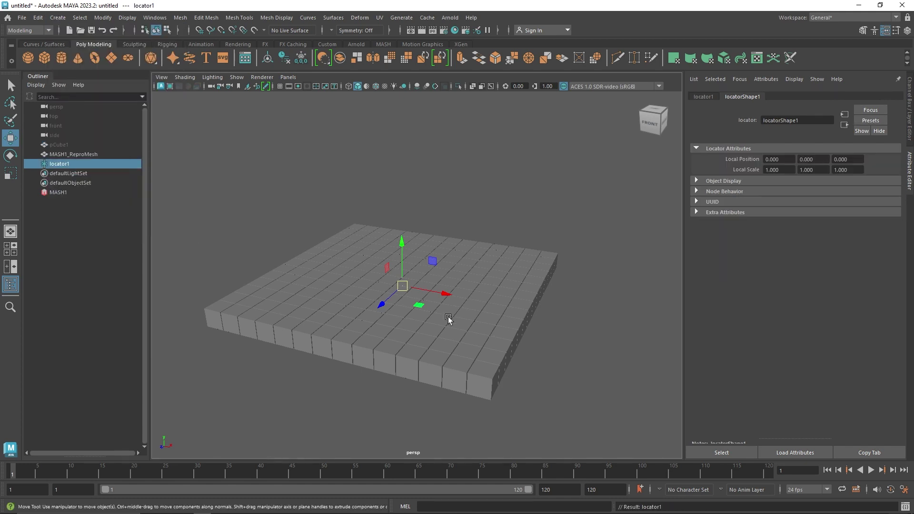
left_click(74, 155)
key("ctrl+h")
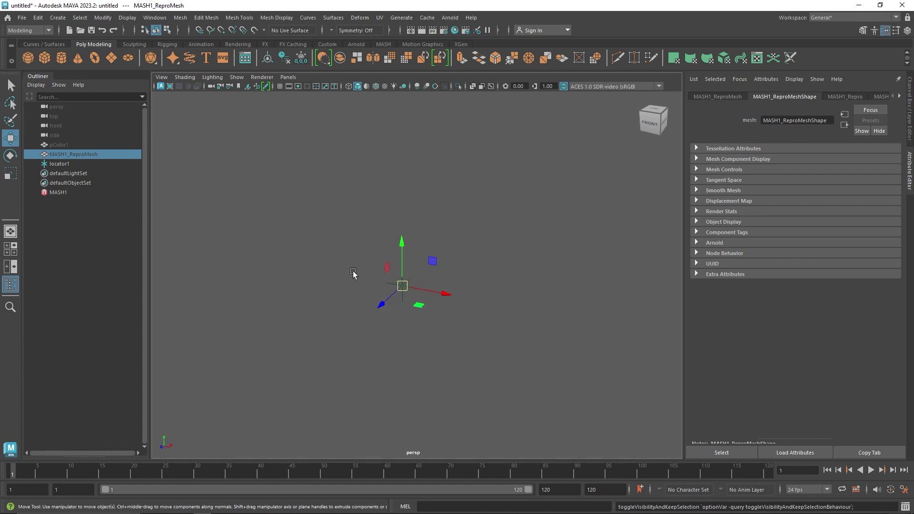
Scale the locator uniformly to about 3.38 and display its channel values.
left_click(399, 287)
left_click(401, 290)
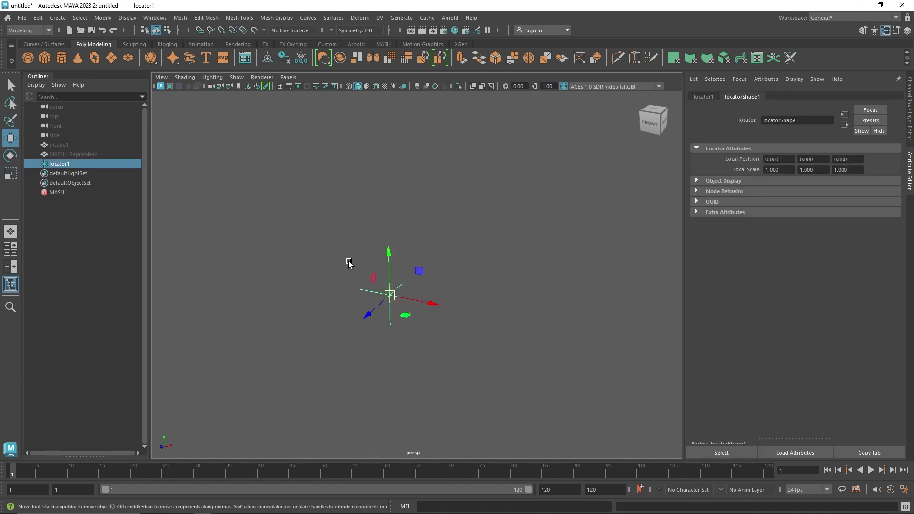
key("r")
left_click_drag(389, 295, 528, 322)
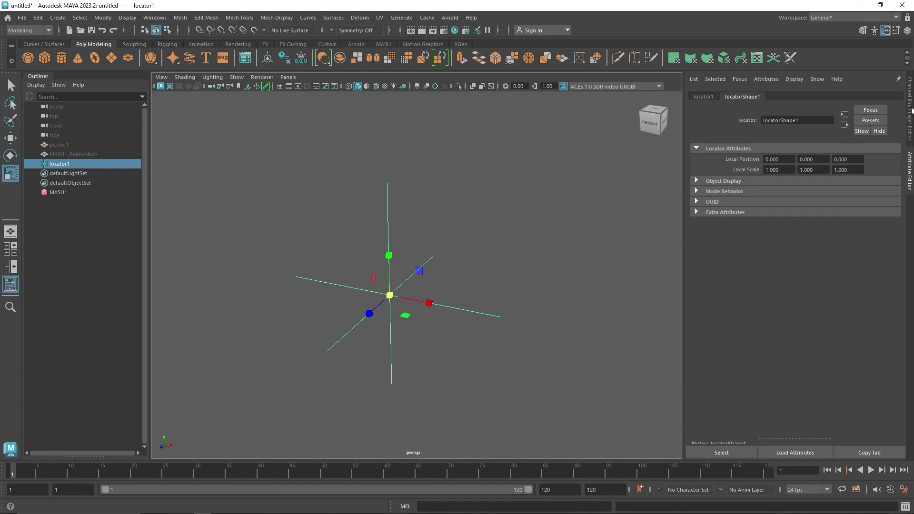
key("ctrl+a")
Try rotating the locator about the Z and X axes, undoing each rotation.
key("e")
left_click_drag(460, 266, 464, 292)
key("ctrl+z")
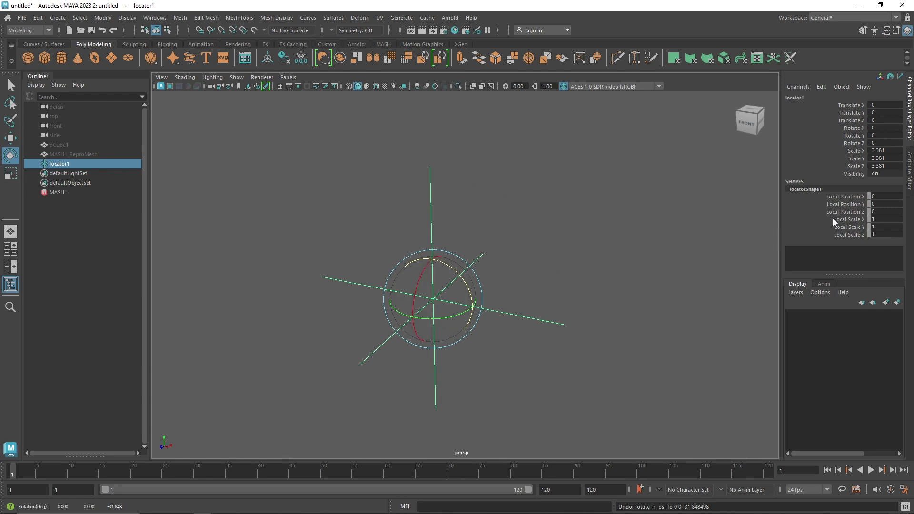
mouse_move(419, 277)
left_mouse_down()
mouse_move(428, 264)
mouse_move(424, 270)
left_mouse_up()
key("ctrl+z")
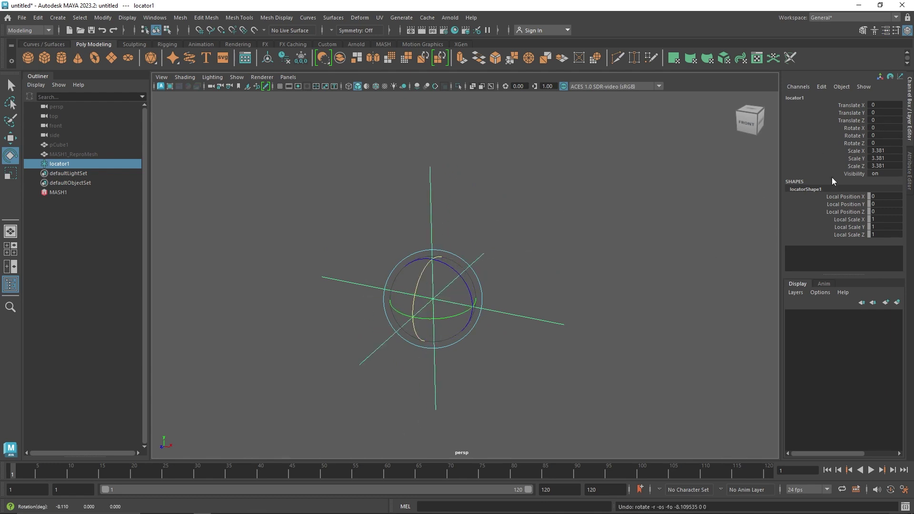
Key the locator's Rotate X at 0 on frame 1 and at -90 on frame 30.
right_click(854, 128)
left_click(846, 138)
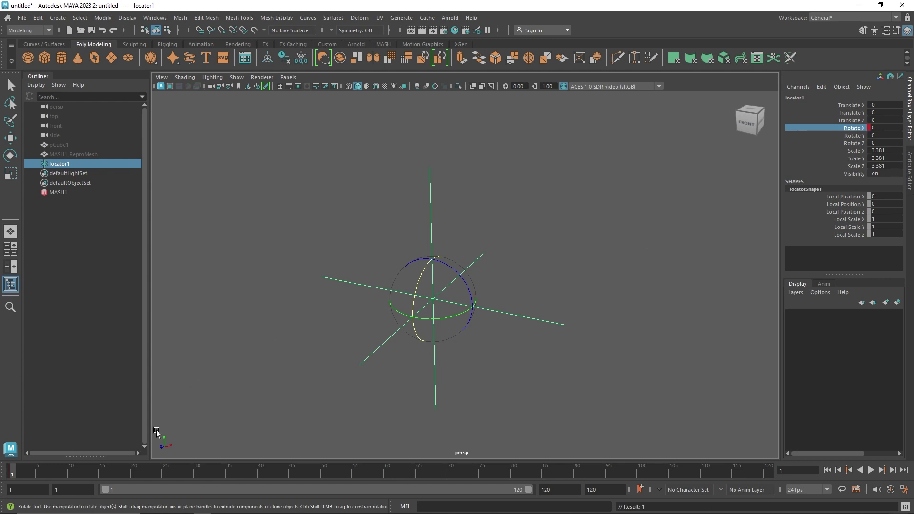
left_click(196, 471)
left_click_drag(415, 300, 444, 266)
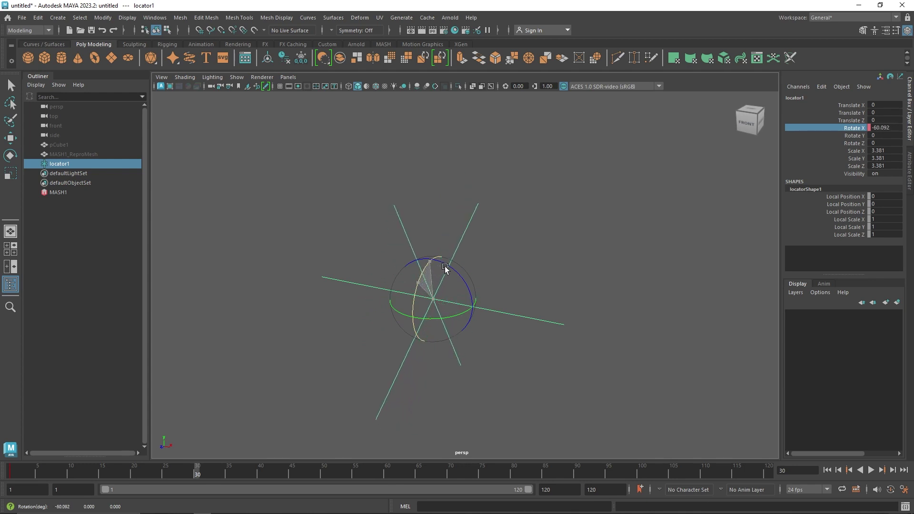
left_click(880, 127)
double_click(880, 127)
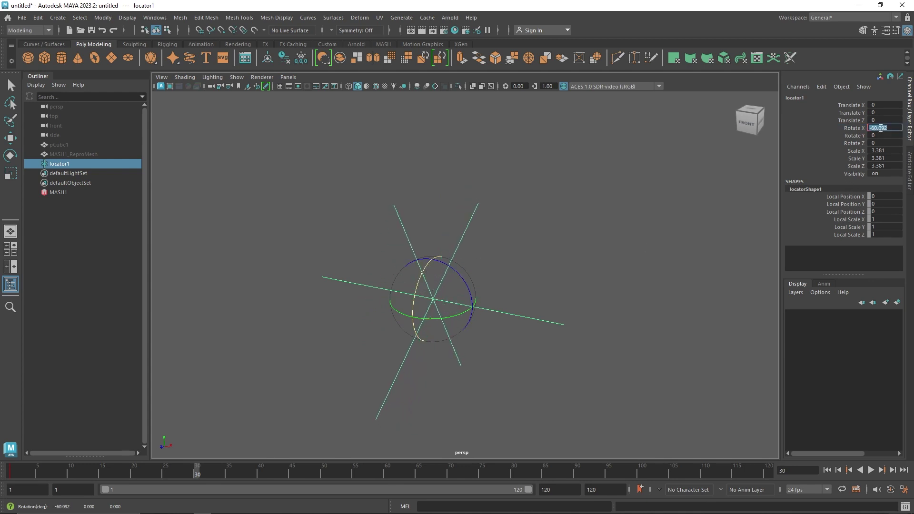
type("-90")
key("Return")
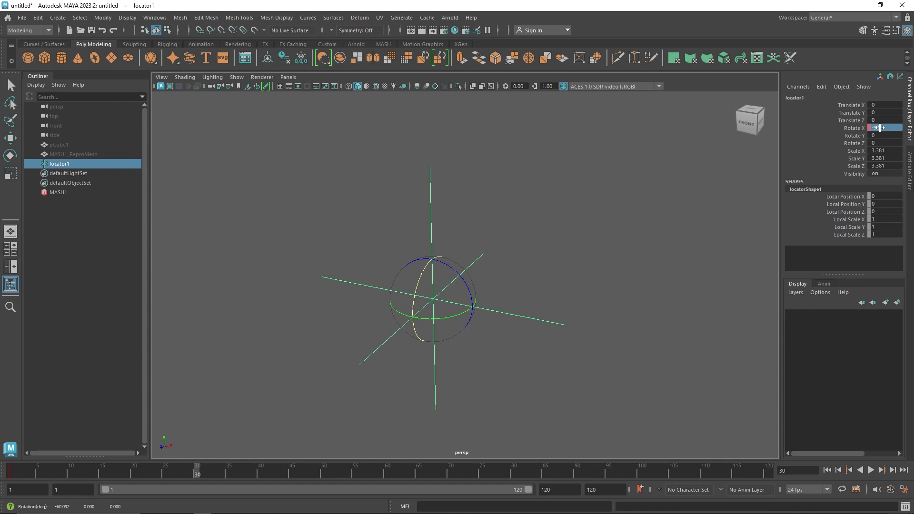
right_click(864, 127)
left_click(849, 149)
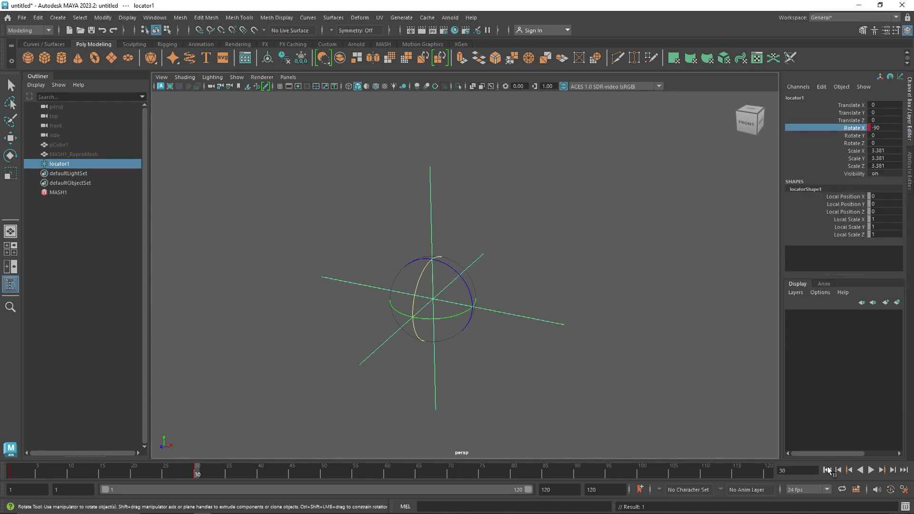
Play back the locator's rotation and key its Rotate X at -90 on frame 60.
left_click(826, 470)
left_click(869, 469)
left_click(869, 470)
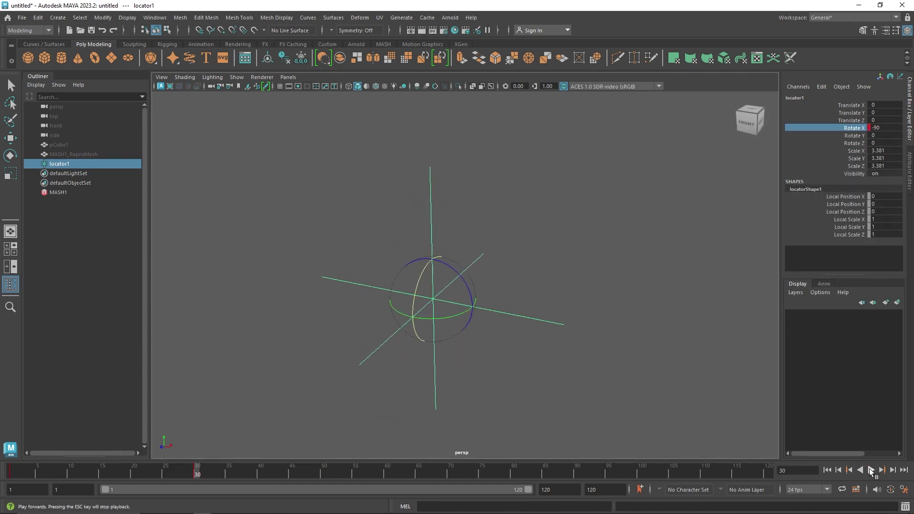
key("alt+v")
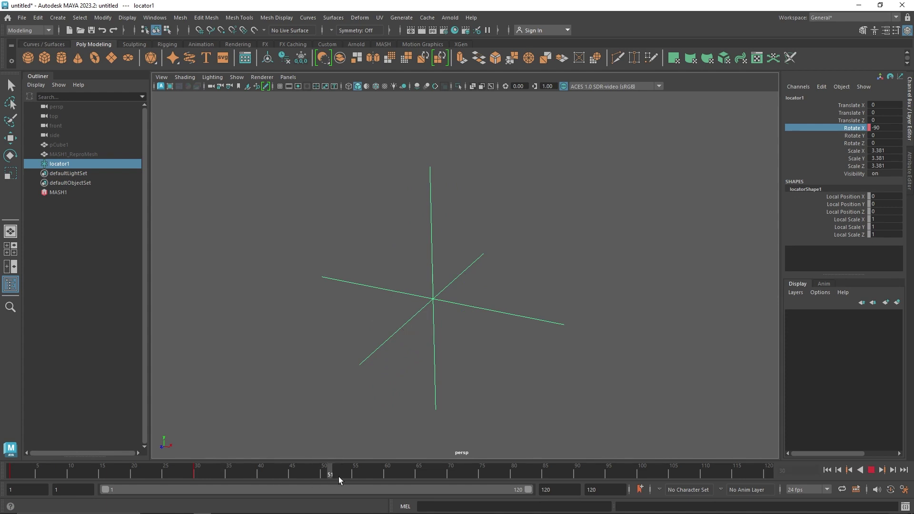
left_click(384, 477)
right_click(861, 127)
left_click(858, 147)
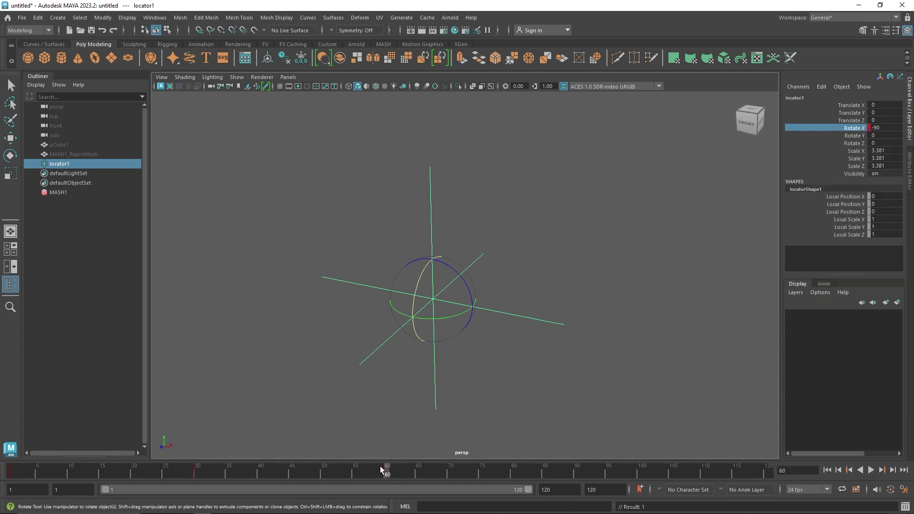
Key the locator's Rotate X at -180 on frame 90, play the animation and return to the first frame.
left_click_drag(387, 472, 577, 472)
left_click_drag(417, 294, 444, 259)
left_click(894, 126)
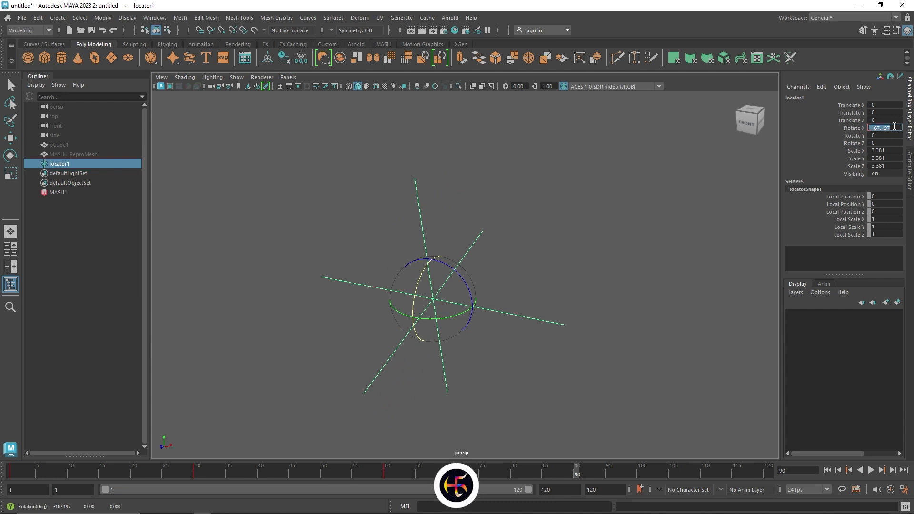
type("-180")
key("Return")
right_click(858, 126)
left_click(856, 142)
left_click(872, 470)
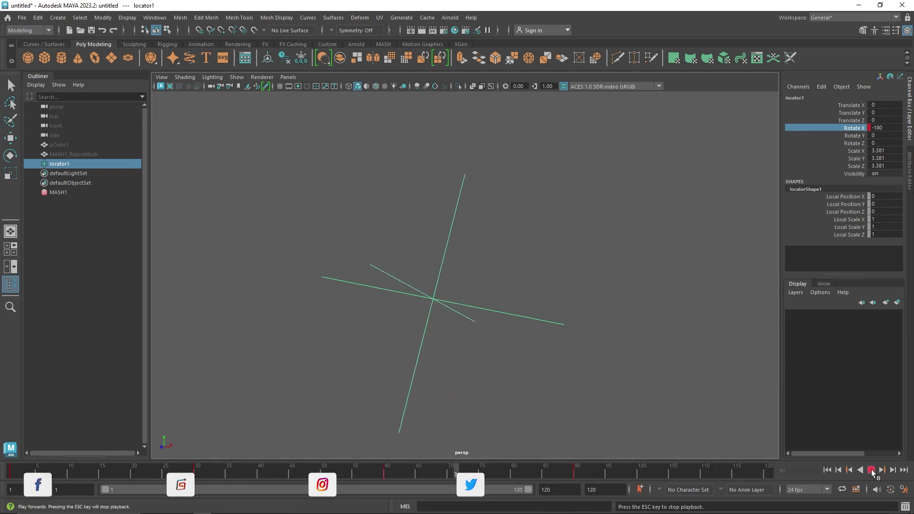
left_click(871, 470)
left_click(827, 470)
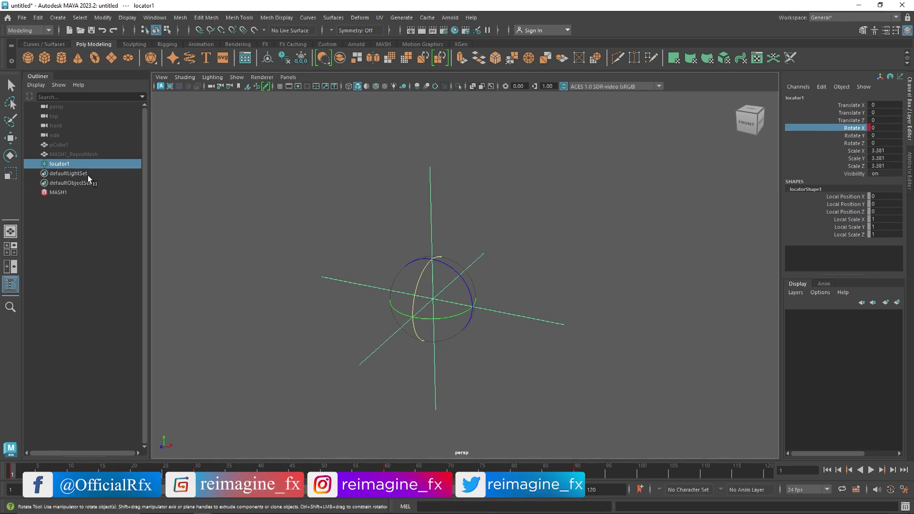
Unhide MASH1_ReproMesh so the cube grid shows together with the locator.
left_click(76, 154)
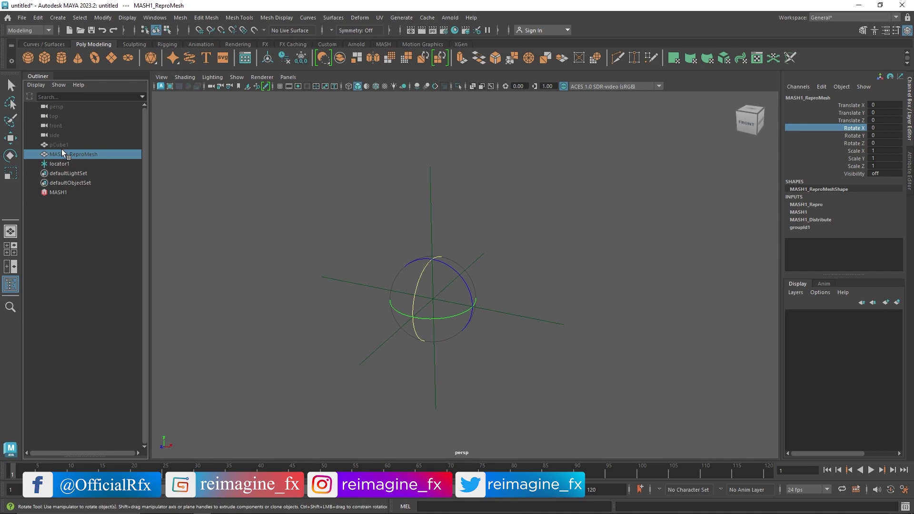
key("shift+h")
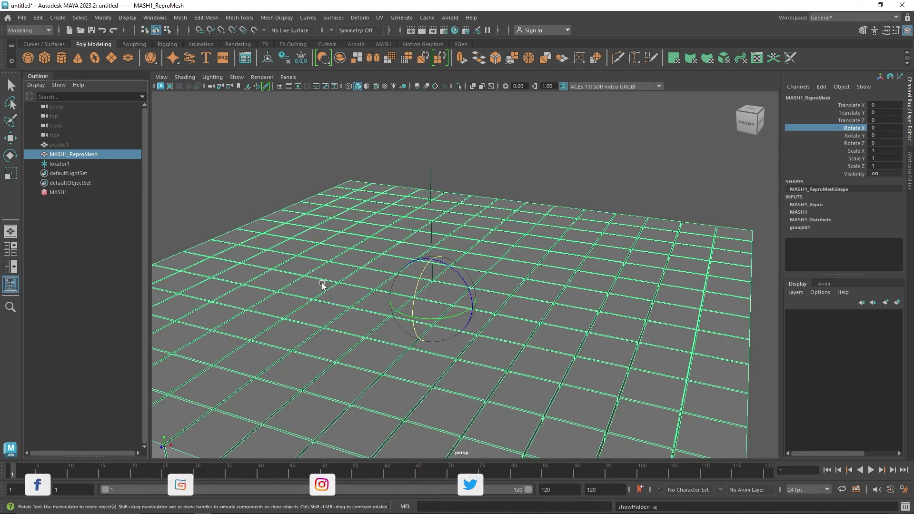
scroll(333, 299, "down", 3)
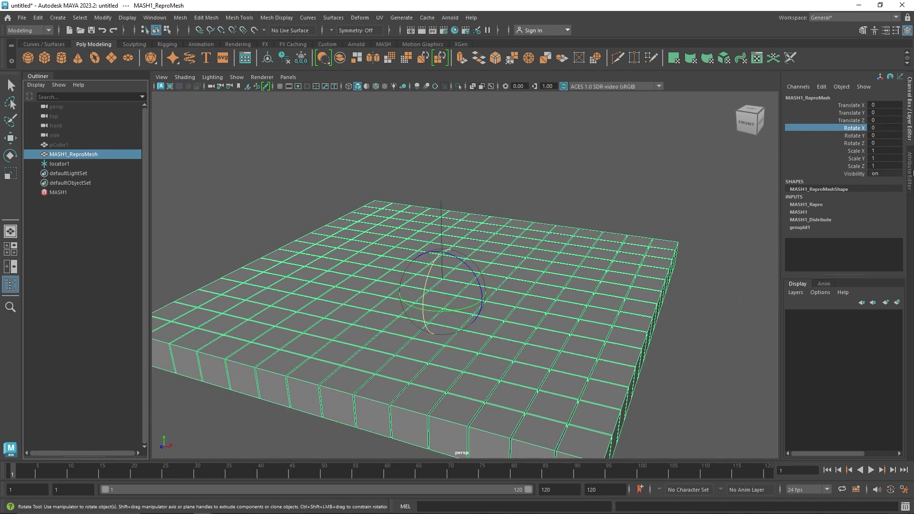
Add a Delay node to the MASH1 network, keeping its delay mode at Normal.
left_click(85, 192)
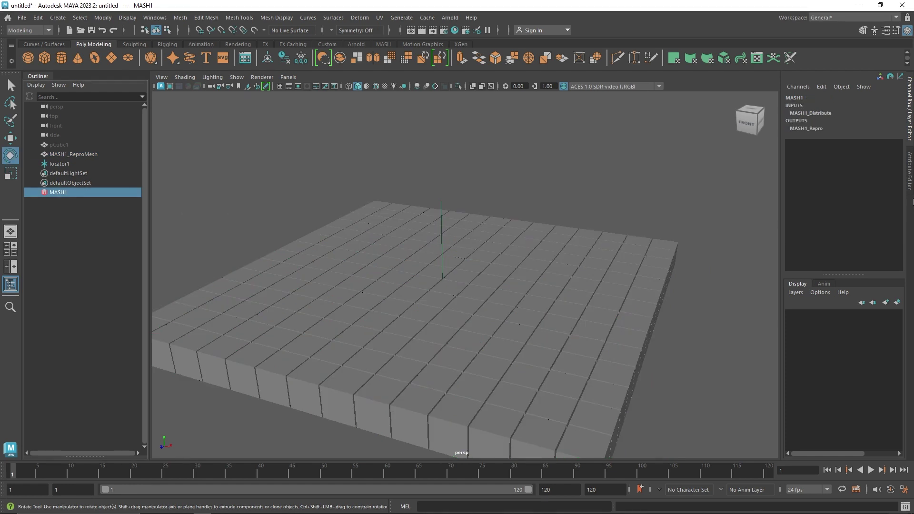
key("ctrl+a")
left_click(702, 97)
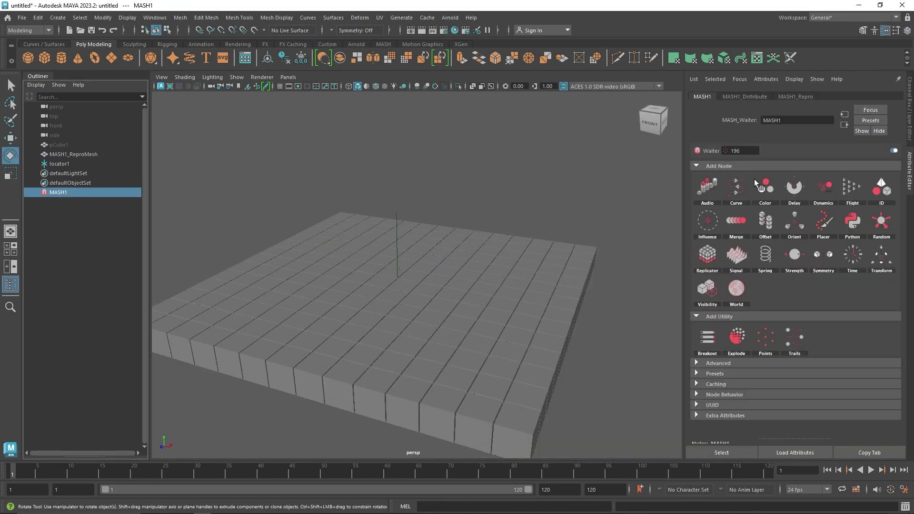
left_click(795, 183)
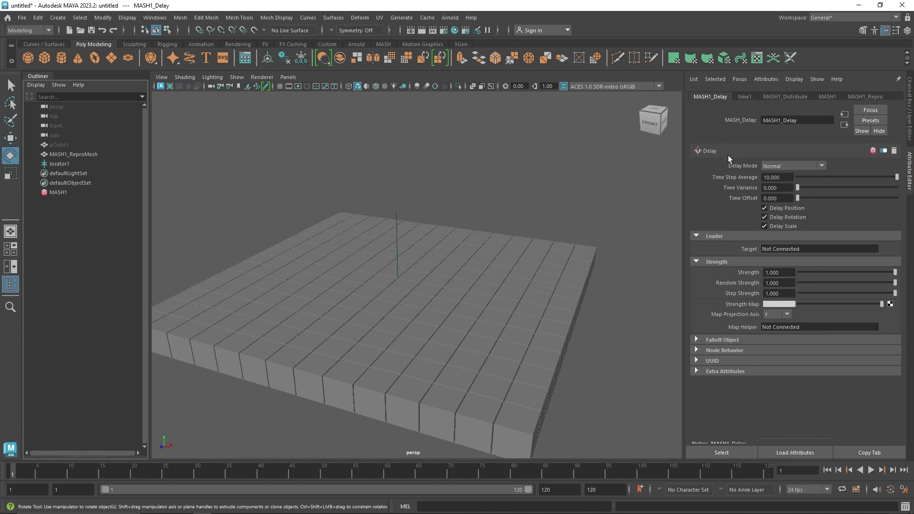
left_click(783, 168)
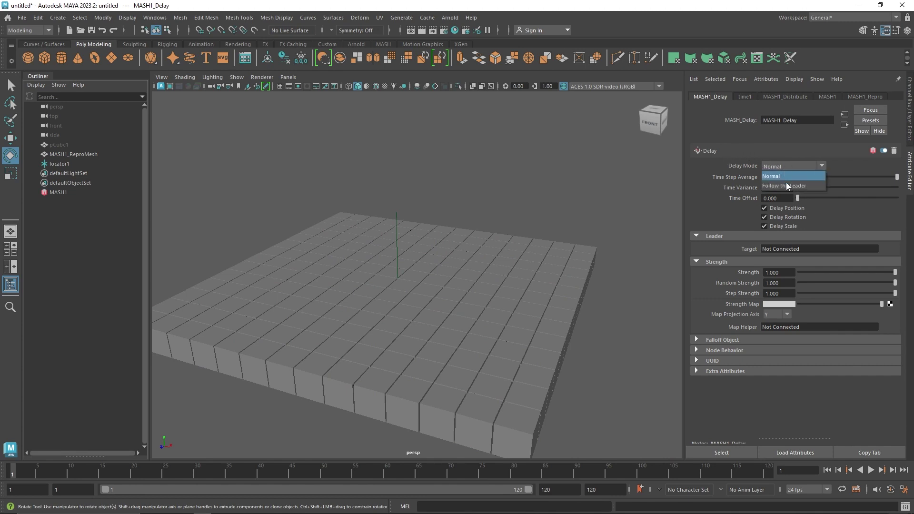
left_click(786, 163)
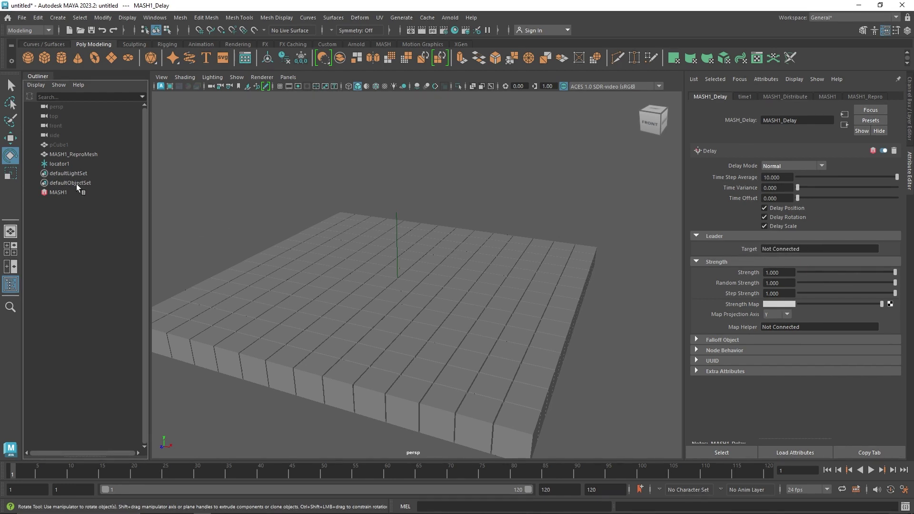
Connect locator1 as the leader target of MASH1_Delay and rename the locator Delay_Contr.
middle_click_drag(607, 234, 779, 250)
double_click(65, 163)
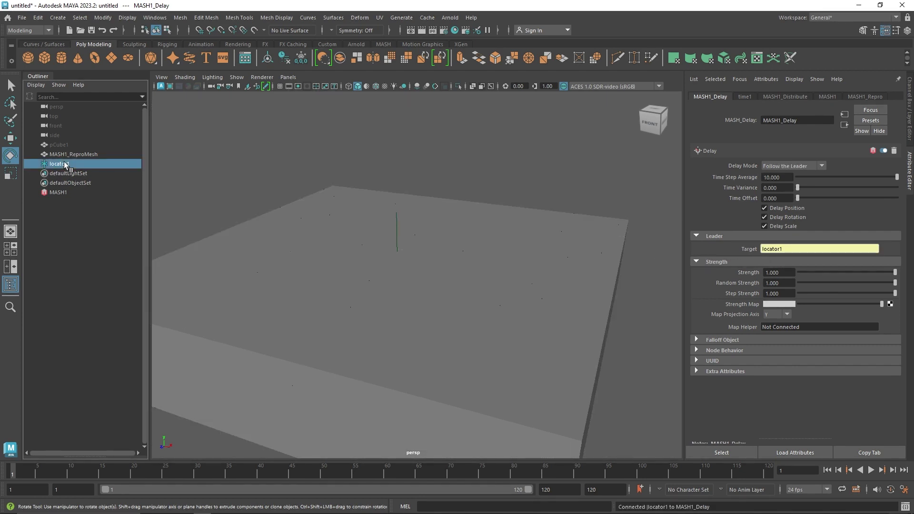
type("Del")
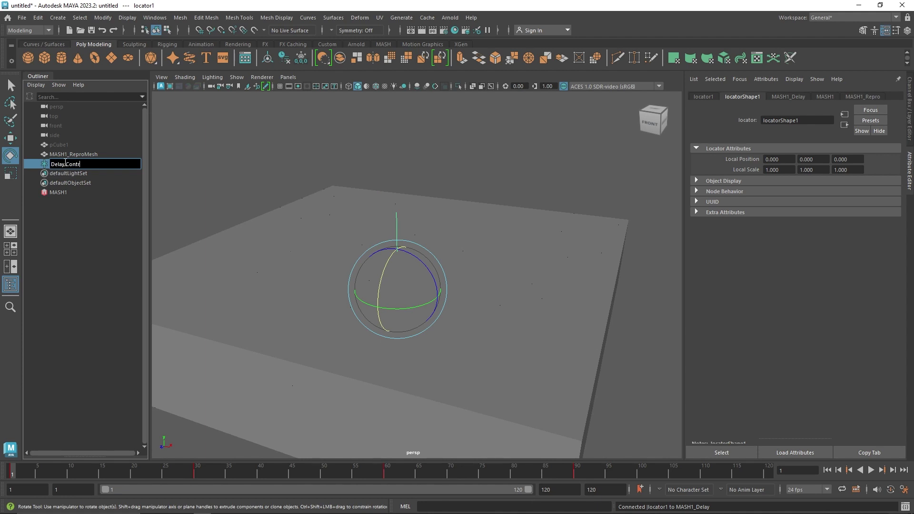
type("ay_Contr")
key("Return")
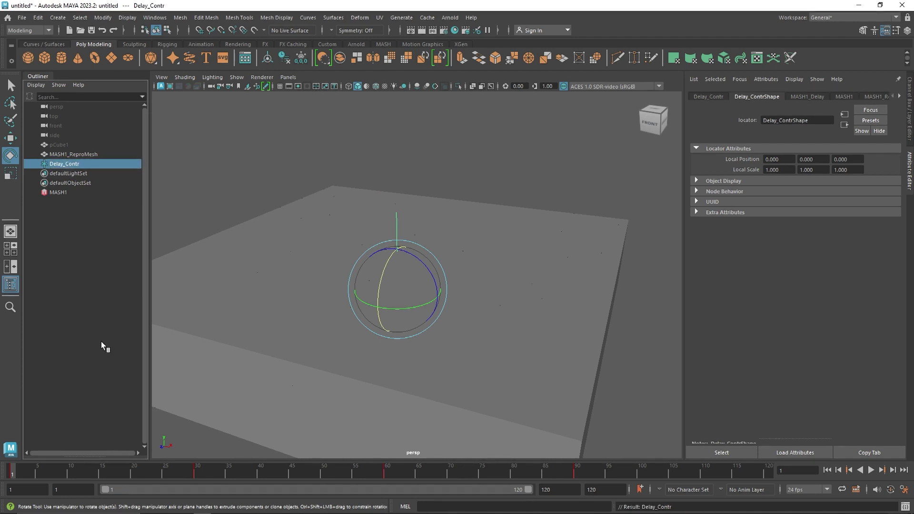
scroll(439, 323, "down", 5)
left_click_drag(428, 332, 400, 326, "alt")
right_click_drag(400, 326, 420, 324, "alt")
middle_click_drag(420, 324, 418, 328, "alt")
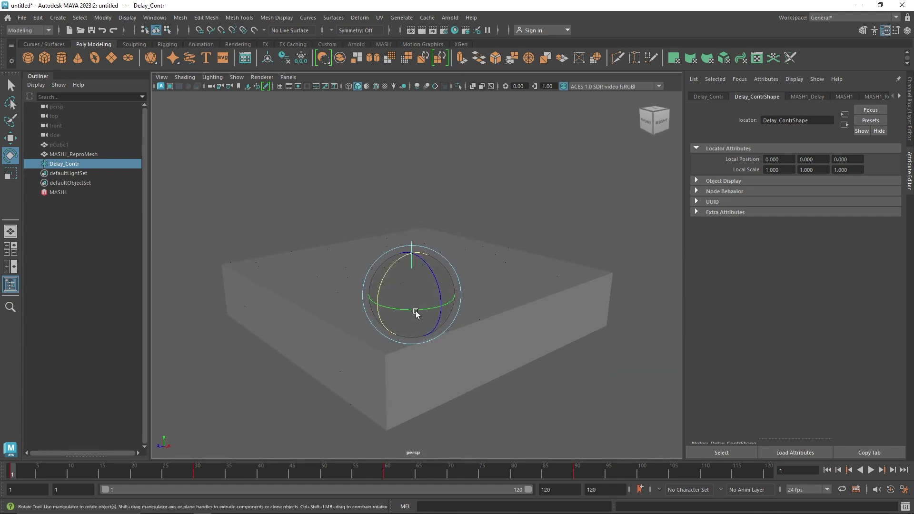
key("r")
left_click_drag(412, 293, 335, 312)
key("ctrl+z")
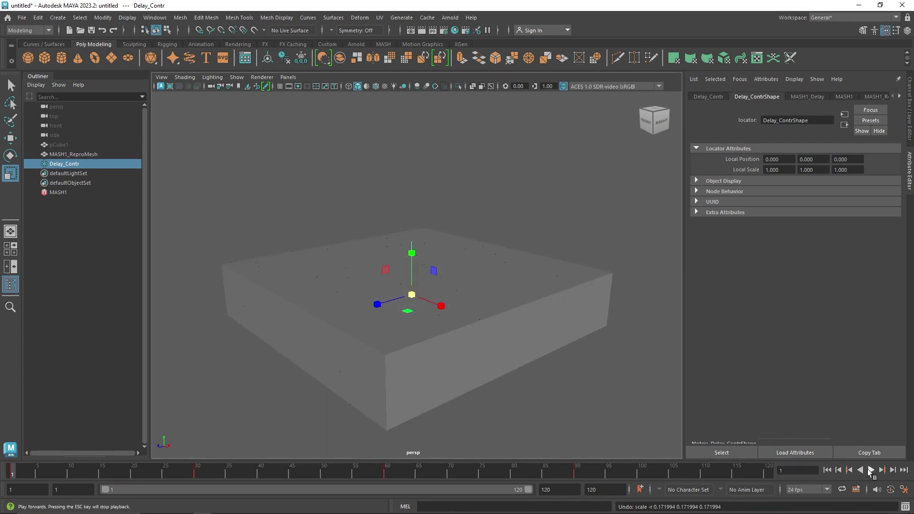
Set Scale X, Y and Z of Delay_Contr to 1 so the cubes return to their original size.
key("ctrl+a")
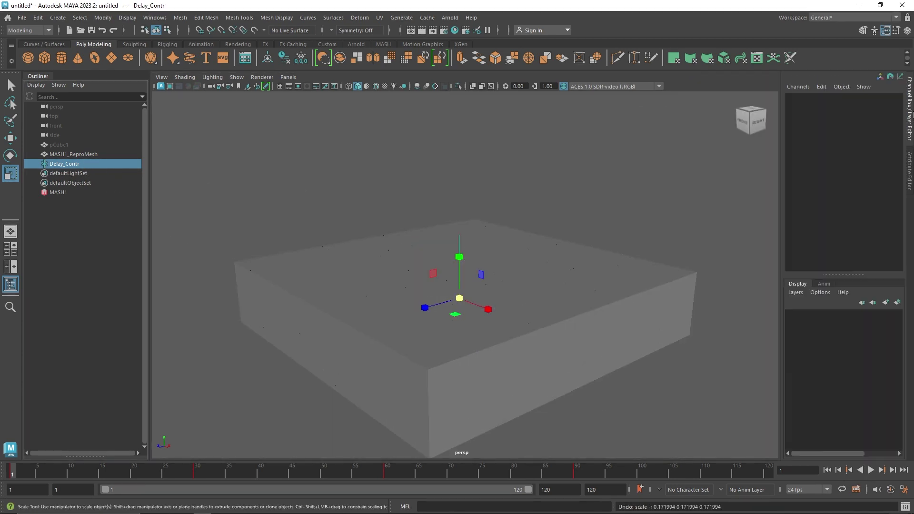
left_click(875, 151)
left_click_drag(876, 151, 875, 166)
type("1")
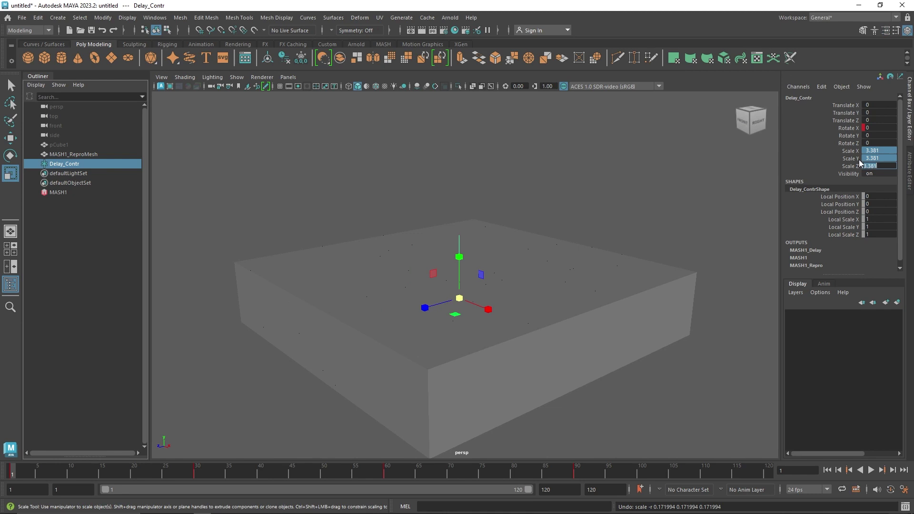
key("Return")
left_click_drag(456, 274, 465, 291, "alt")
right_click_drag(465, 292, 522, 322, "alt")
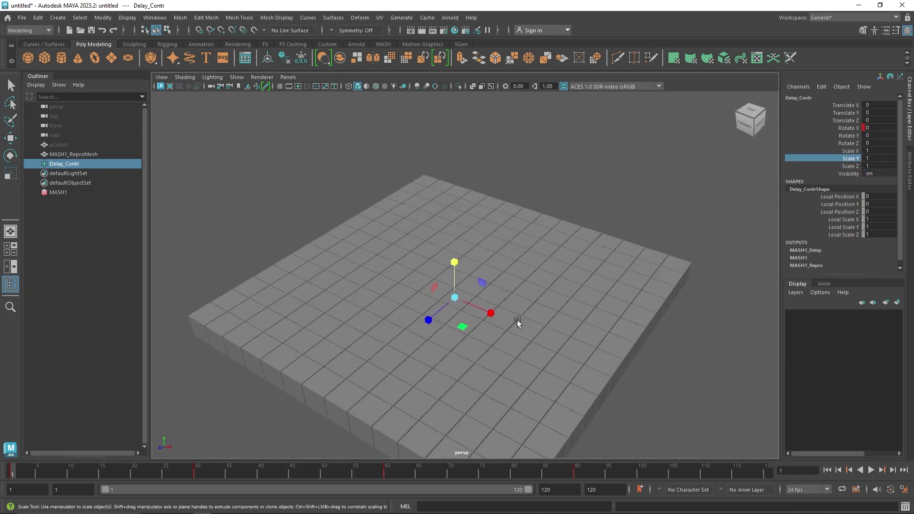
Switch X-ray display on to look at the locator inside the cube grid and switch it off again.
left_click_drag(522, 322, 476, 300, "alt")
right_click_drag(475, 300, 511, 306, "alt")
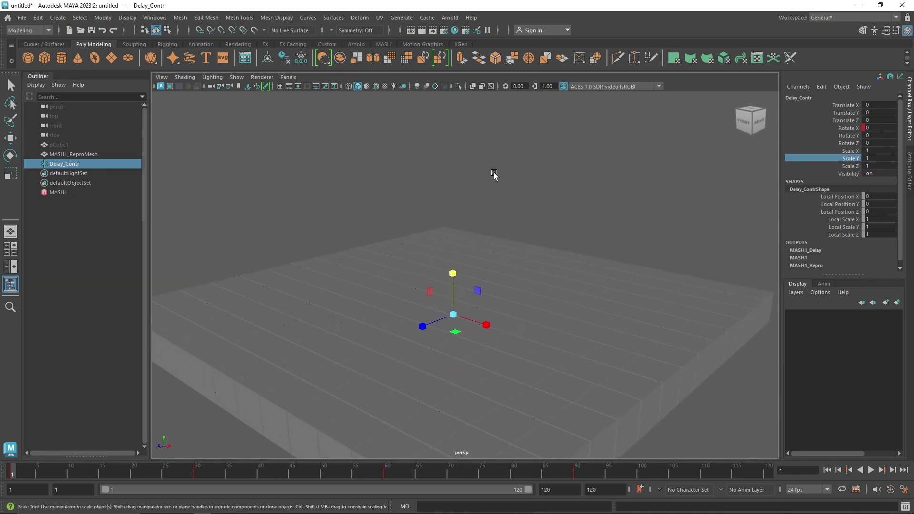
left_click(474, 87)
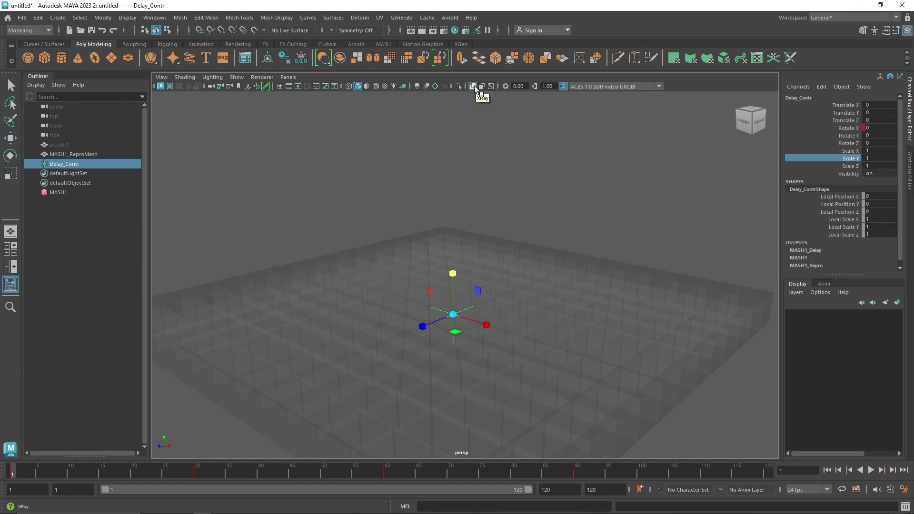
left_click(474, 87)
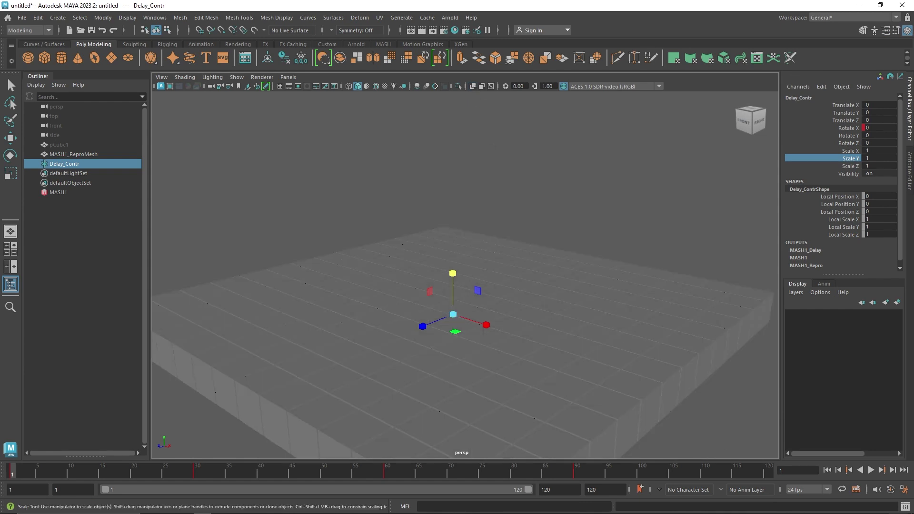
Play back the delayed rotation of the cube grid, stop it and return to the first frame.
left_click(870, 470)
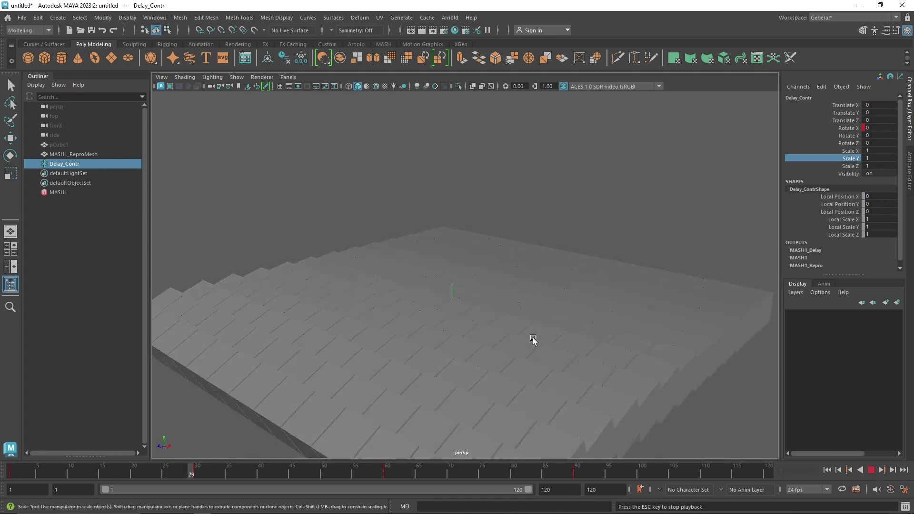
scroll(531, 344, "down", 4)
left_click_drag(531, 348, 511, 353, "alt")
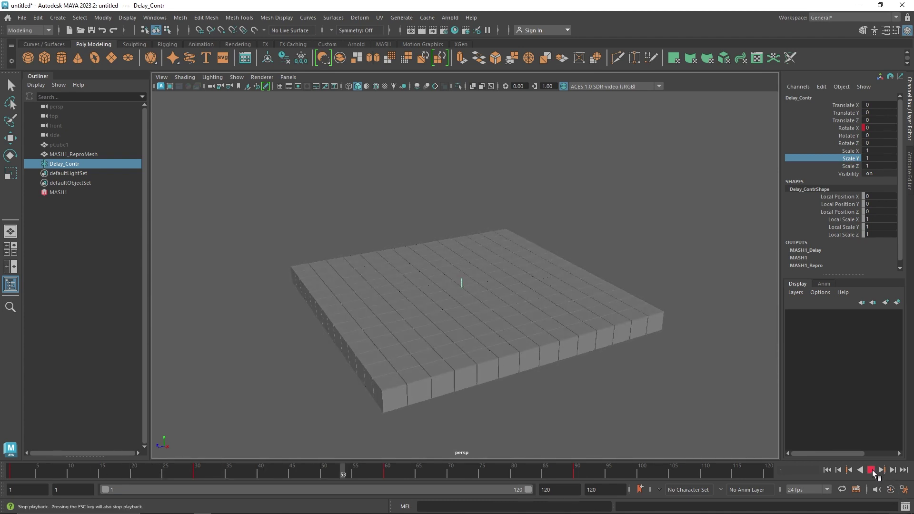
left_click(870, 470)
mouse_move(481, 352)
left_mouse_down("alt")
mouse_move(459, 349)
mouse_move(480, 348)
left_mouse_up("alt")
right_click_drag(480, 349, 538, 347, "alt")
middle_click_drag(529, 349, 514, 350, "alt")
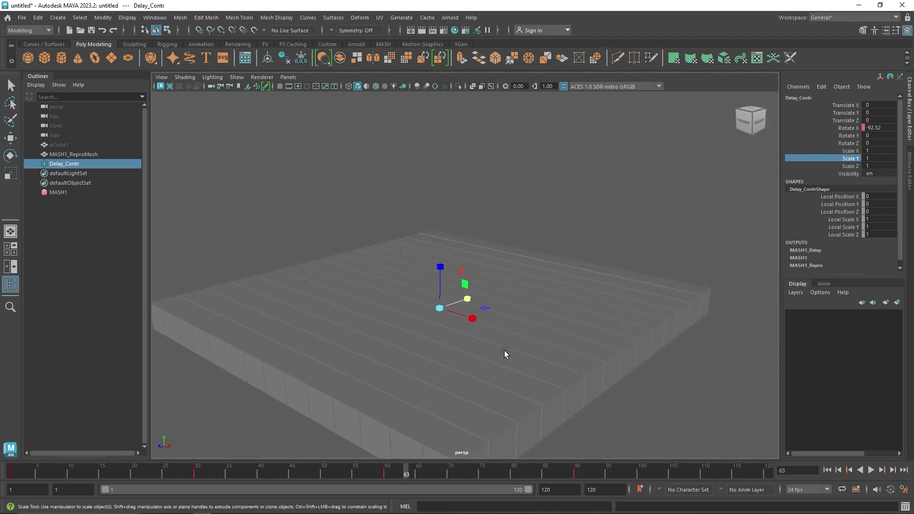
left_click(14, 472)
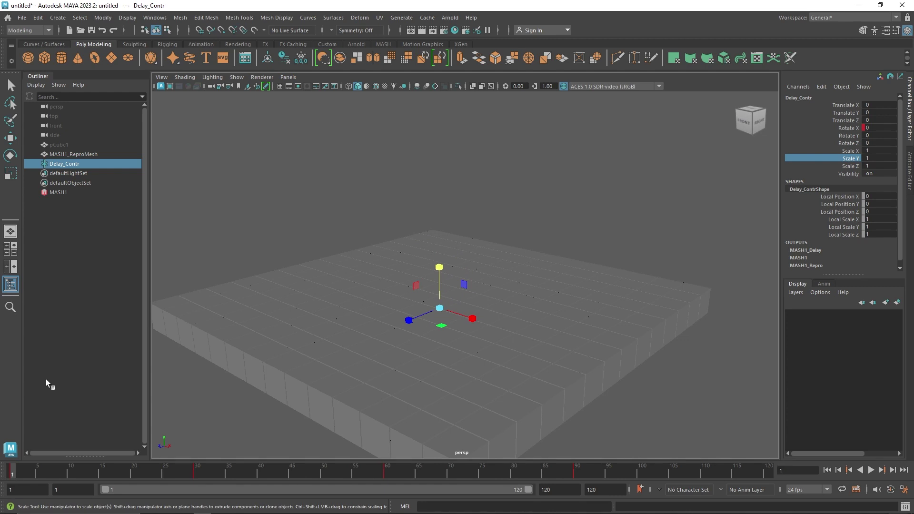
Hide MASH1_ReproMesh and select the Delay_Contr locator for moving.
left_click(79, 154)
key("ctrl+h")
left_click(409, 295)
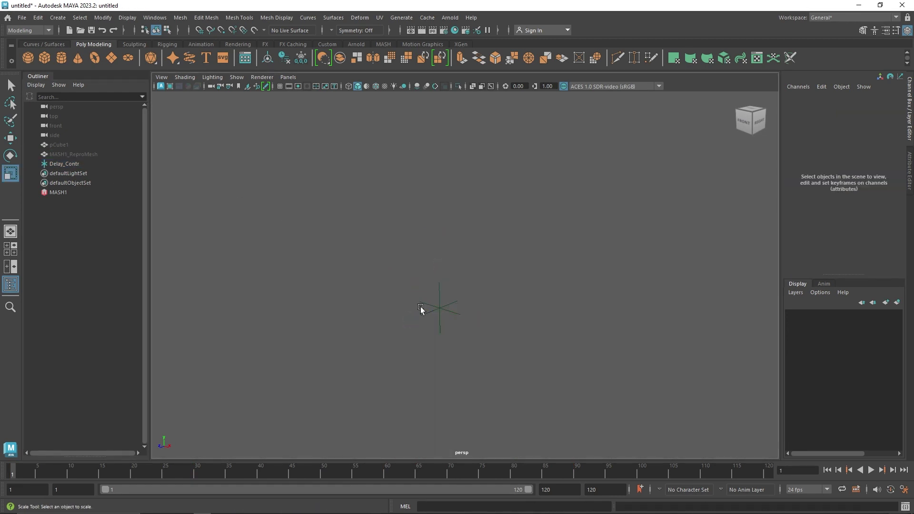
left_click(430, 307)
key("w")
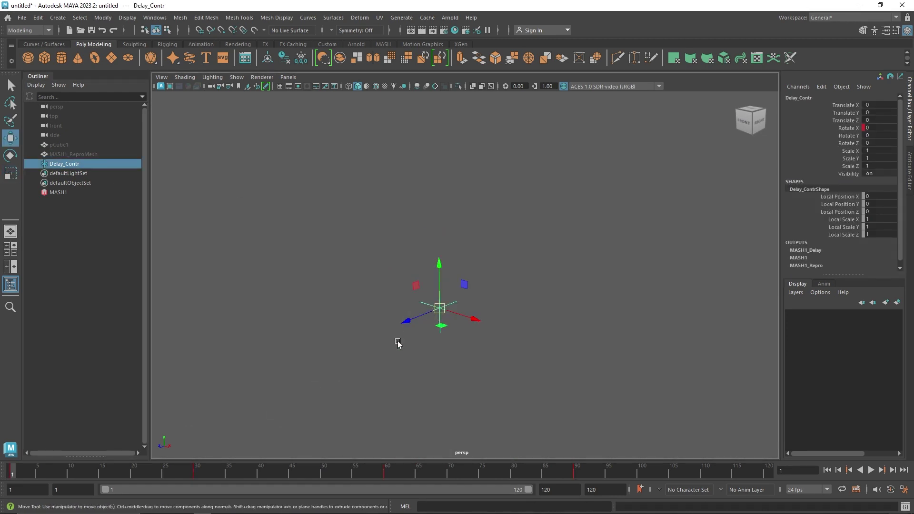
Try Delay_Contr at Translate Y 2 on frame 30, reset Translate Y to 0 and key it on frame 1.
left_click_drag(122, 470, 209, 471)
left_click_drag(440, 272, 438, 220)
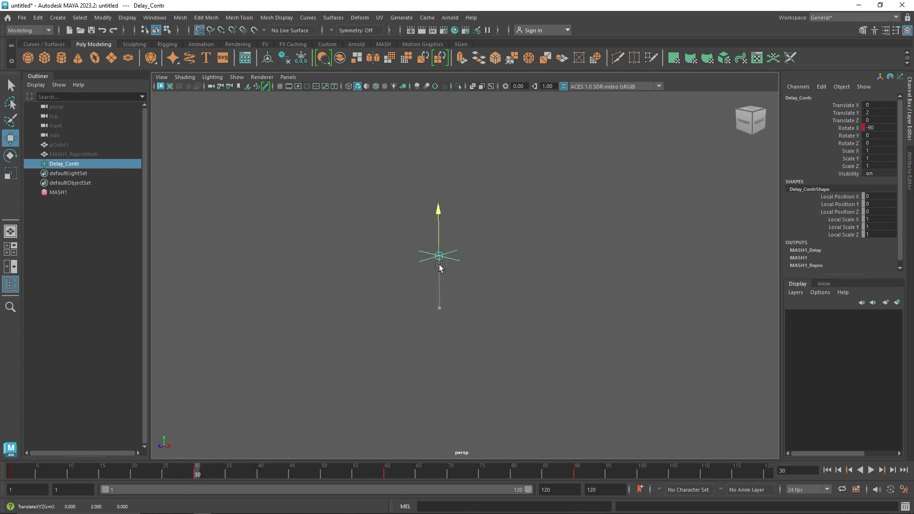
left_click_drag(197, 476, 10, 474)
double_click(874, 114)
type("0")
key("Return")
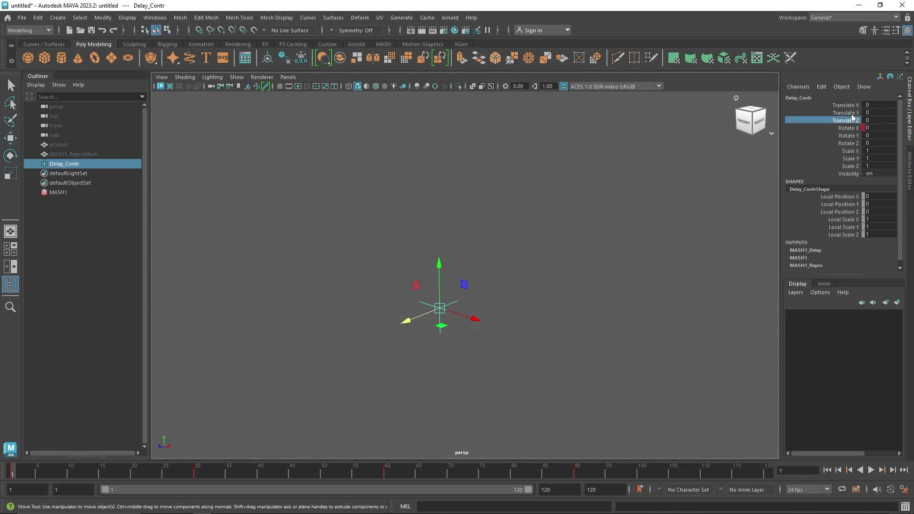
right_click(851, 113)
left_click(850, 117)
Key the Translate Y of Delay_Contr at 2 on frame 30.
left_click(194, 476)
left_click(866, 107)
left_click(868, 112)
type("2")
right_click(855, 112)
left_click(842, 132)
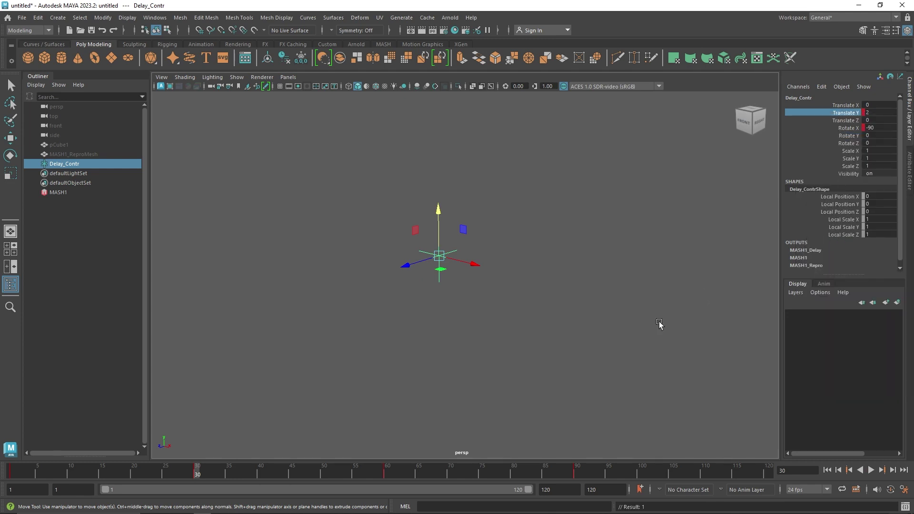
Key the Translate Y of Delay_Contr at 0 on frame 60.
double_click(870, 112)
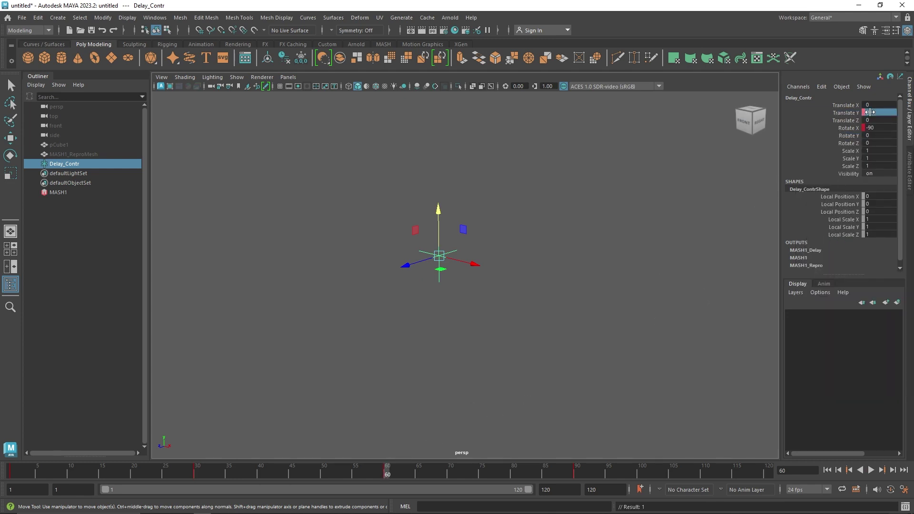
type("0")
key("Return")
right_click(850, 114)
left_click(844, 131)
Key the Translate Y of Delay_Contr at 2 on frame 90.
left_click_drag(547, 473, 575, 475)
double_click(867, 113)
type("2")
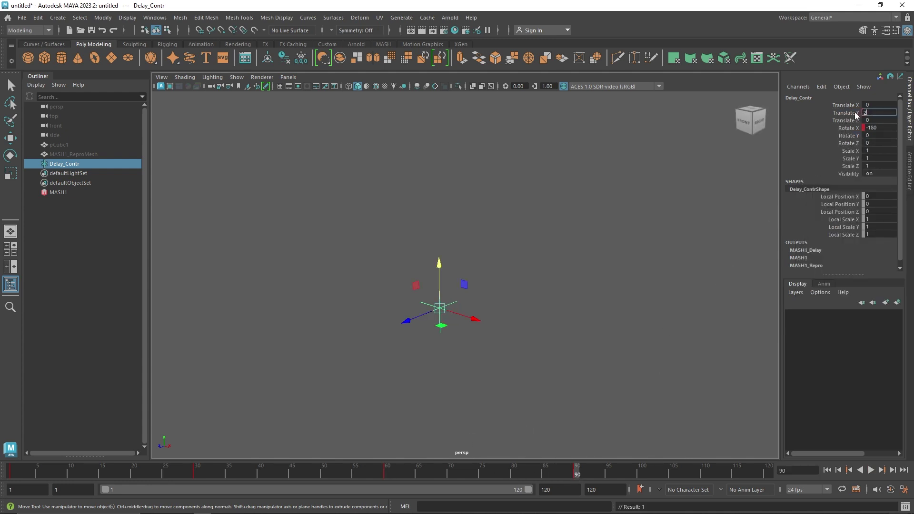
key("Return")
right_click(859, 114)
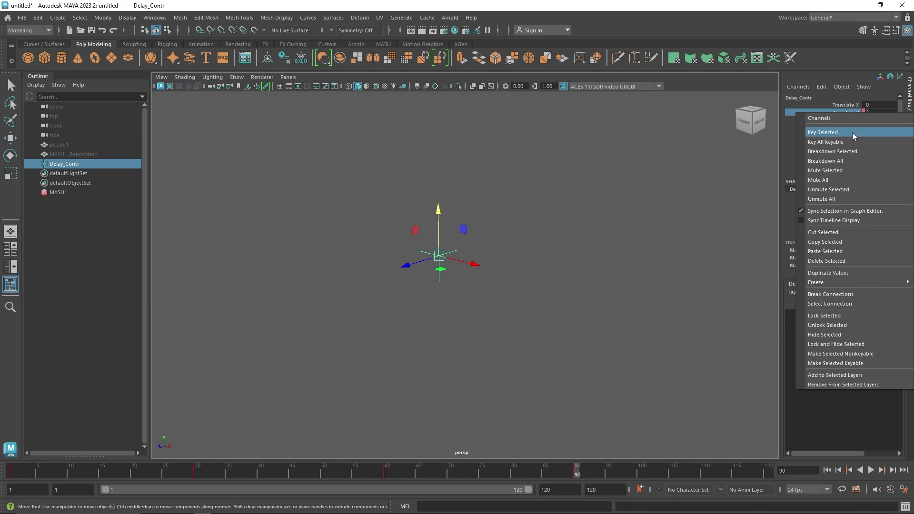
left_click(852, 132)
Key the Translate Y of Delay_Contr at 0 on frame 120 and play the animation from the first frame.
left_click_drag(12, 477, 791, 481)
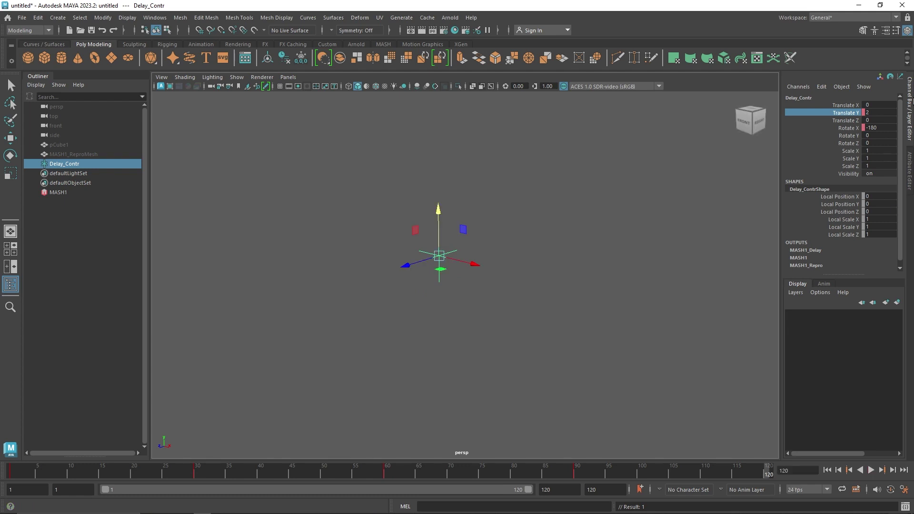
double_click(874, 112)
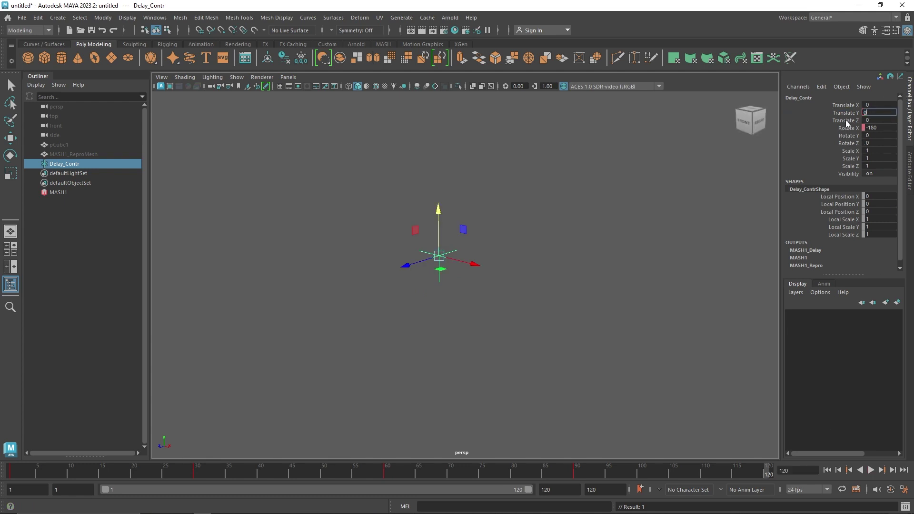
left_click(843, 123)
right_click(851, 113)
left_click(846, 127)
left_click(827, 470)
left_click(870, 470)
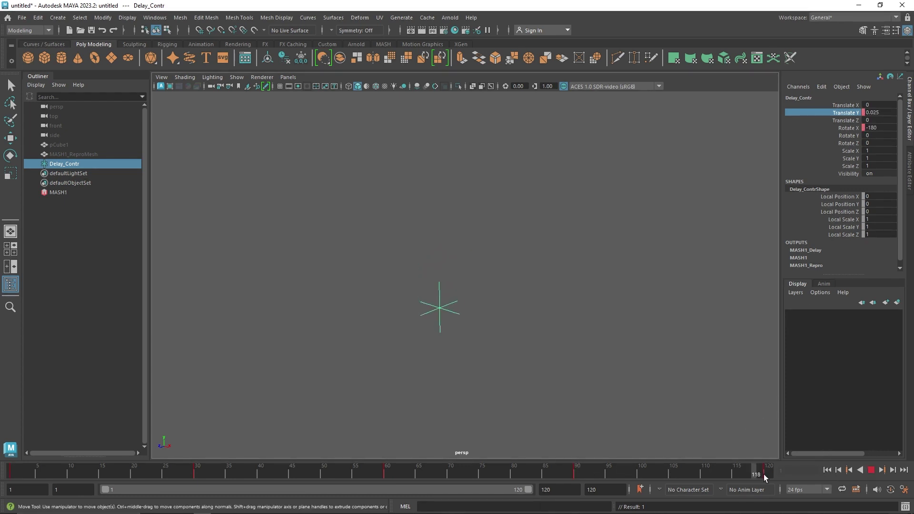
Set the Rotate X of Delay_Contr to -90 on frame 120 and key it.
left_click(876, 128)
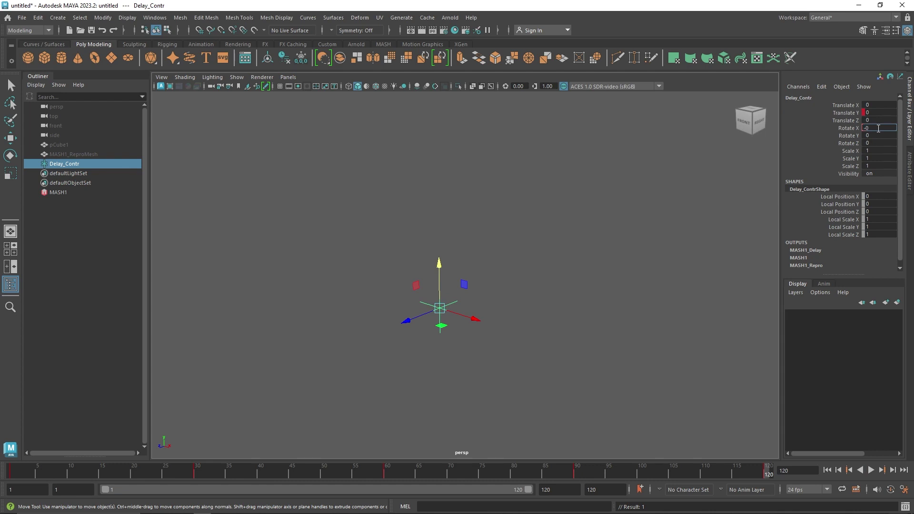
type("-90")
key("Return")
right_click(855, 129)
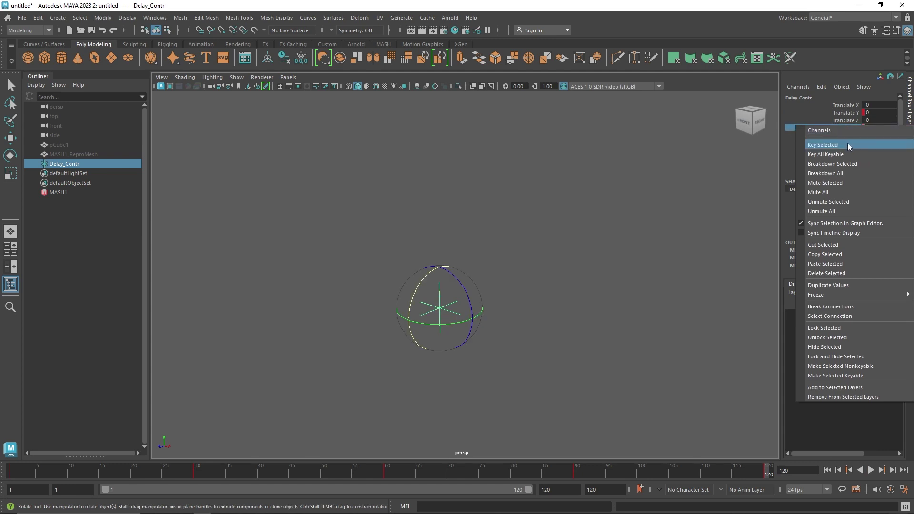
left_click(847, 143)
Unhide MASH1_ReproMesh, play the cube grid animation from the first frame and clear the selection.
left_click(56, 155)
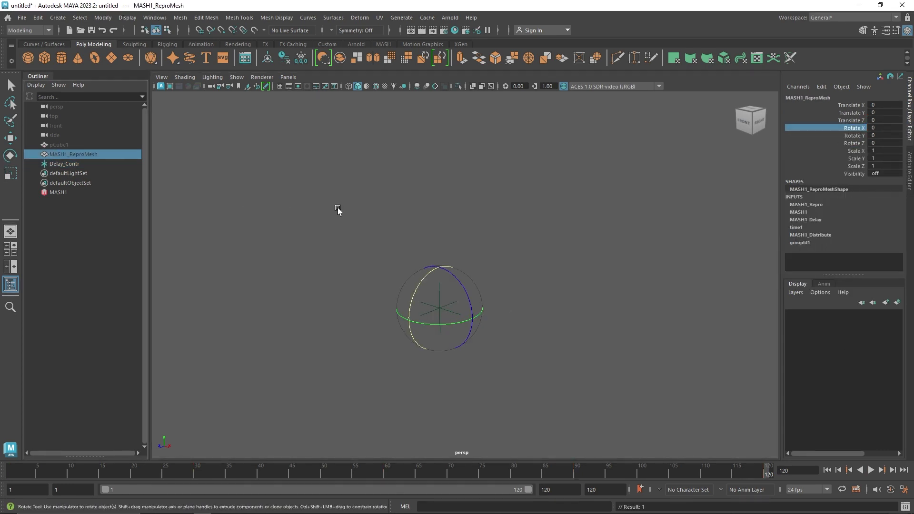
key("shift+h")
left_click(871, 470)
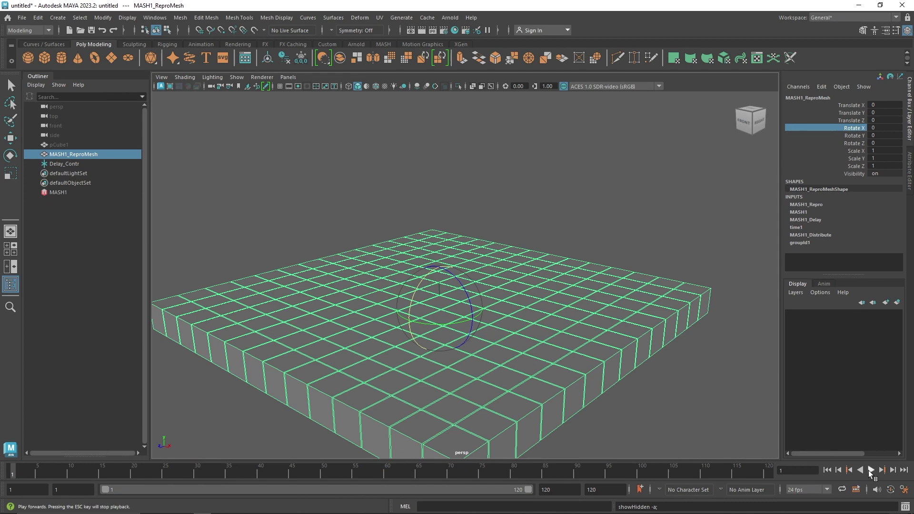
left_click(630, 412)
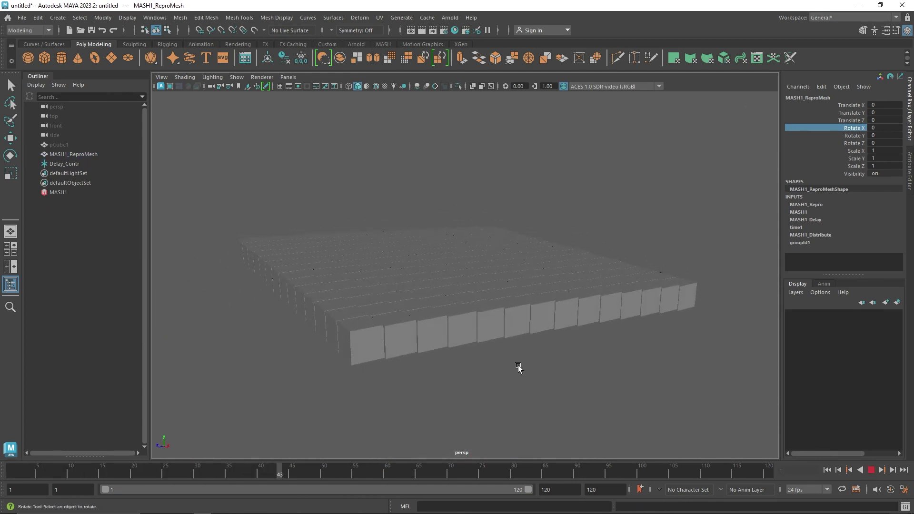
Turn on wireframe on shaded, toggle screen space ambient occlusion during playback, and stop the animation.
left_click(416, 86)
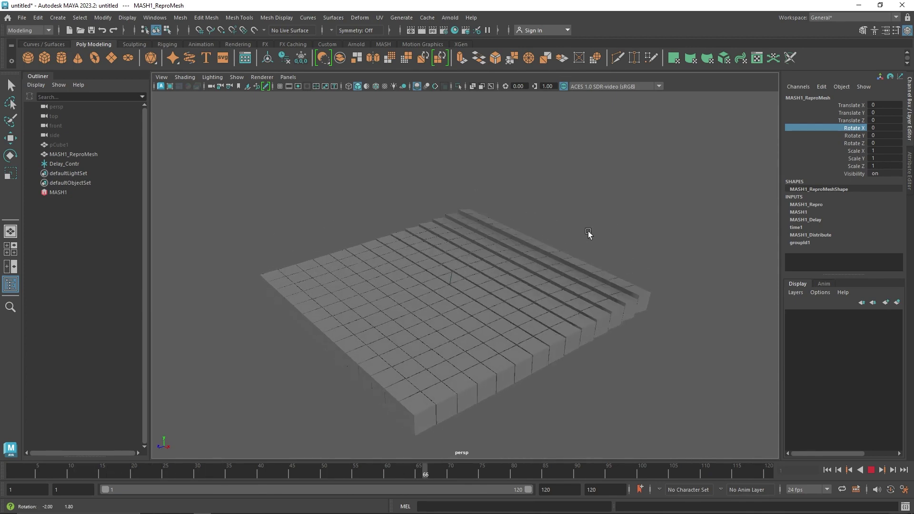
left_click(375, 87)
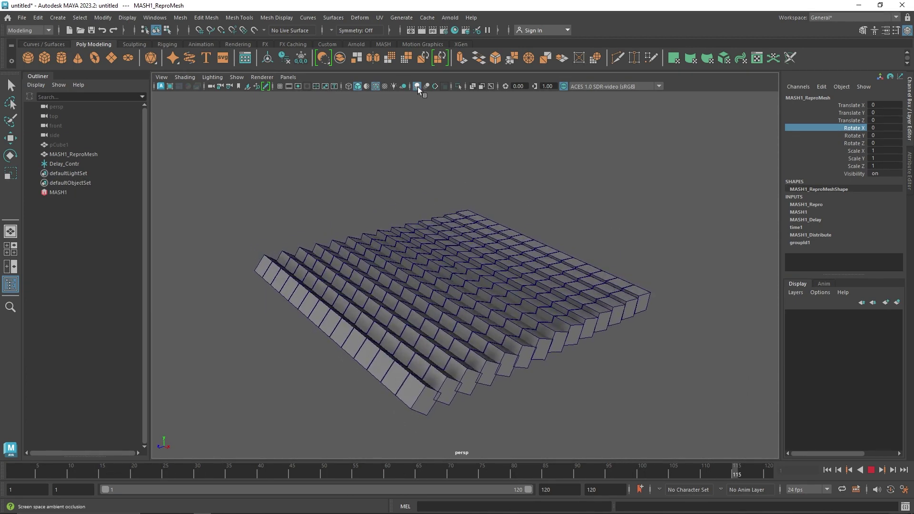
left_click(416, 86)
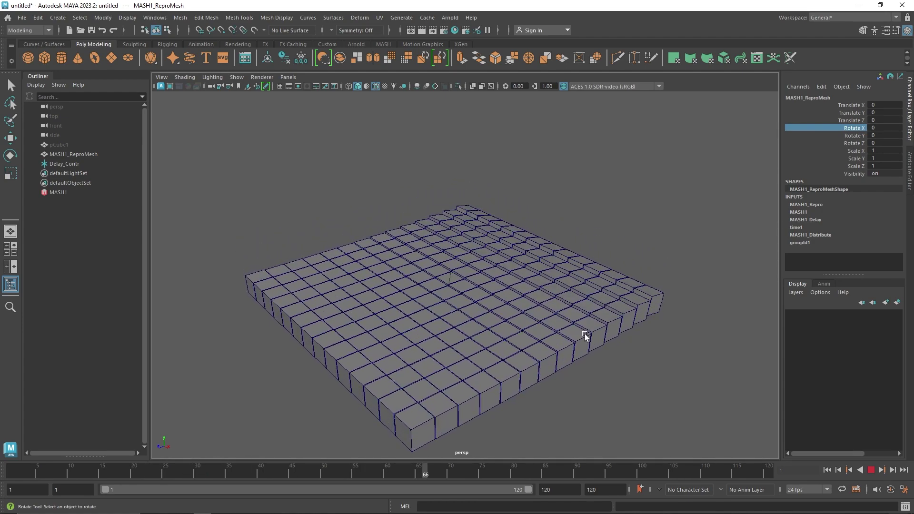
left_click(871, 470)
key("w")
left_click(628, 357)
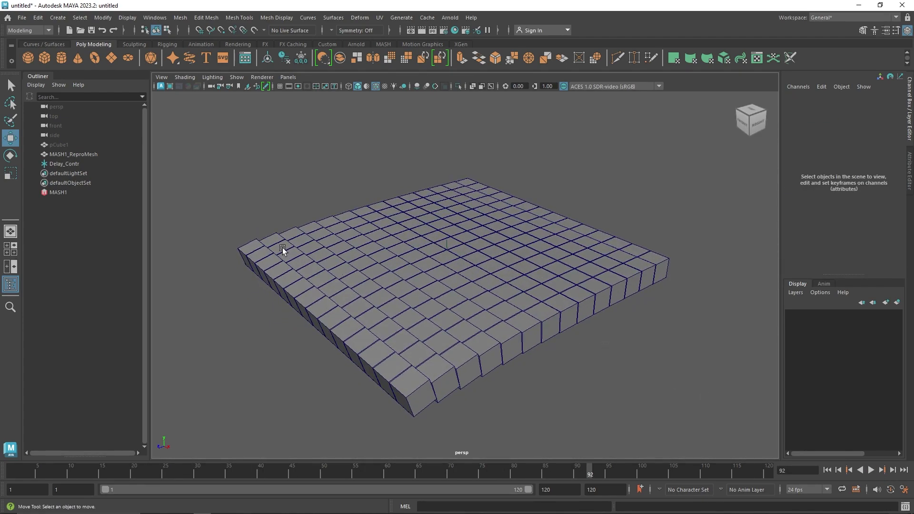
Open the MASH1 Delay node's attributes, try a Time Step Average of 4.976, and undo that change.
left_click(69, 192)
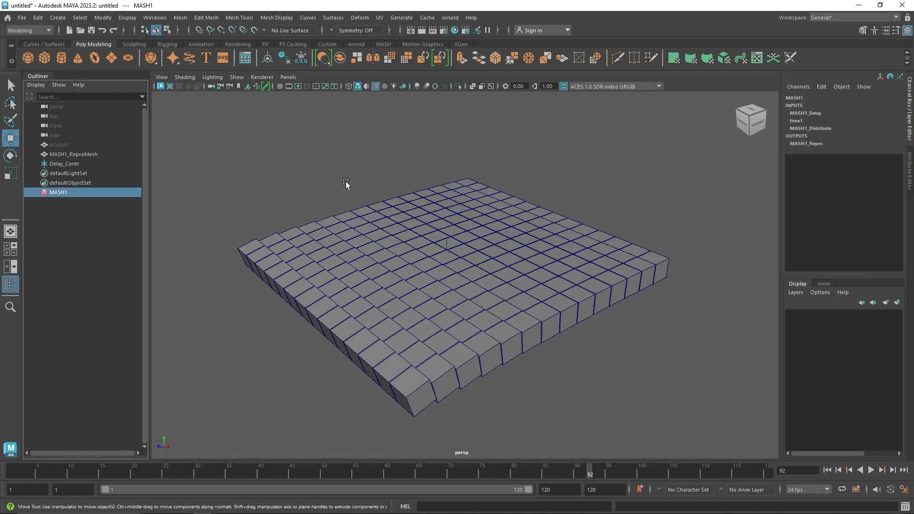
left_click(909, 169)
left_click(742, 96)
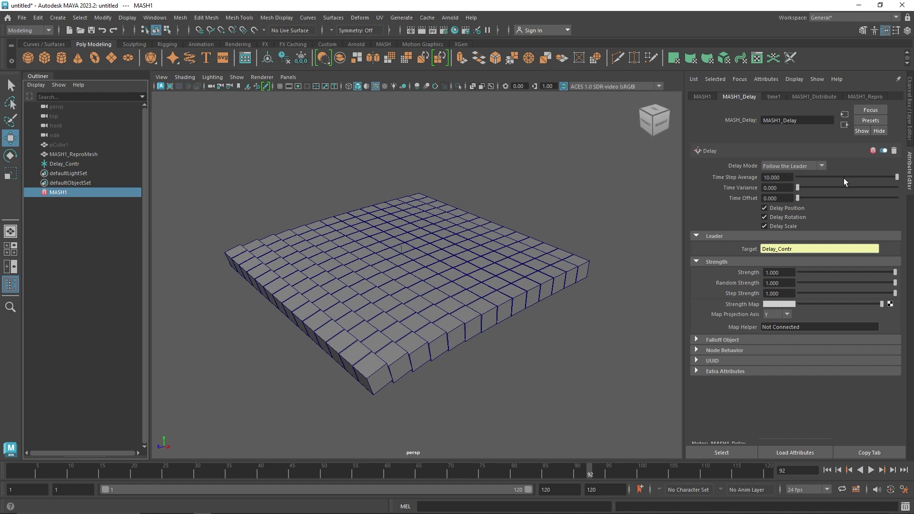
left_click_drag(870, 176, 839, 177)
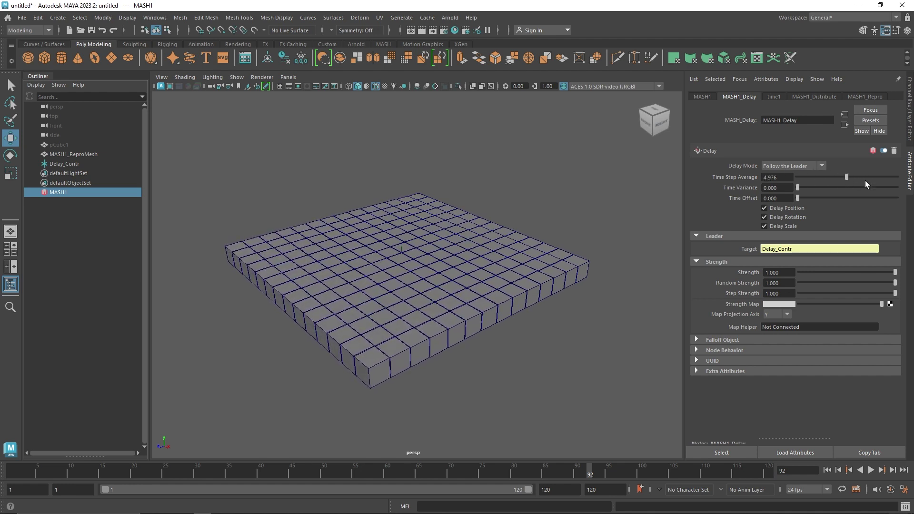
key("ctrl+z")
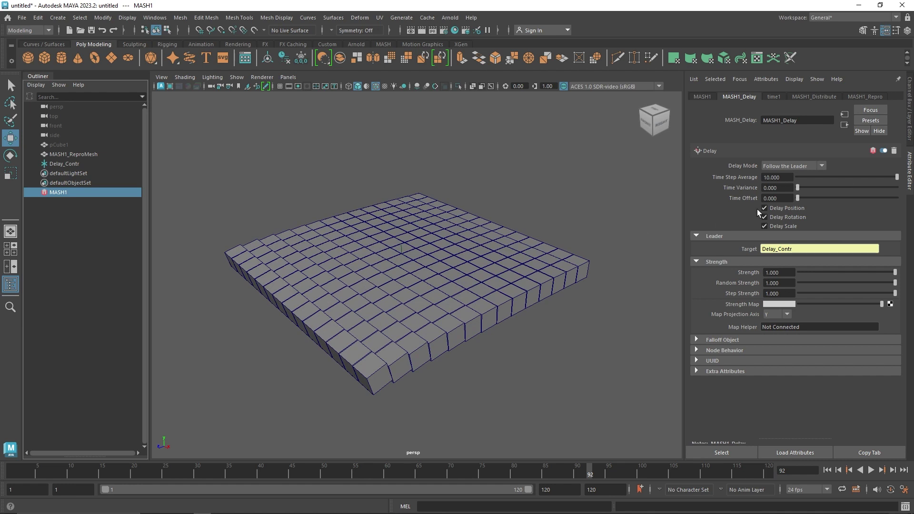
Play the animation from the first frame while trying Time Variance values of 11.353, 50 and 4.348, and return it to 0.
left_click_drag(797, 187, 819, 189)
left_click(827, 469)
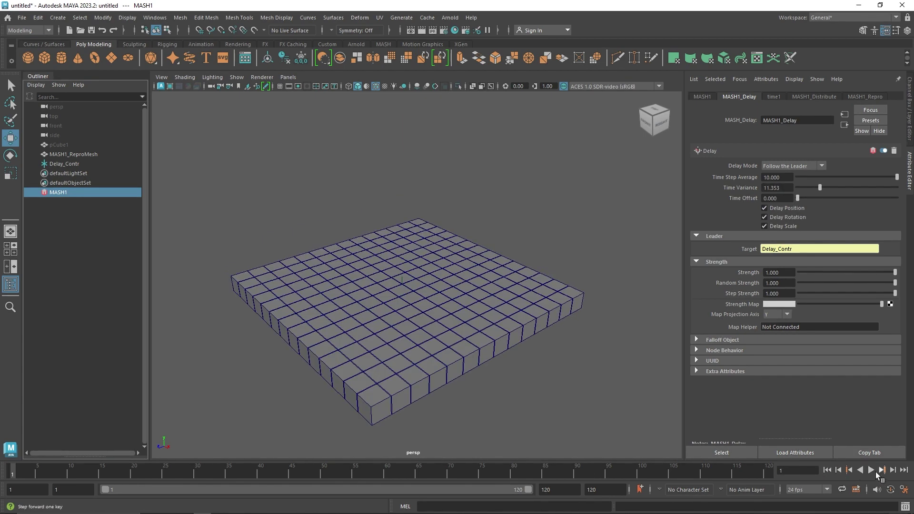
left_click(871, 470)
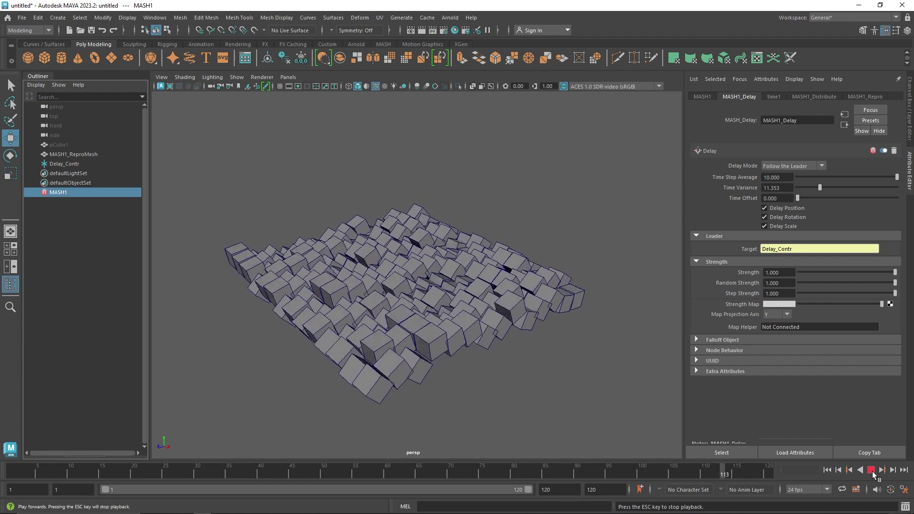
left_click_drag(822, 185, 852, 187)
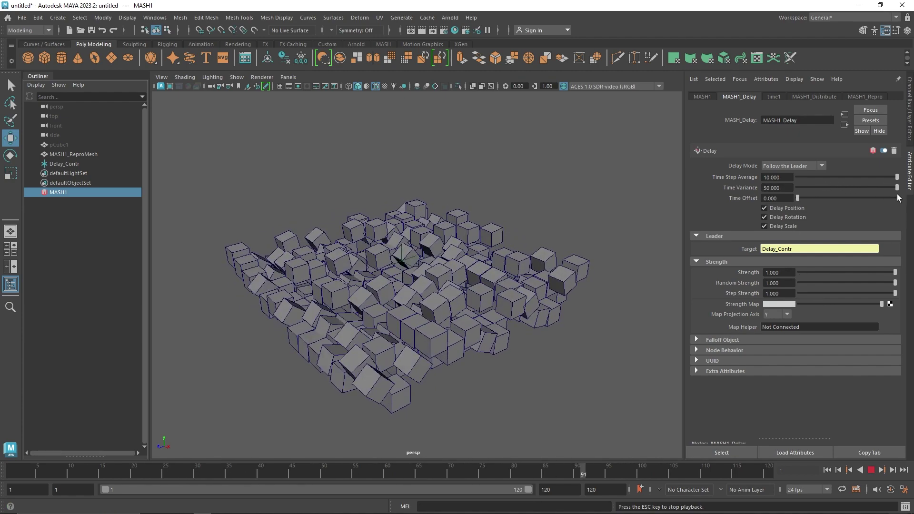
left_click_drag(832, 187, 803, 187)
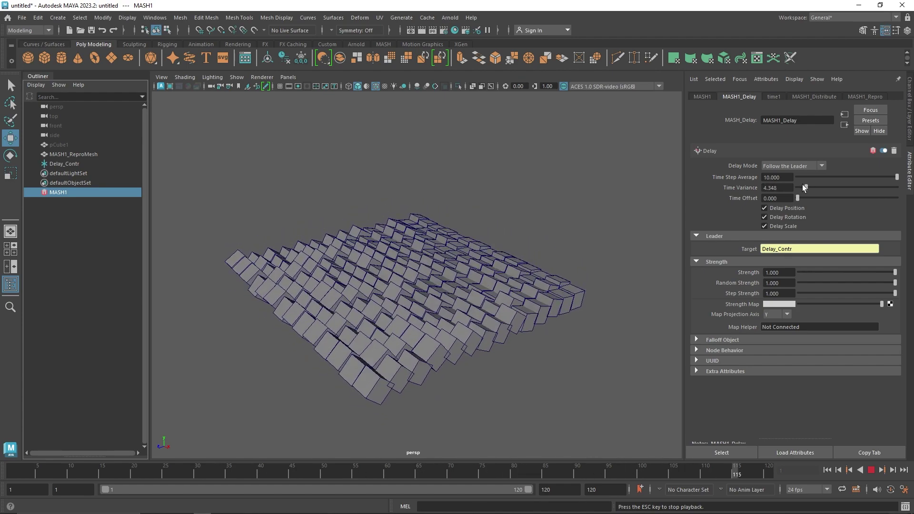
mouse_move(803, 187)
left_mouse_down()
mouse_move(795, 199)
mouse_move(850, 199)
mouse_move(804, 198)
left_mouse_up()
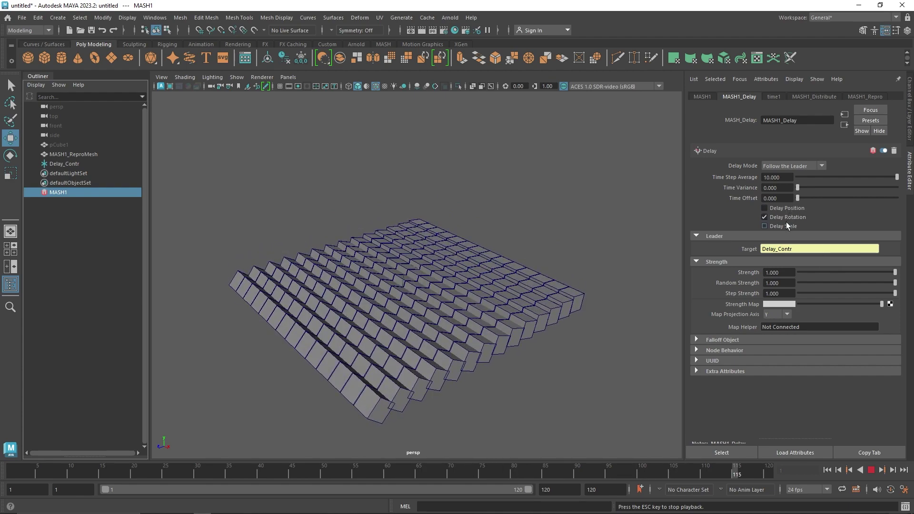
Re-enable Delay Position and Delay Scale, and try a Time Variance of 2.415 during playback before stopping it.
left_click(786, 210)
left_click(786, 225)
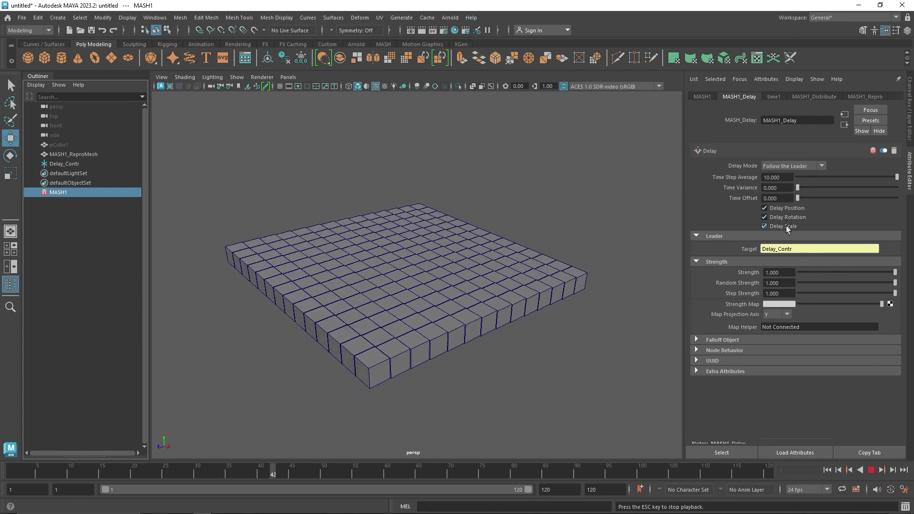
left_click_drag(797, 187, 801, 186)
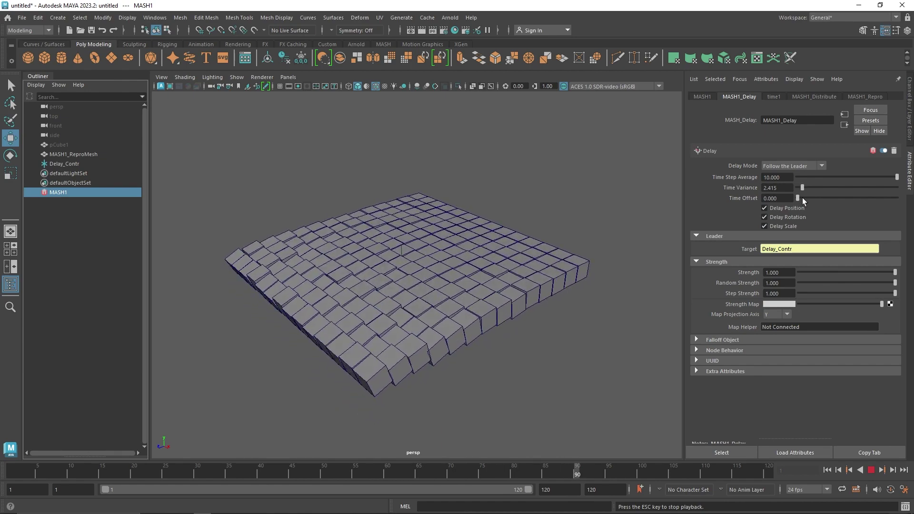
left_click_drag(840, 270, 899, 282)
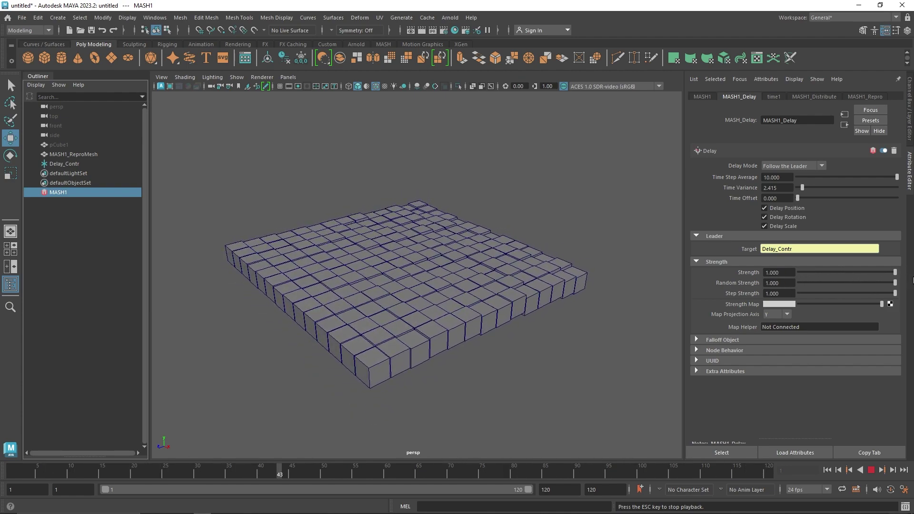
key("Escape")
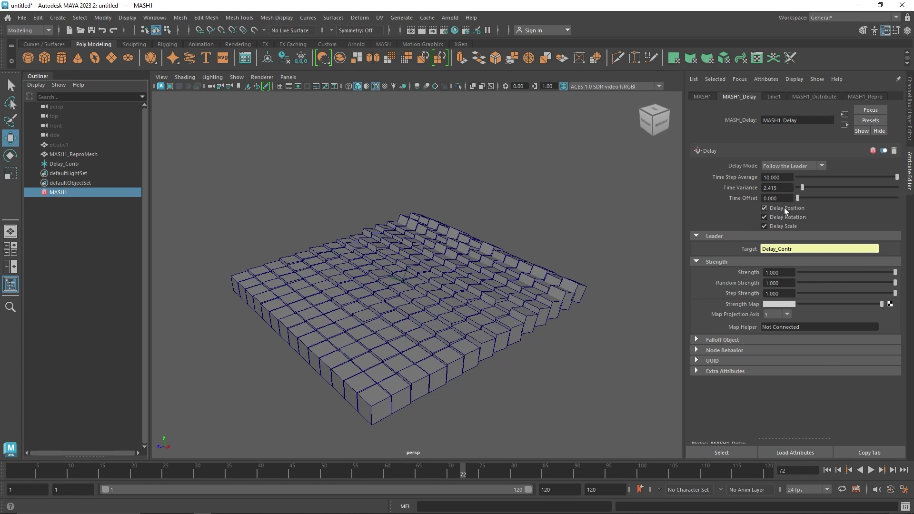
Set the Delay node's Time Variance to 8.937 and scrub the timeline to frame 32.
left_click_drag(801, 187, 814, 187)
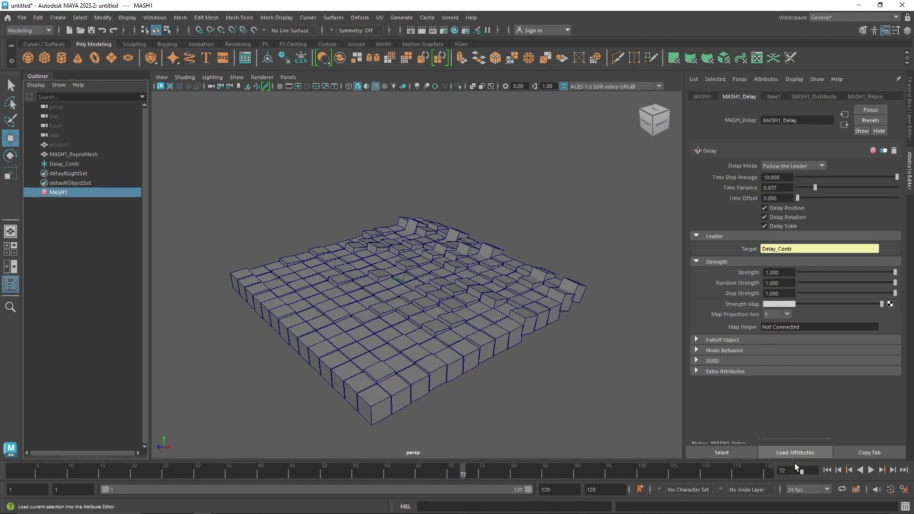
left_click(330, 457)
left_click_drag(157, 472, 210, 474)
Create a falloff object for the Delay node of MASH1.
left_click(60, 192)
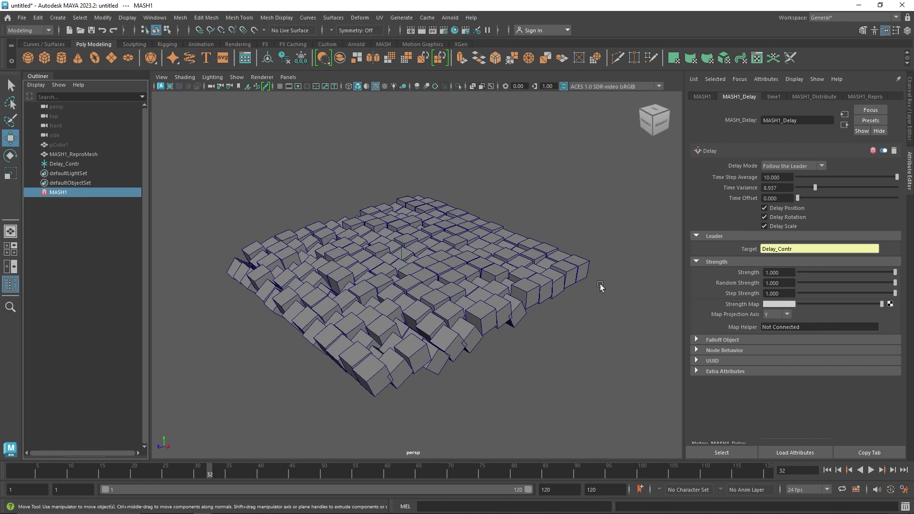
left_click_drag(477, 274, 318, 318, "alt")
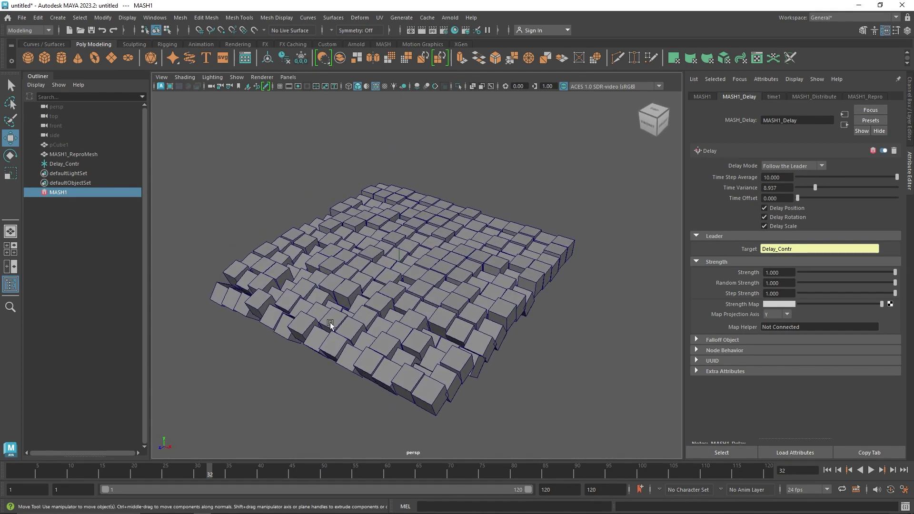
left_click_drag(420, 295, 419, 302, "alt")
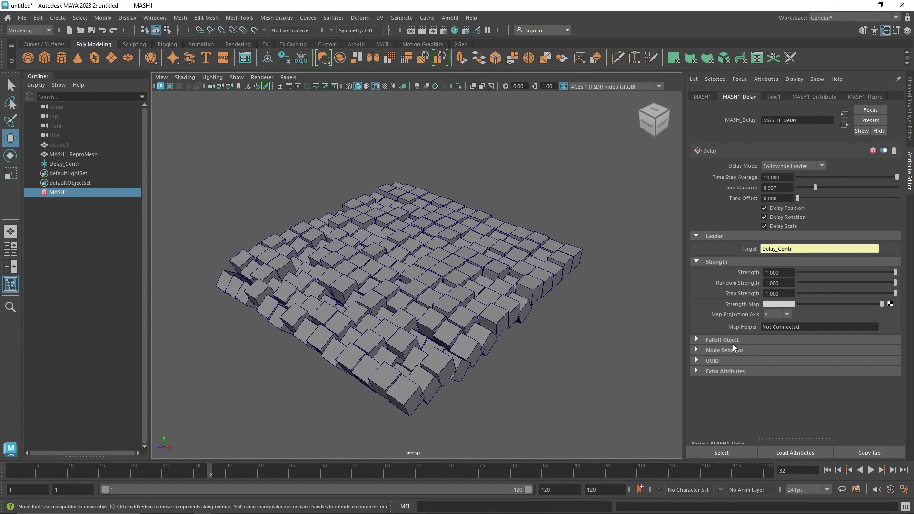
left_click(719, 339)
scroll(731, 360, "down", 1)
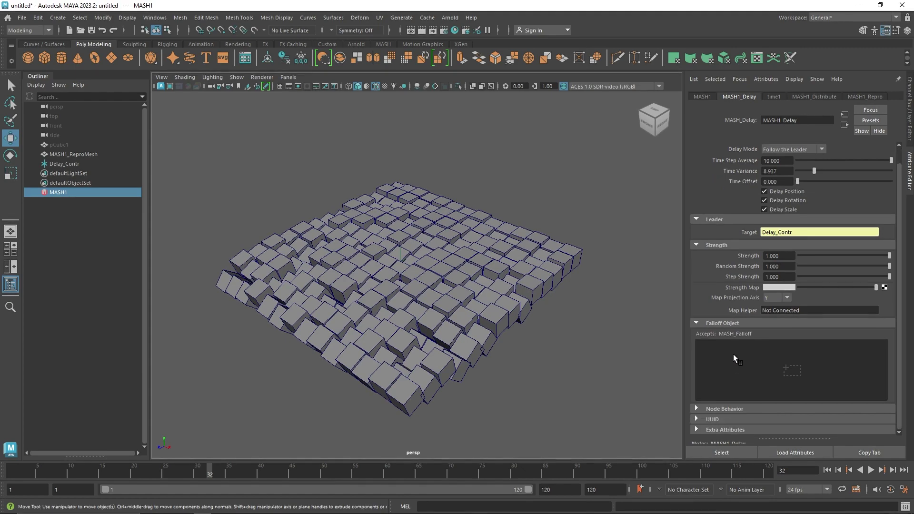
right_click(723, 344)
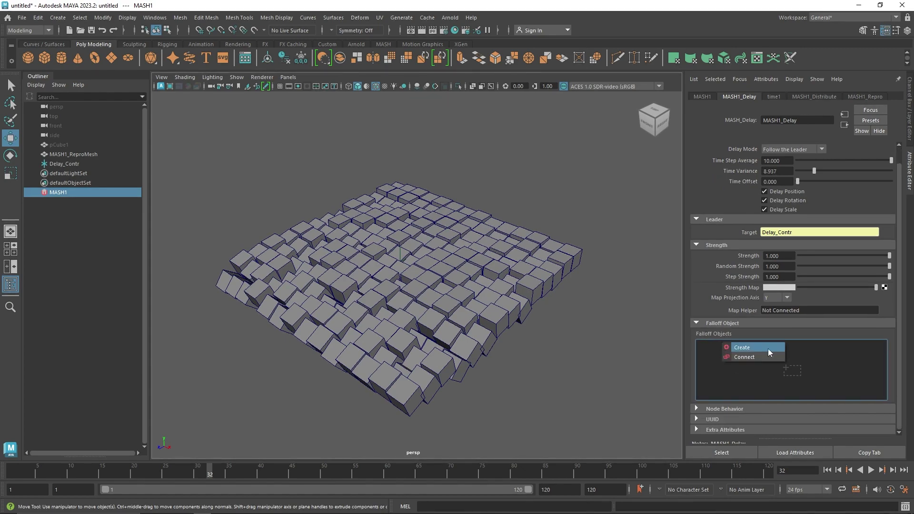
left_click(741, 347)
left_click_drag(381, 267, 469, 149, "alt")
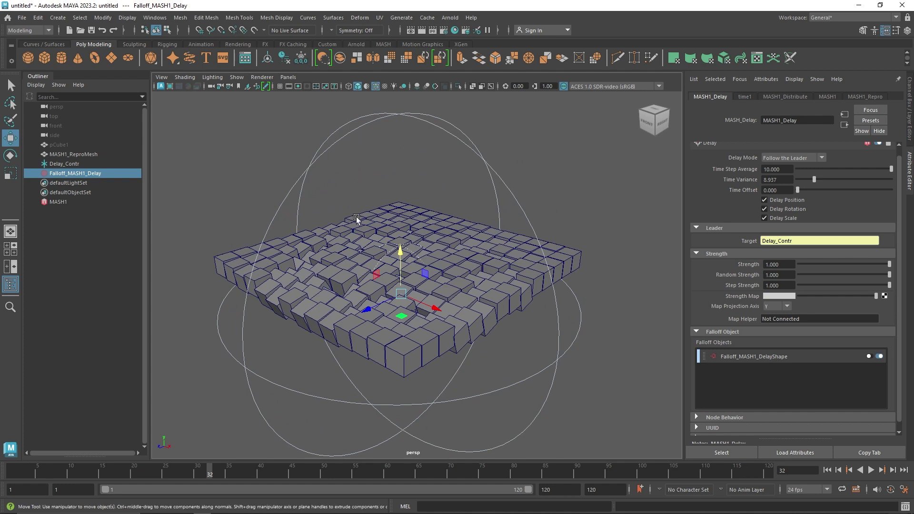
Open the Delay falloff's attributes, scale its sphere down uniformly, and set its Inner Zone to 0.5.
left_click(767, 358)
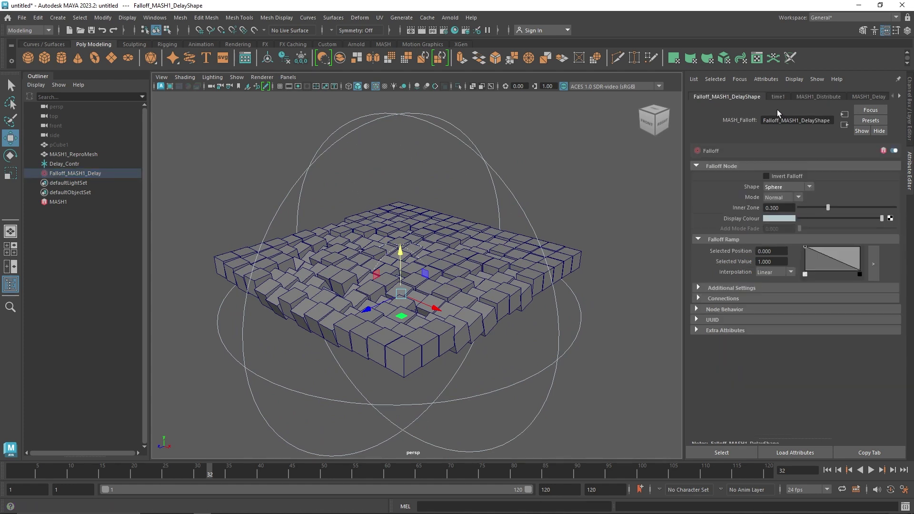
key("r")
left_click_drag(400, 297, 377, 297)
left_click_drag(835, 208, 846, 209)
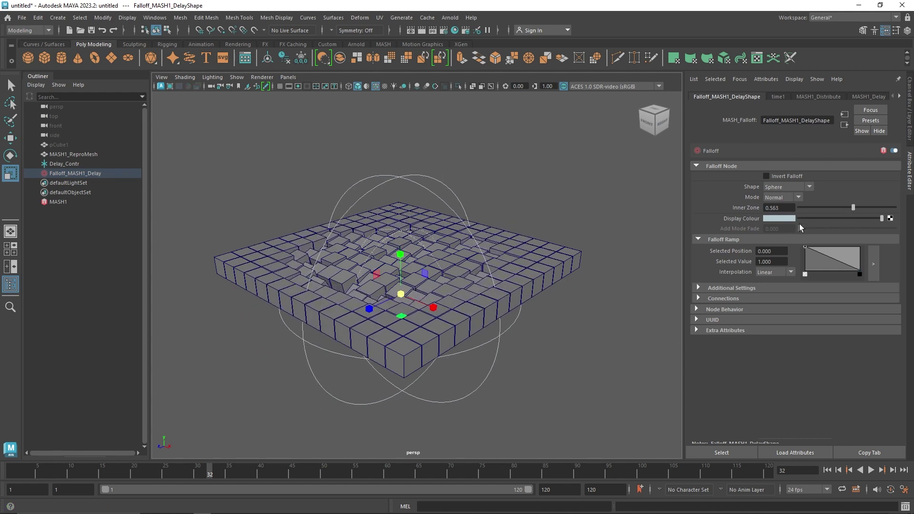
left_click(784, 208)
type(".5")
key("Return")
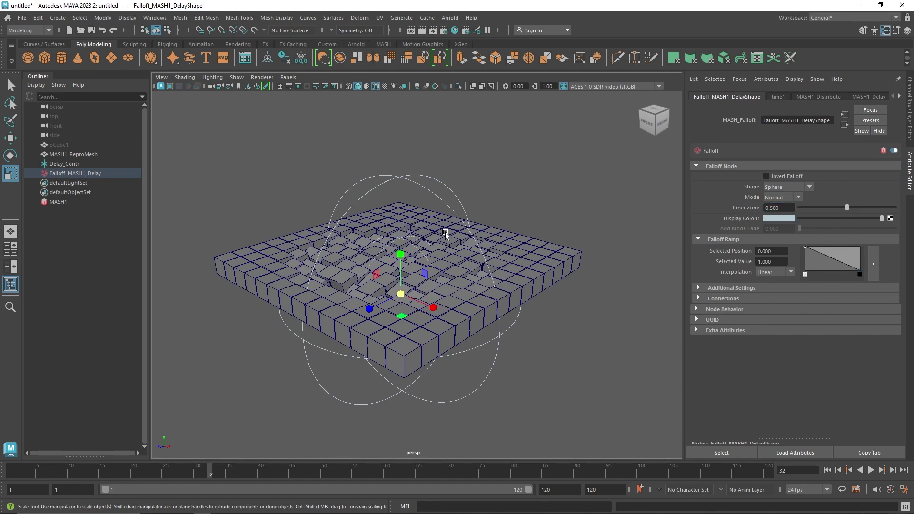
Raise the falloff sphere above the cube grid and play the animation from the first frame.
key("w")
mouse_move(402, 265)
left_mouse_down("alt")
mouse_move(424, 253)
mouse_move(405, 272)
left_mouse_up("alt")
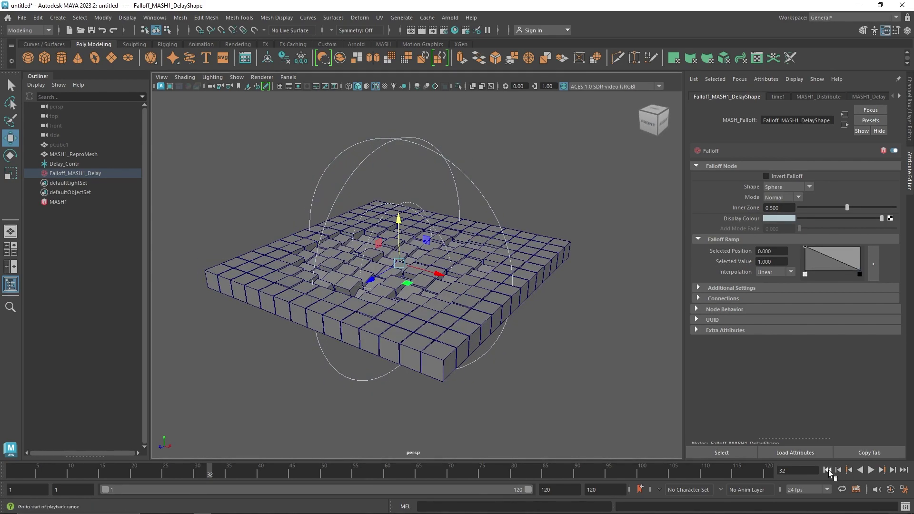
left_click(827, 470)
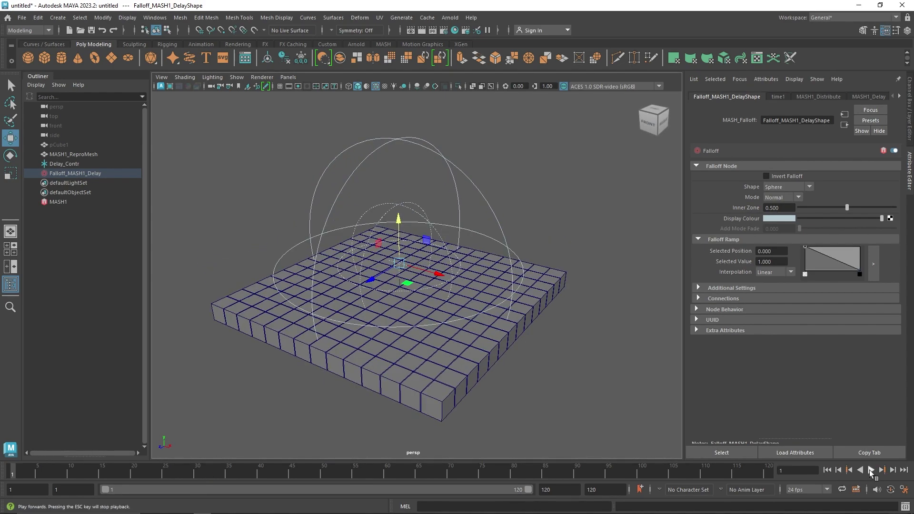
left_click(871, 471)
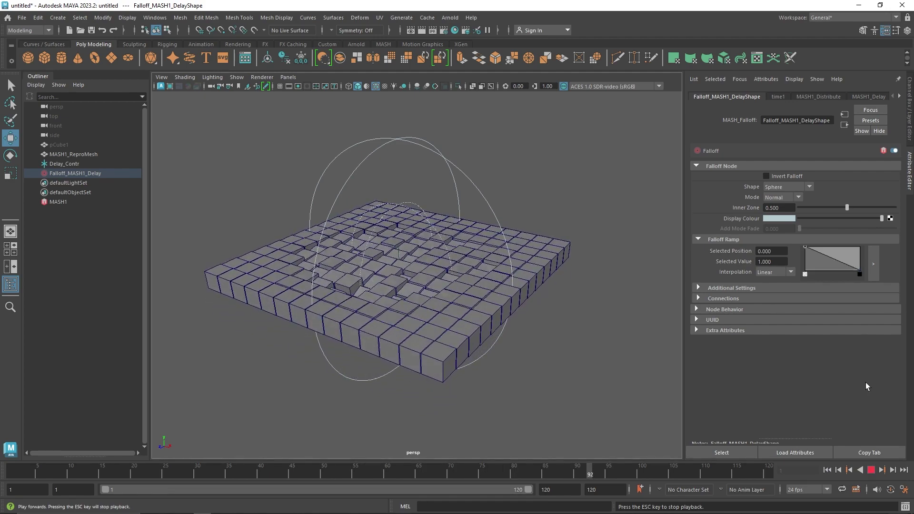
Invert the falloff and lower its Inner Zone to 0.136 during playback.
left_click(780, 176)
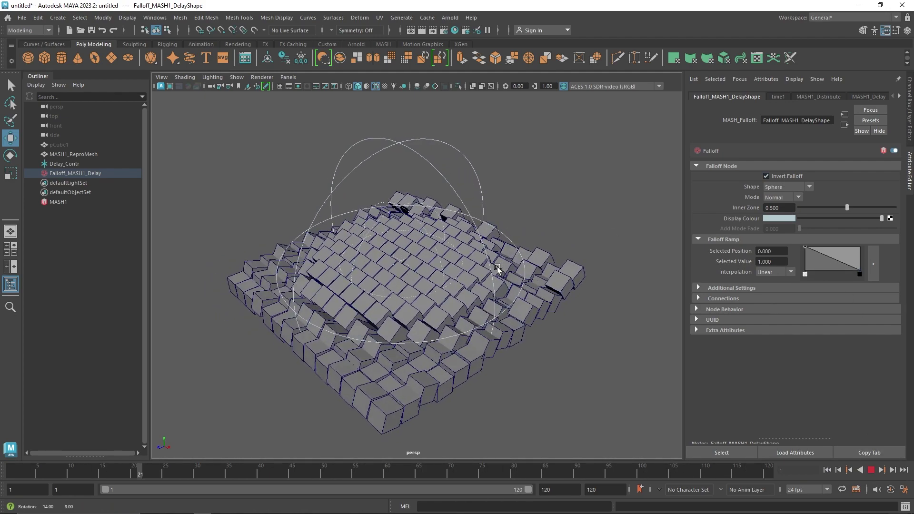
left_click_drag(832, 208, 825, 208)
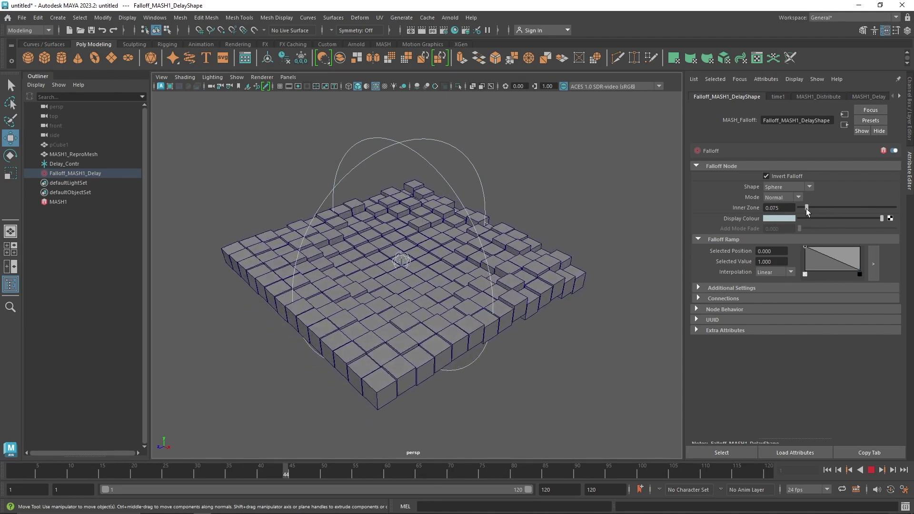
left_click_drag(826, 208, 823, 209)
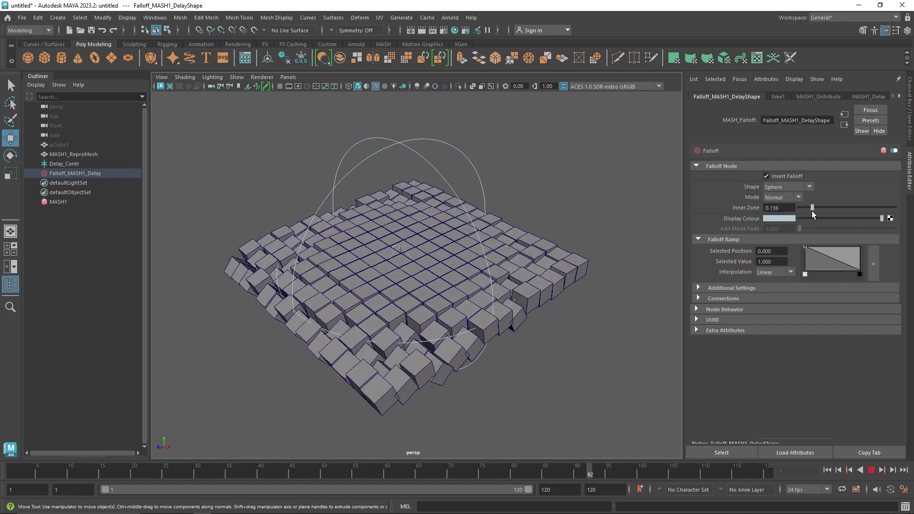
Change the falloff shape to Cube, stop playback, and set its Inner Zone to 0.261.
left_click(788, 187)
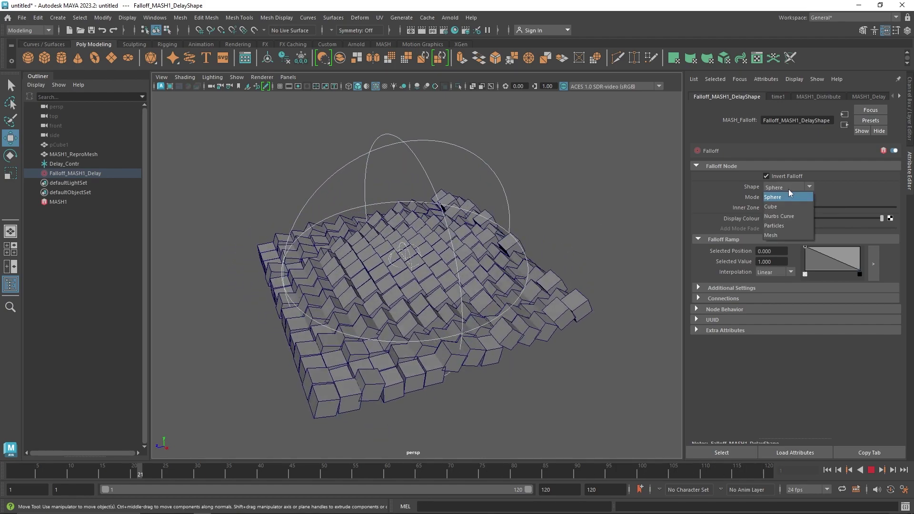
left_click(780, 206)
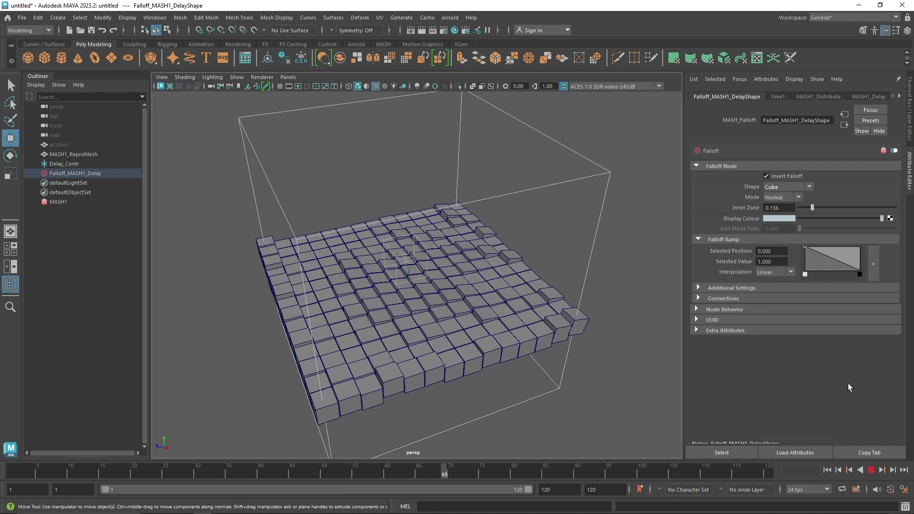
key("Escape")
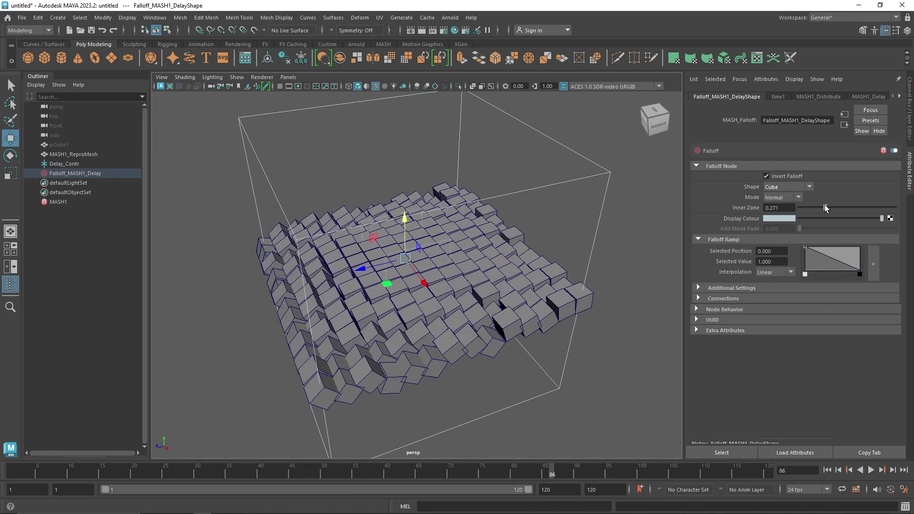
Narrow the cube falloff along its Z axis to a scale of about 2.83 and play the animation.
key("r")
left_click_drag(356, 267, 391, 276)
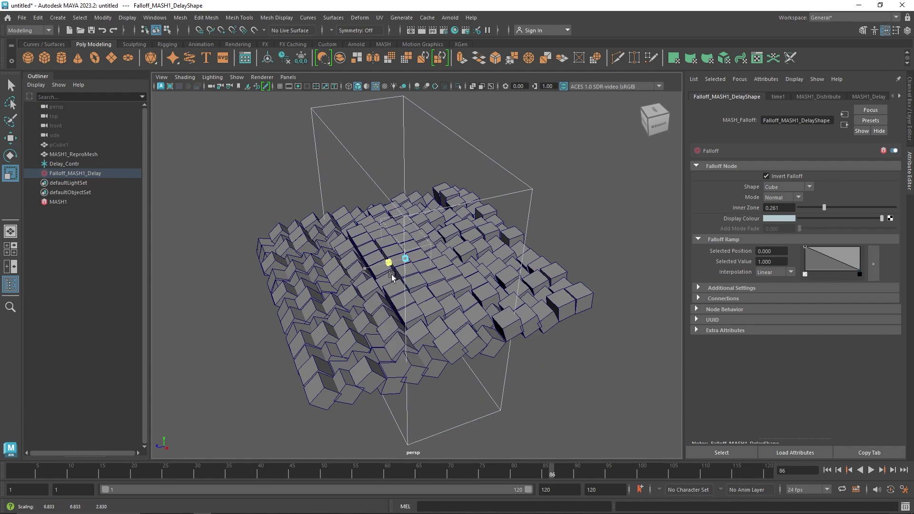
left_click(871, 470)
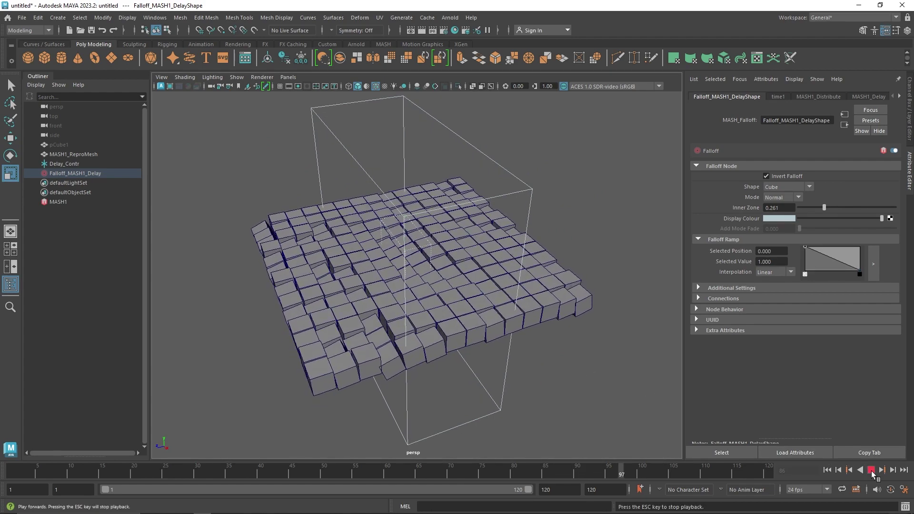
left_click_drag(549, 328, 573, 326, "alt")
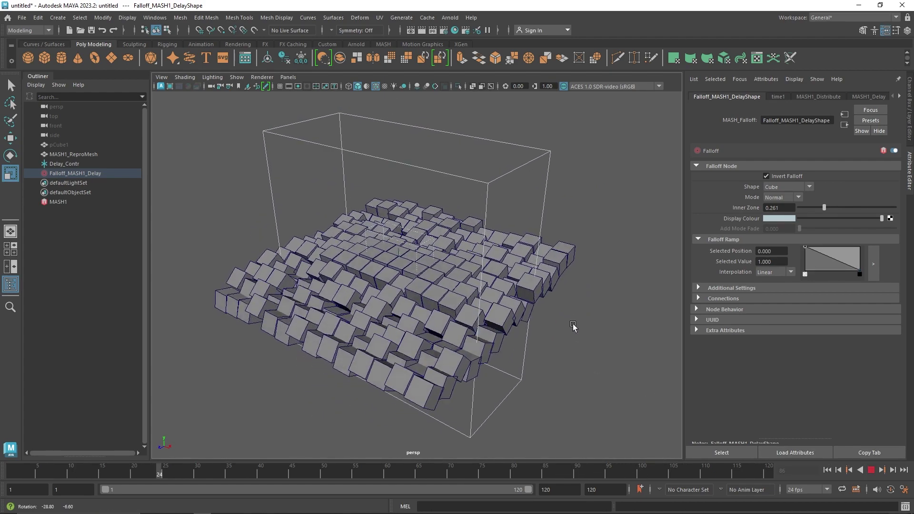
left_click(417, 253)
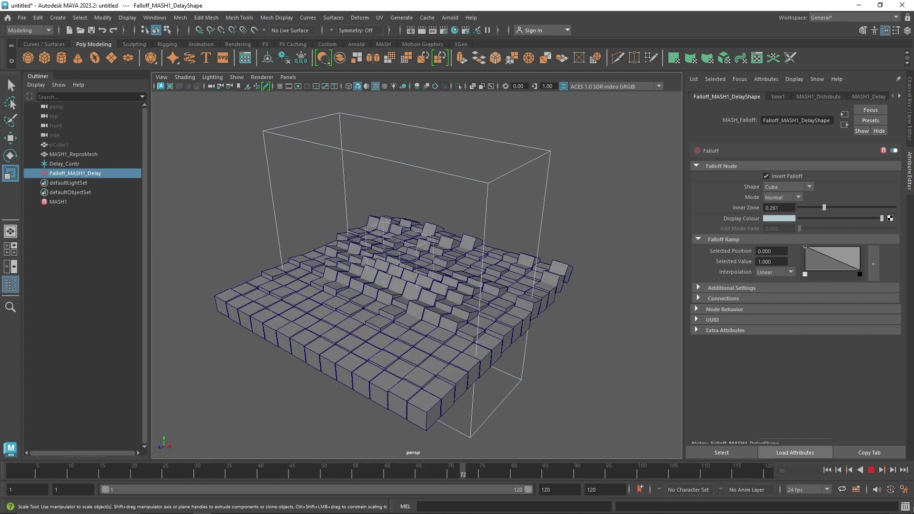
Stop playback, set the cube falloff's Inner Zone to 0.814, and play the animation again.
left_click(871, 471)
left_click_drag(852, 207, 876, 206)
left_click(870, 470)
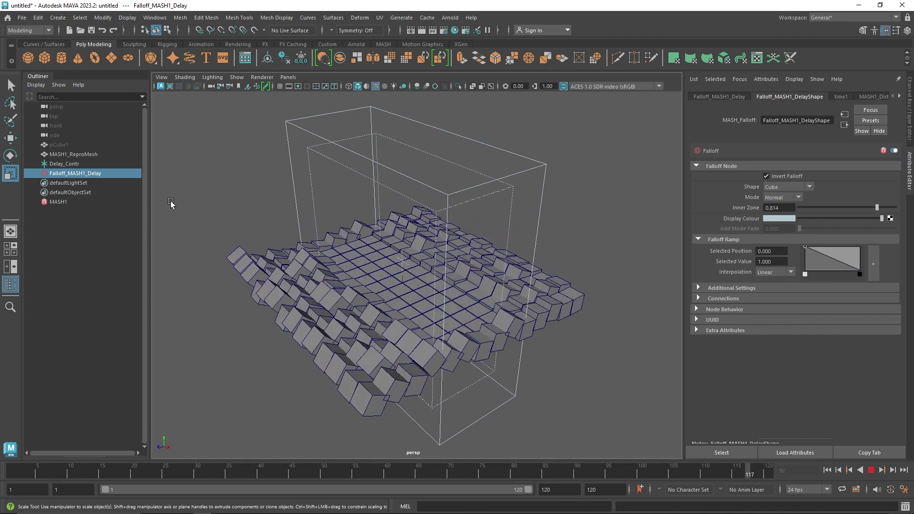
Set the MASH1 Delay node's Time Offset to 10 and Time Variance to 0, checking the effect in playback.
left_click(86, 202)
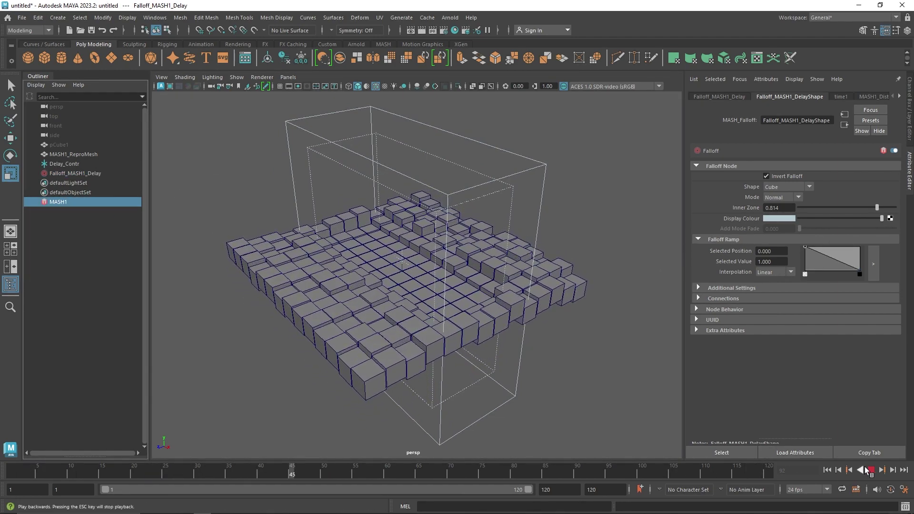
left_click(871, 470)
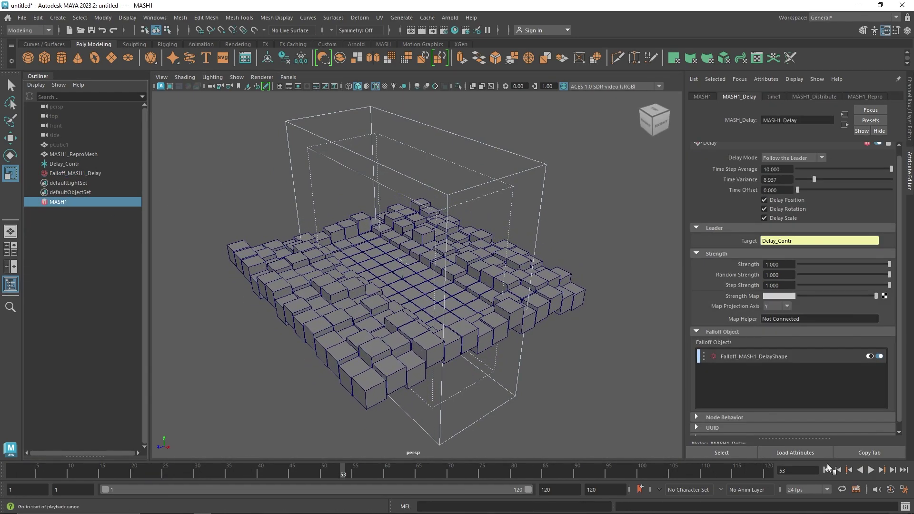
mouse_move(803, 197)
left_mouse_down()
mouse_move(818, 198)
mouse_move(805, 197)
left_mouse_up()
left_click_drag(872, 198, 892, 198)
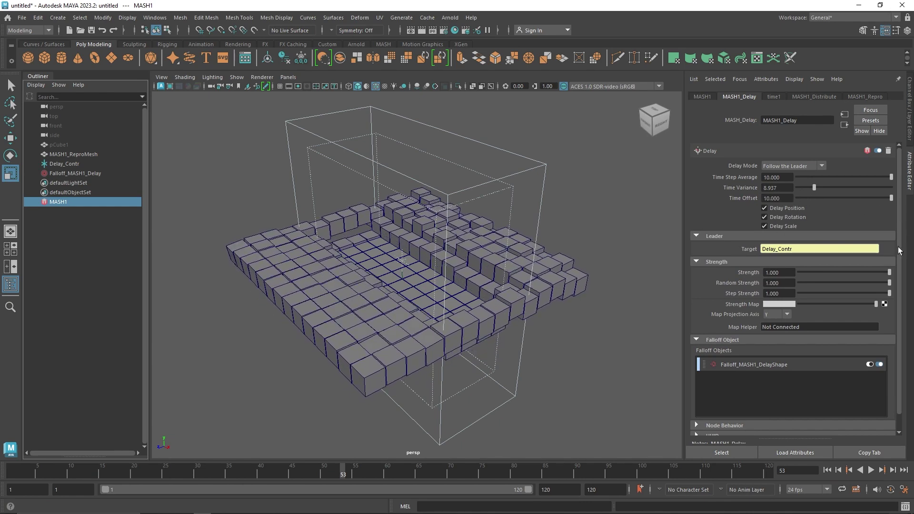
left_click(871, 471)
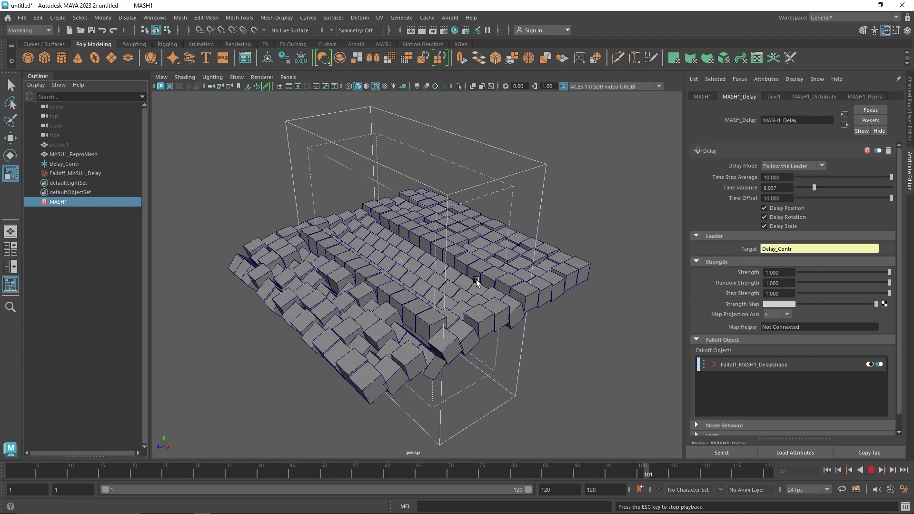
left_click_drag(808, 192, 780, 193)
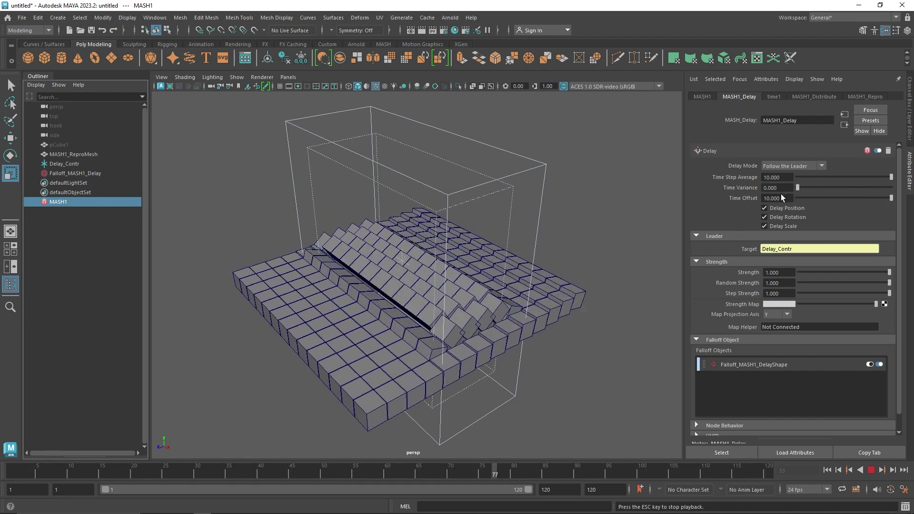
key("Escape")
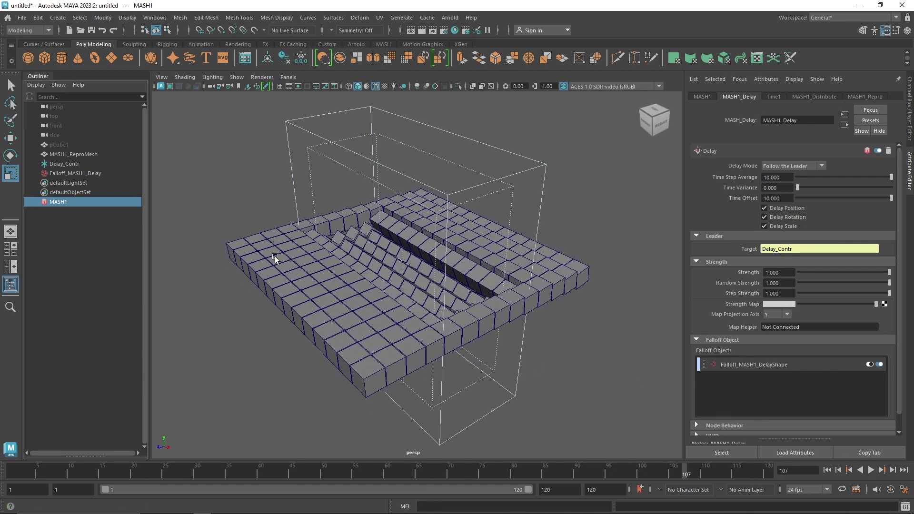
Start a new scene without saving the current one and show the viewport grid.
left_click(21, 17)
left_click(30, 24)
left_click(455, 264)
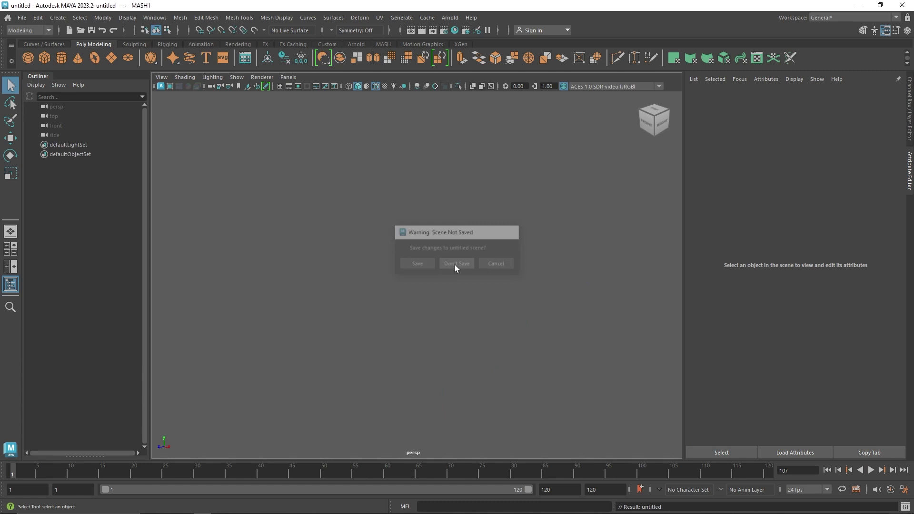
left_click(280, 86)
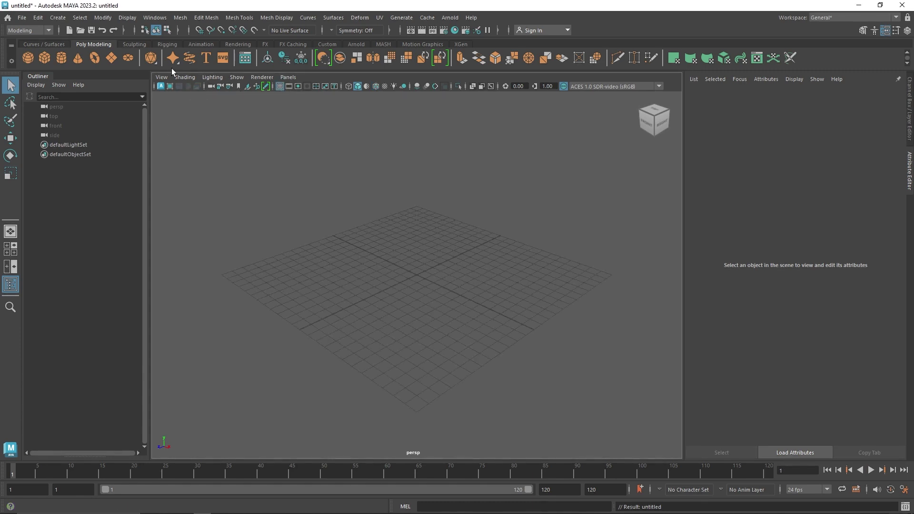
Create a MASH network from a new polygon cube and set its distribution type to Grid.
left_click(43, 58)
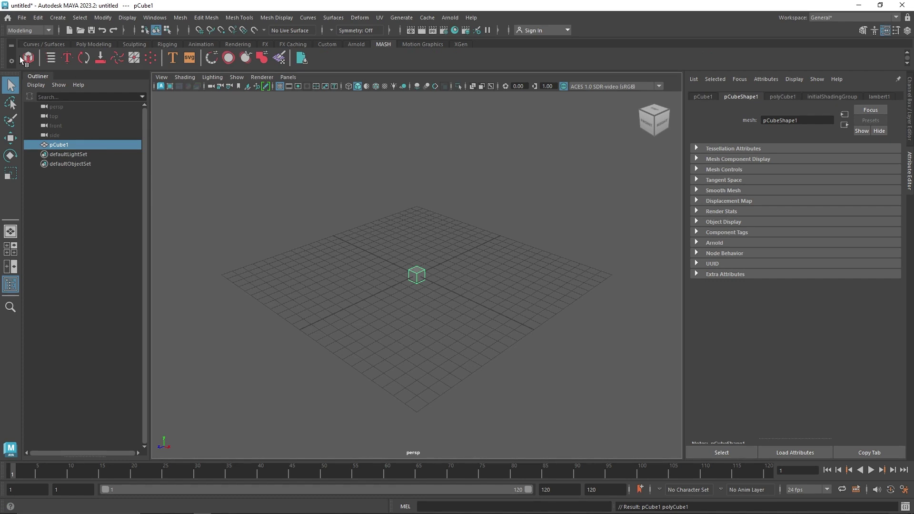
left_click(21, 59)
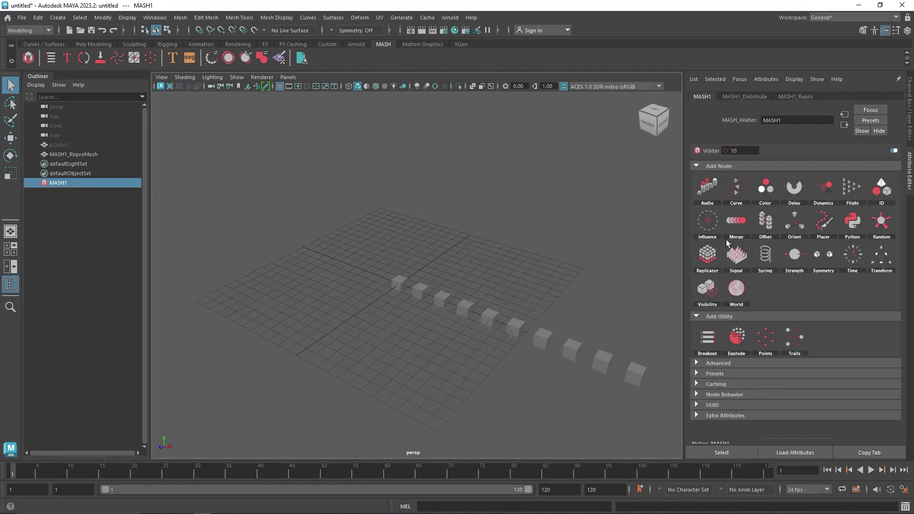
left_click(744, 96)
left_click(786, 178)
left_click(789, 217)
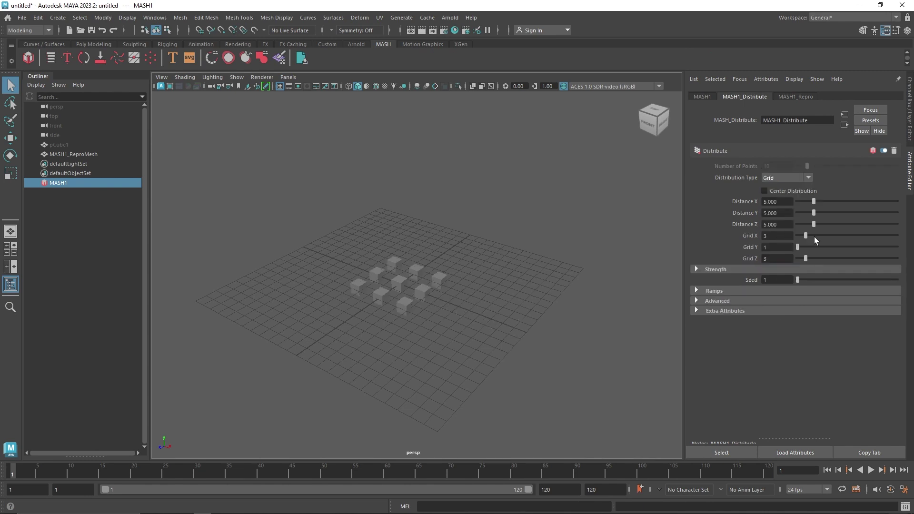
left_click(786, 178)
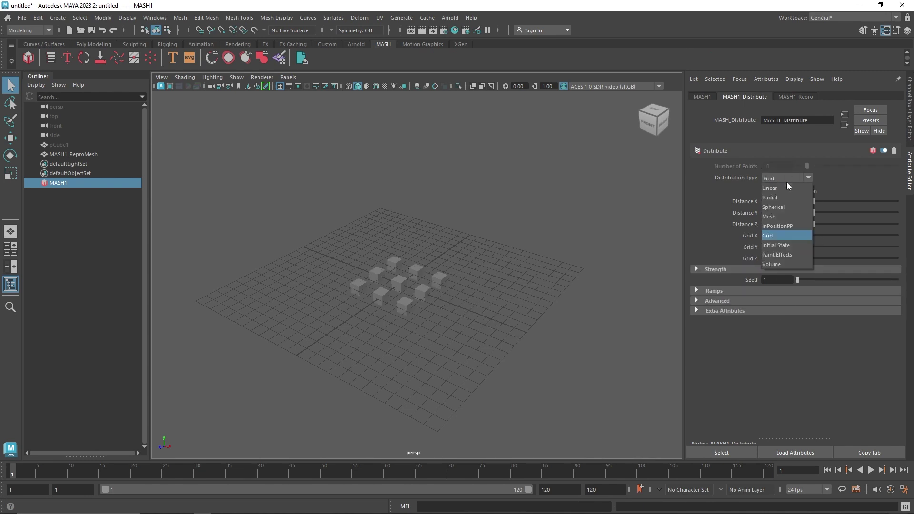
left_click(787, 236)
Set both Grid X and Grid Z of the MASH distribution to 16.
left_click_drag(805, 236, 850, 237)
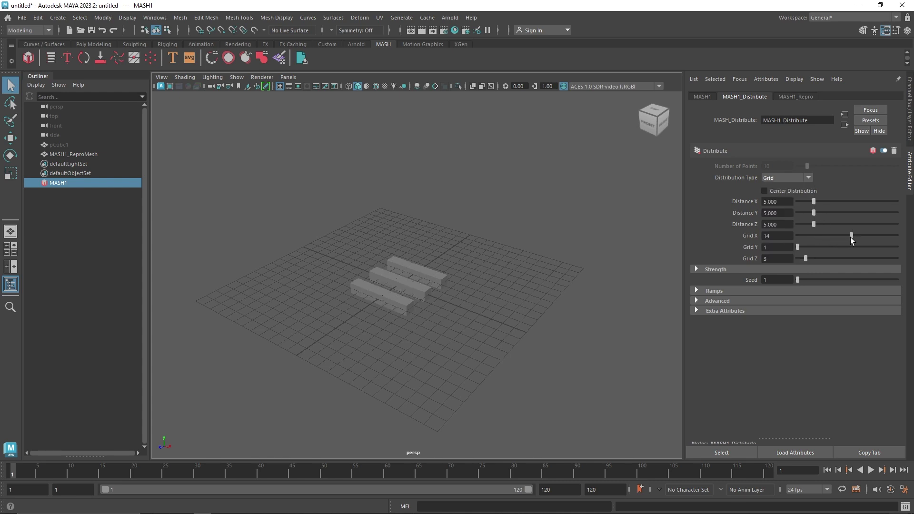
left_click_drag(805, 258, 841, 258)
left_click(858, 235)
Set the distribution's Distance X and Distance Z to 16 and hide the viewport grid.
left_click_drag(813, 224, 851, 223)
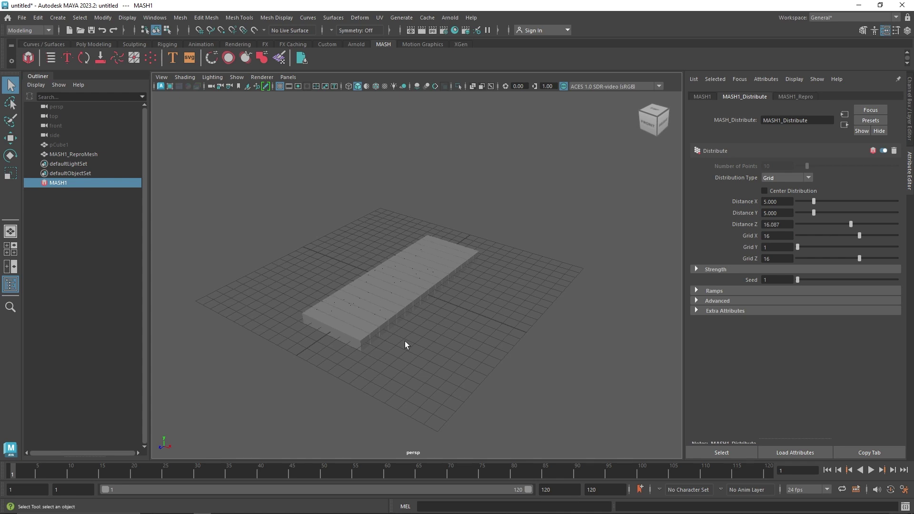
left_click_drag(432, 333, 381, 347, "alt")
left_click(281, 86)
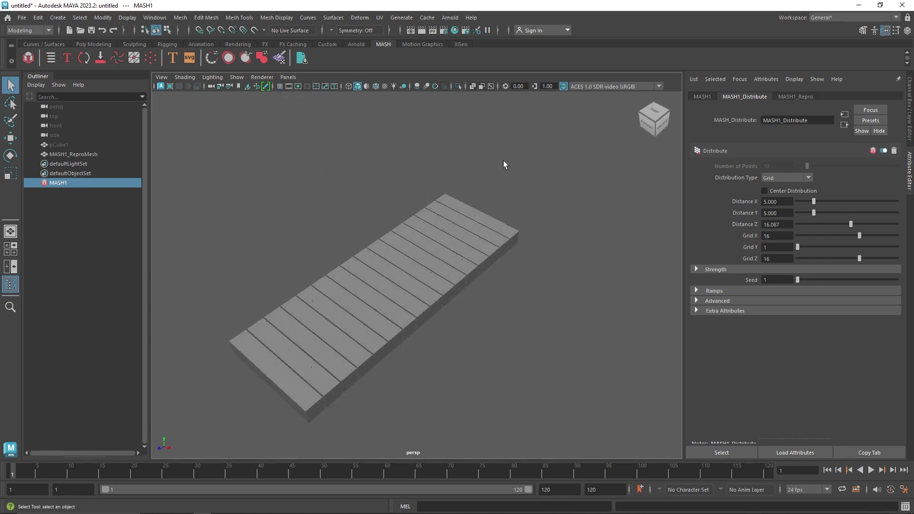
left_click_drag(820, 202, 848, 202)
double_click(771, 226)
type("16")
double_click(774, 203)
type("16")
key("Return")
mouse_move(435, 277)
left_mouse_down("alt")
mouse_move(459, 234)
mouse_move(377, 284)
mouse_move(424, 284)
left_mouse_up("alt")
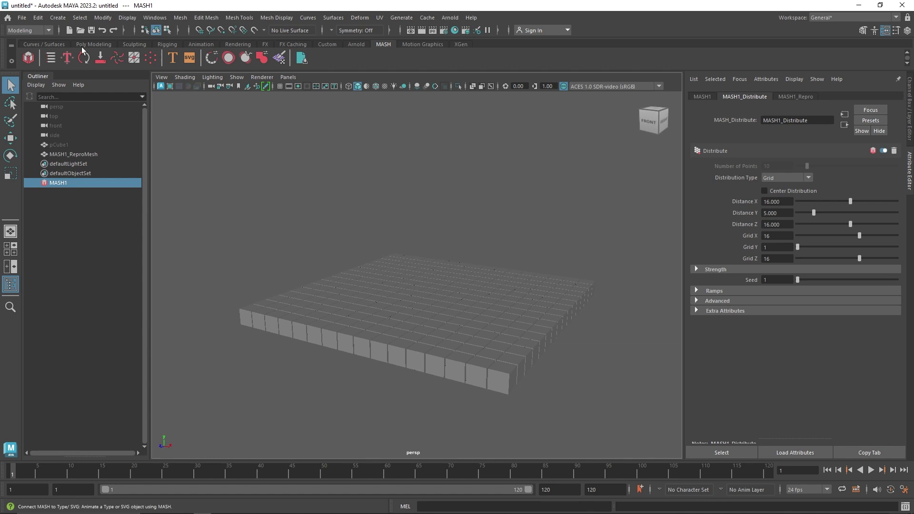
Create a second polygon cube, hide MASH1_ReproMesh, and select the new cube.
left_click(93, 44)
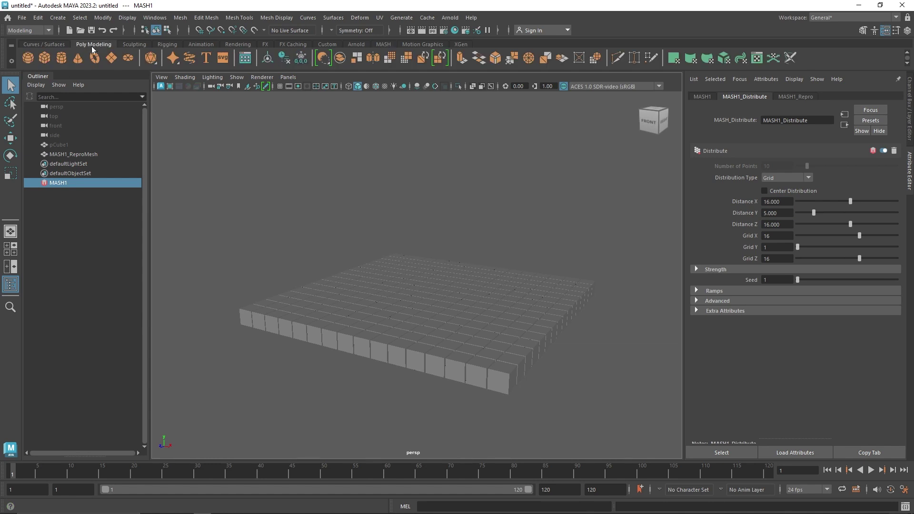
left_click(43, 60)
left_click_drag(438, 290, 432, 304, "alt")
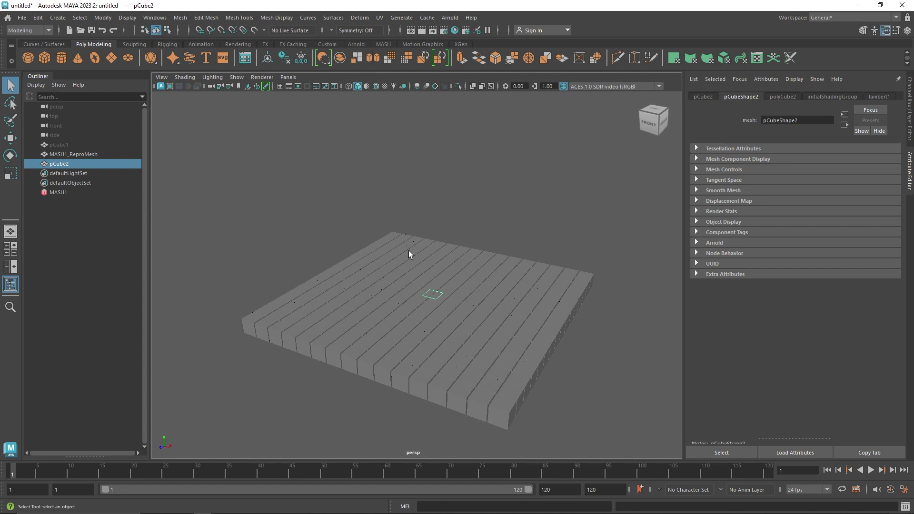
left_click(86, 153)
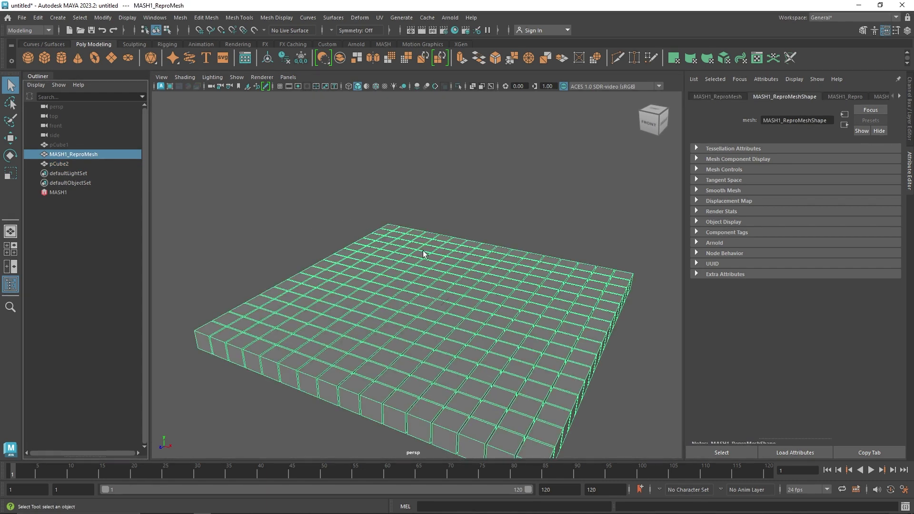
key("ctrl+h")
left_click(441, 314)
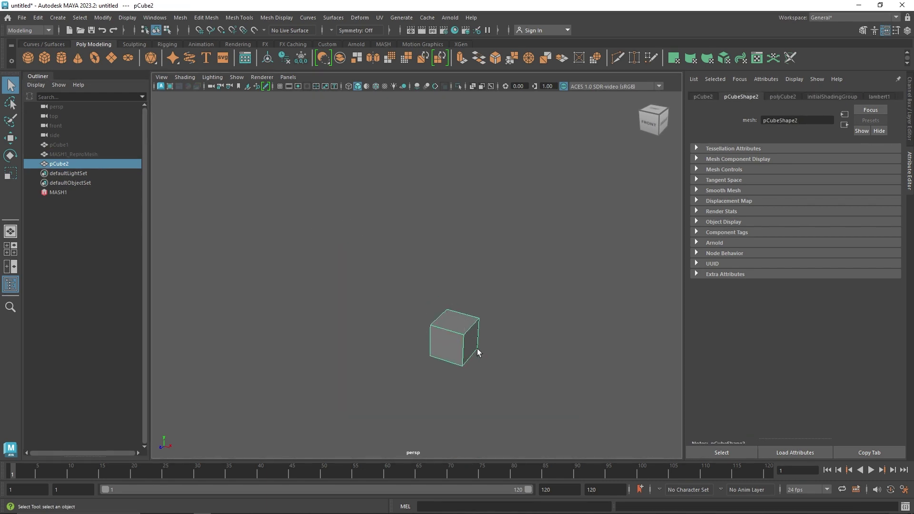
Show the second cube's transform channels, try a different Rotate X value, and undo it.
left_click(909, 108)
left_click(454, 366)
left_click(522, 358)
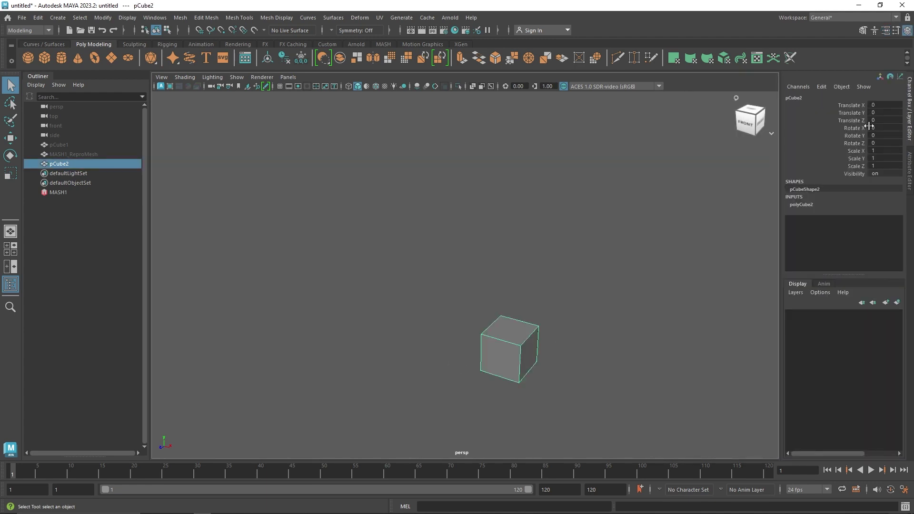
mouse_move(885, 128)
middle_mouse_down()
mouse_move(913, 129)
mouse_move(898, 130)
middle_mouse_up()
key("ctrl+z")
key("e")
Create the expression "pCube2.rotateX = time*100" on the second cube's Rotate X attribute.
right_click(861, 127)
left_click(859, 125)
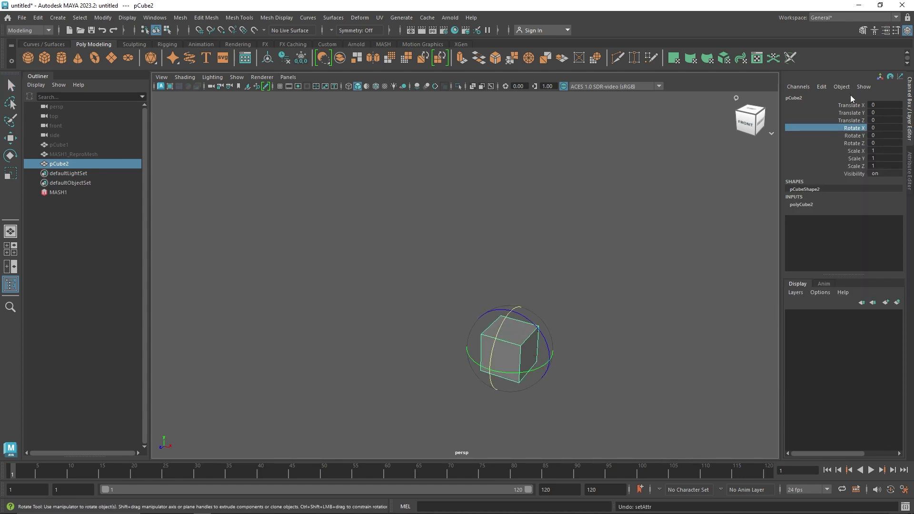
left_click(823, 87)
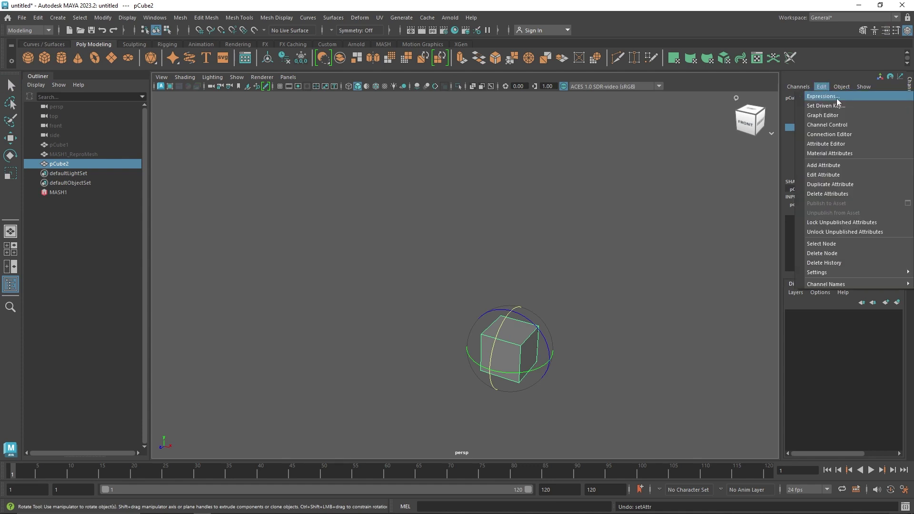
left_click(894, 98)
left_click_drag(539, 287, 383, 288)
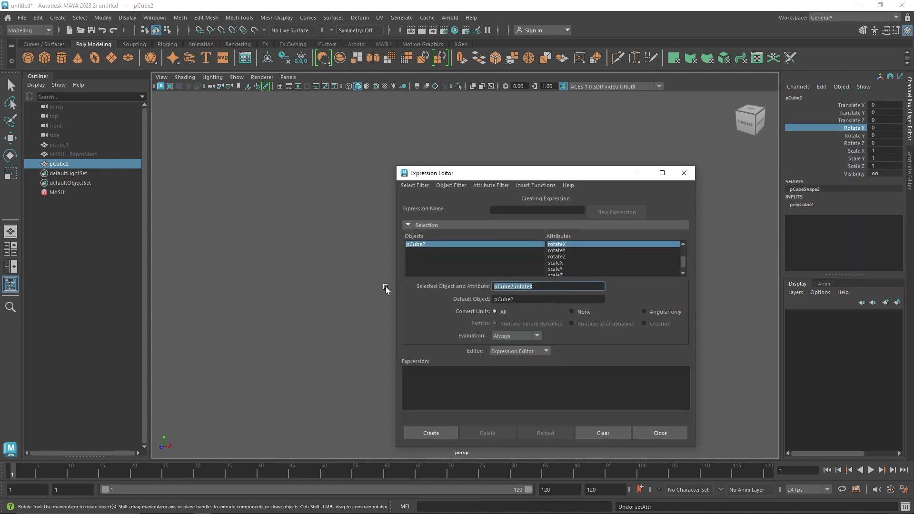
left_click(447, 374)
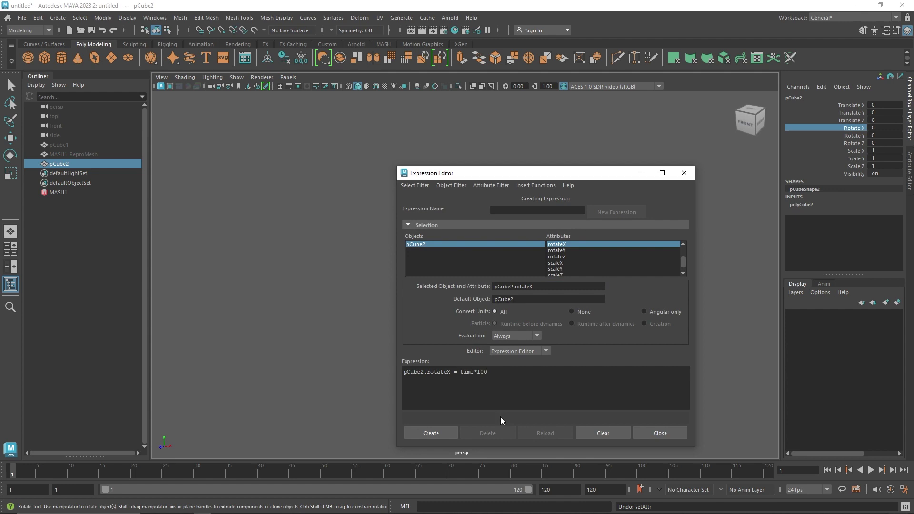
left_click(433, 432)
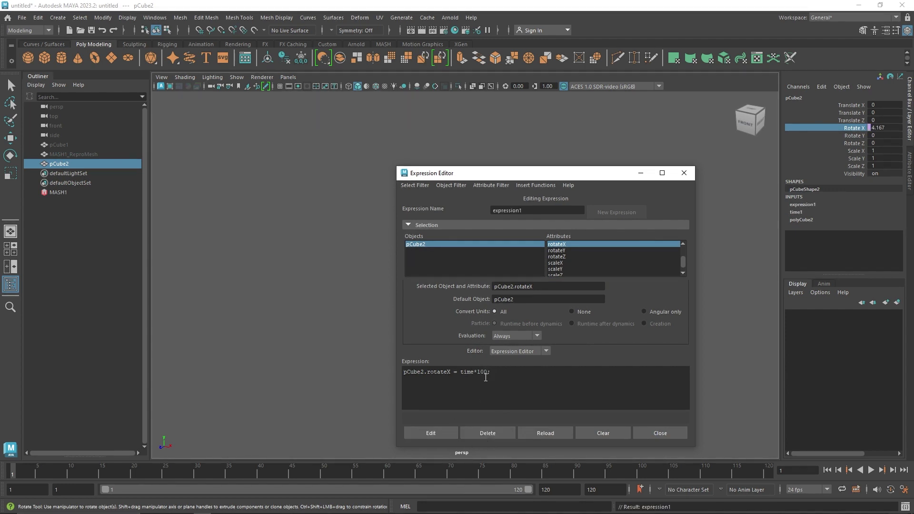
left_click(656, 433)
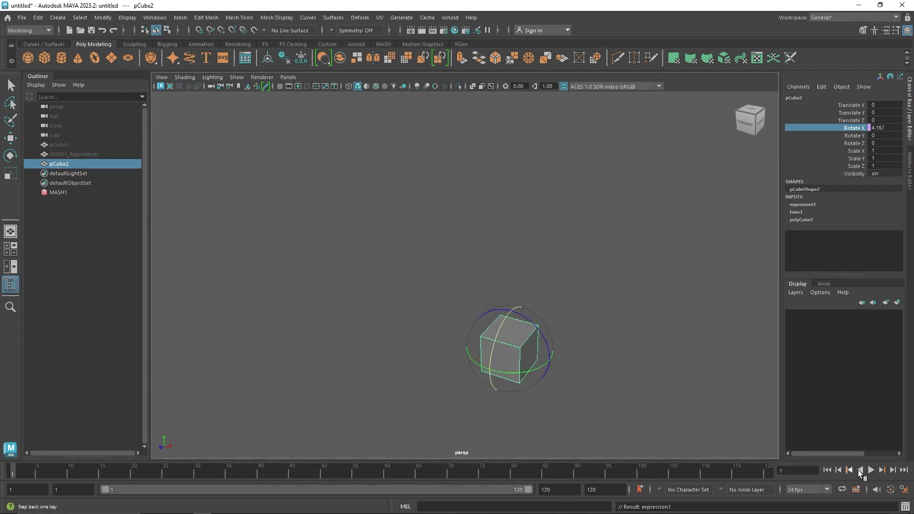
Play and stop the animation twice to check the cube's expression-driven rotation.
left_click(873, 470)
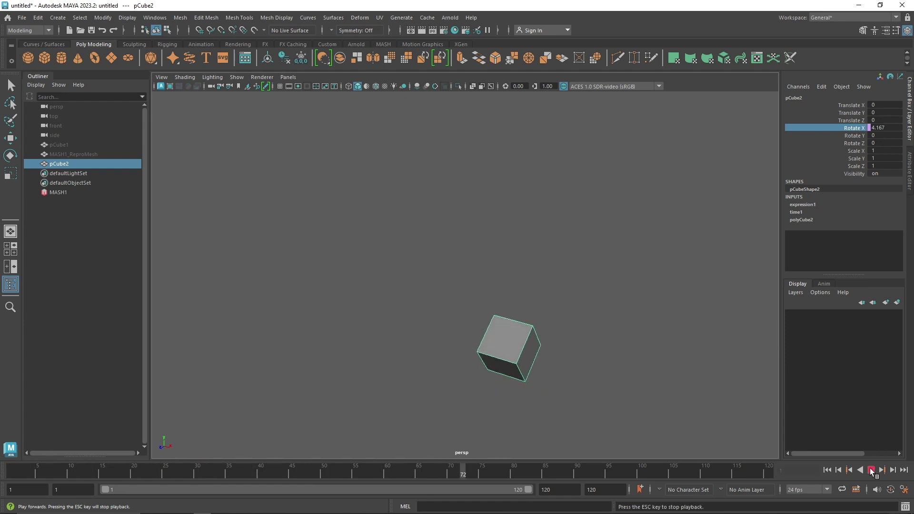
left_click(872, 470)
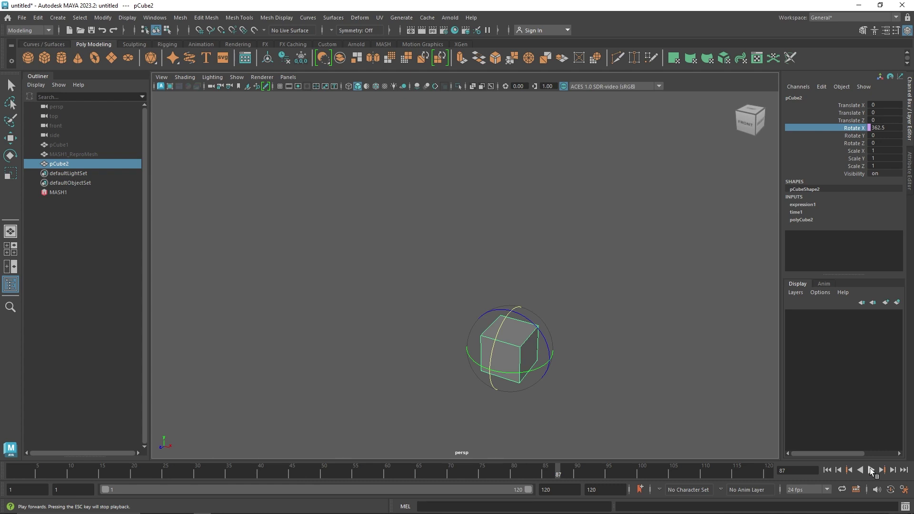
left_click(871, 471)
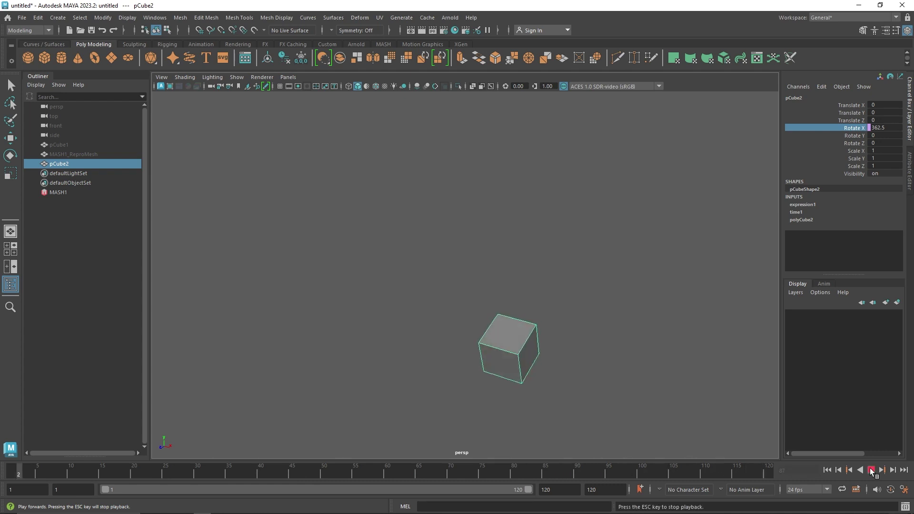
left_click(871, 470)
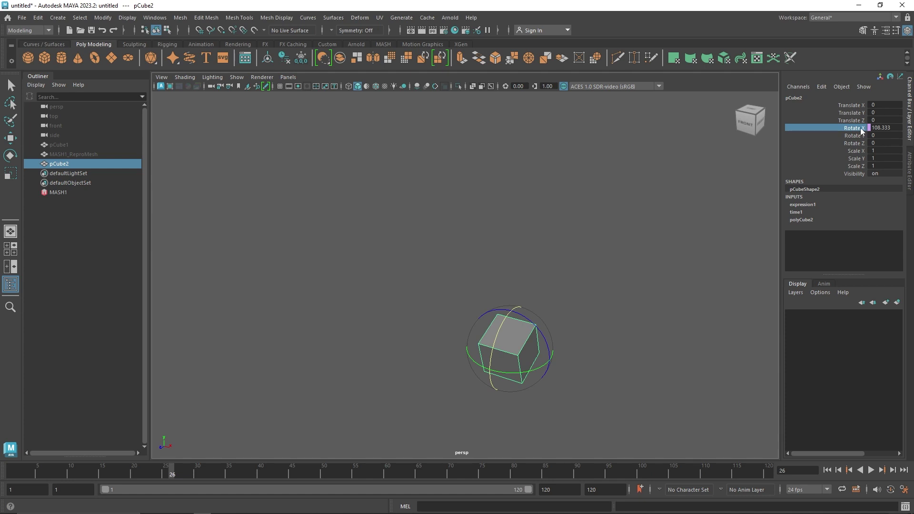
Change the Rotate X expression to "pCube2.rotateX = time*120;" and play the animation.
left_click(821, 87)
left_click(828, 250)
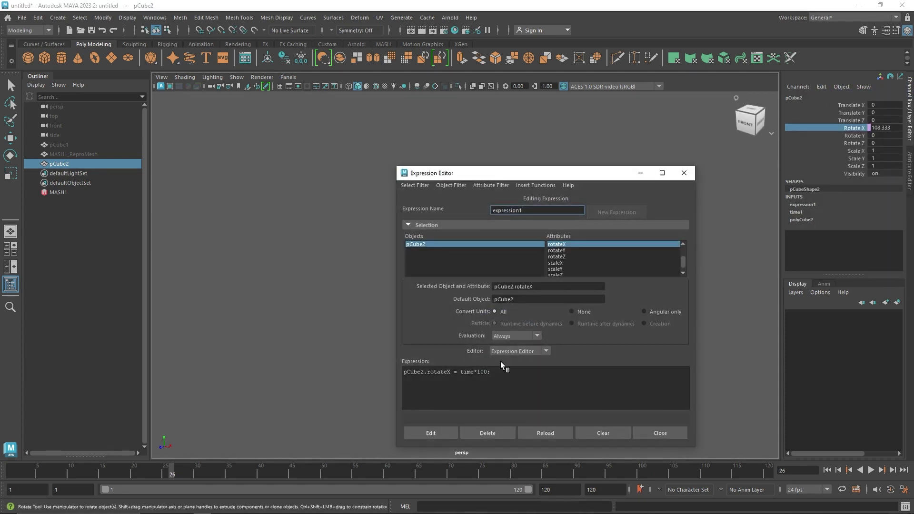
left_click(482, 372)
type("2")
left_click(443, 433)
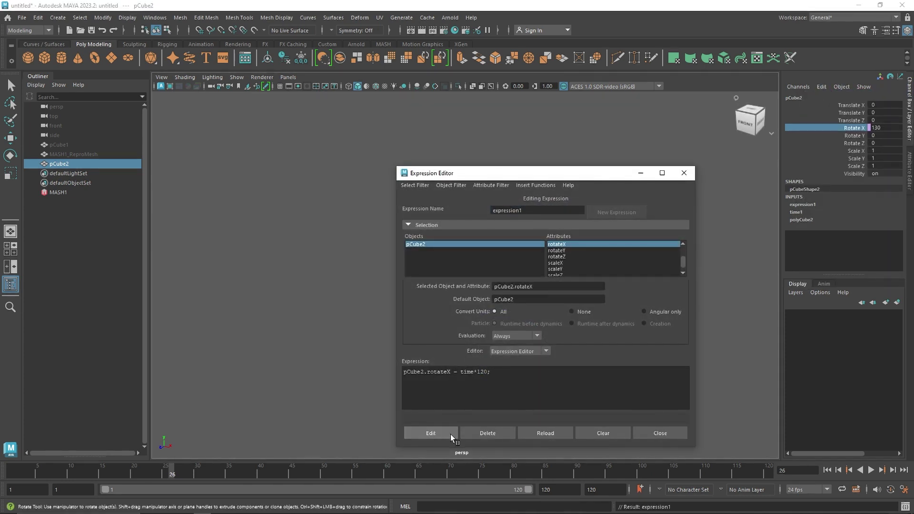
left_click(660, 433)
left_click(870, 470)
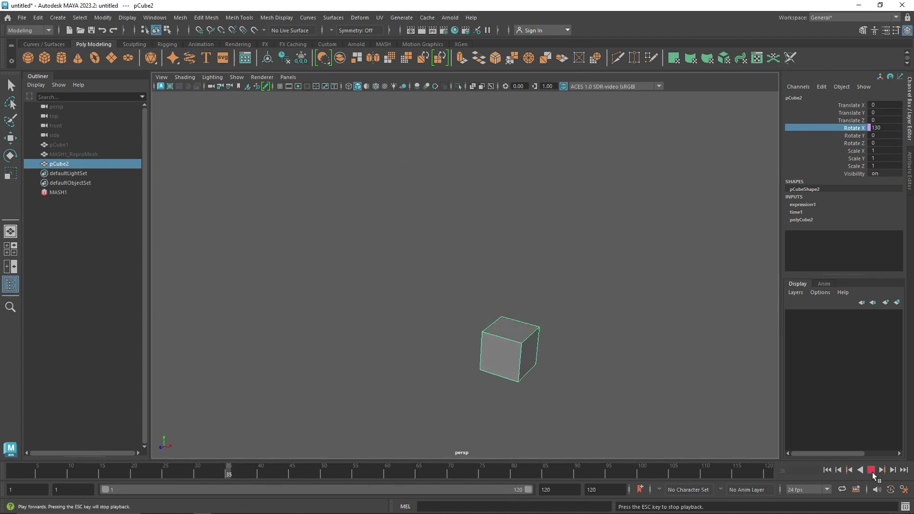
Stop the playback and unhide the MASH1_ReproMesh cube grid.
left_click(872, 472)
key("e")
left_click(74, 154)
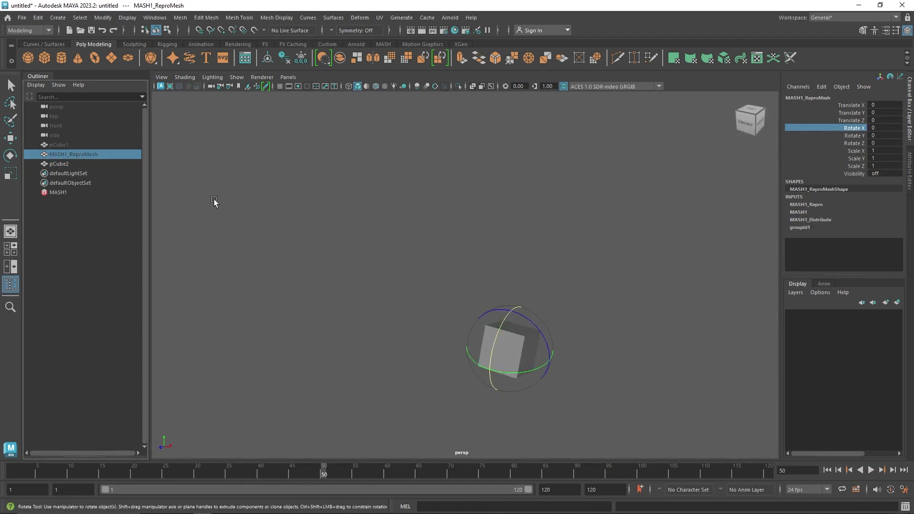
key("shift+h")
Add a Delay node to MASH1, set its mode to Follow the Leader and use pCube2 as the leader target.
left_click(58, 192)
key("q")
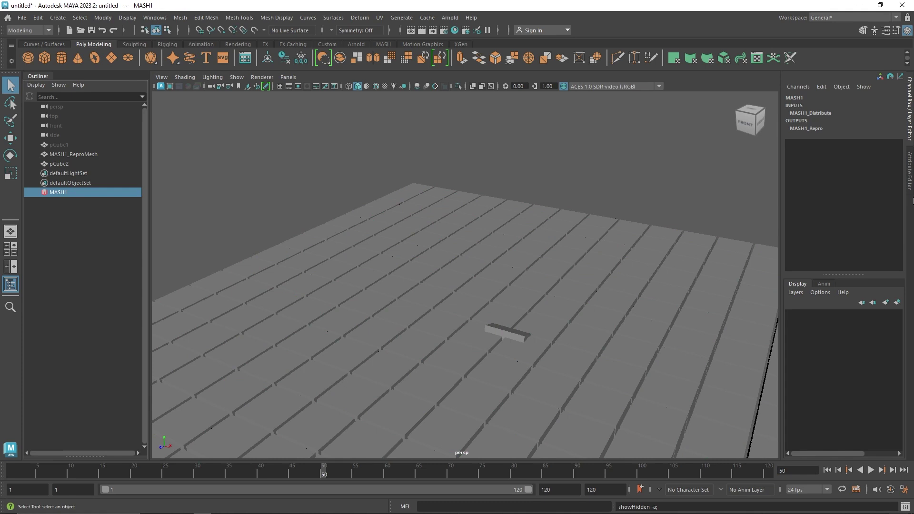
left_click(908, 184)
left_click(703, 97)
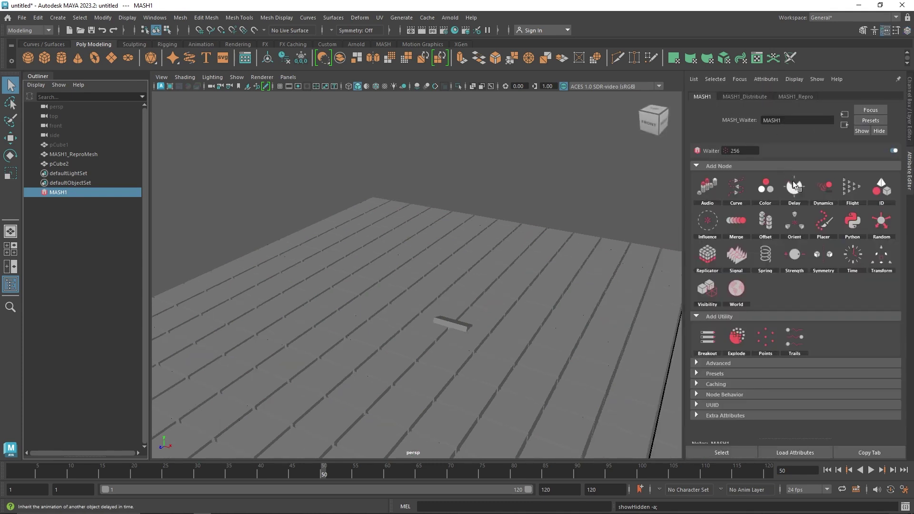
left_click(805, 187)
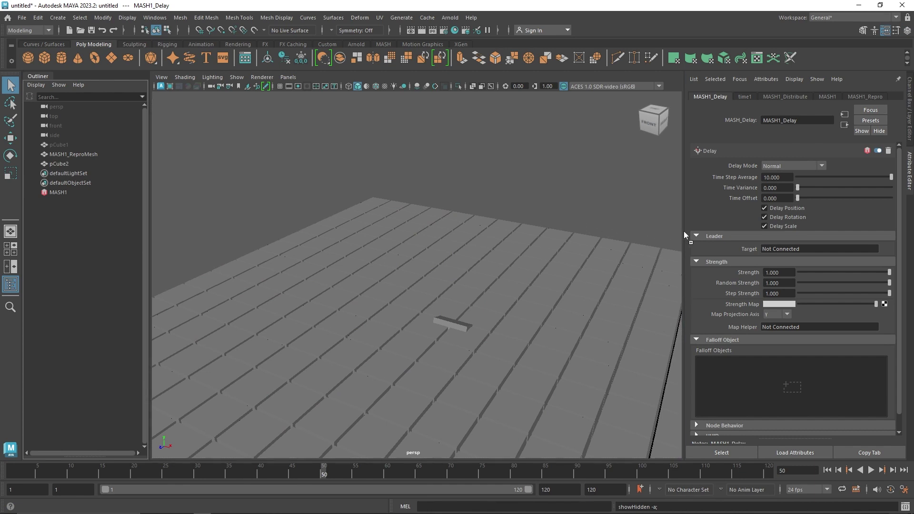
left_click_drag(771, 245, 773, 246)
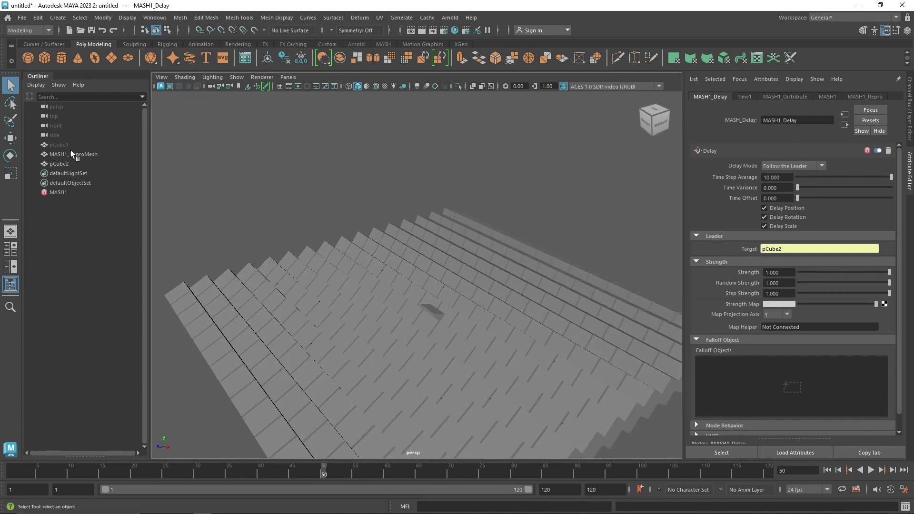
Hide pCube2, then play and stop the animation to check the delayed rotation across the grid.
left_click(70, 163)
scroll(526, 309, "down", 5)
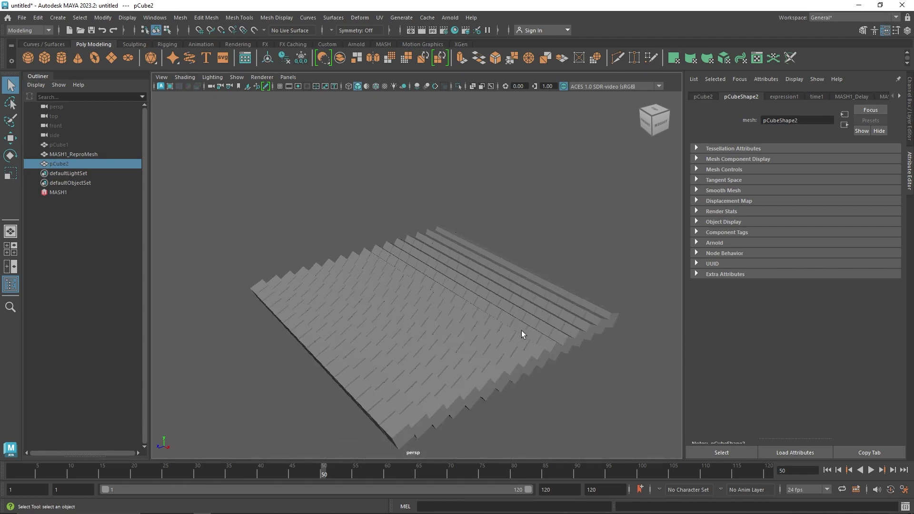
left_click(870, 470)
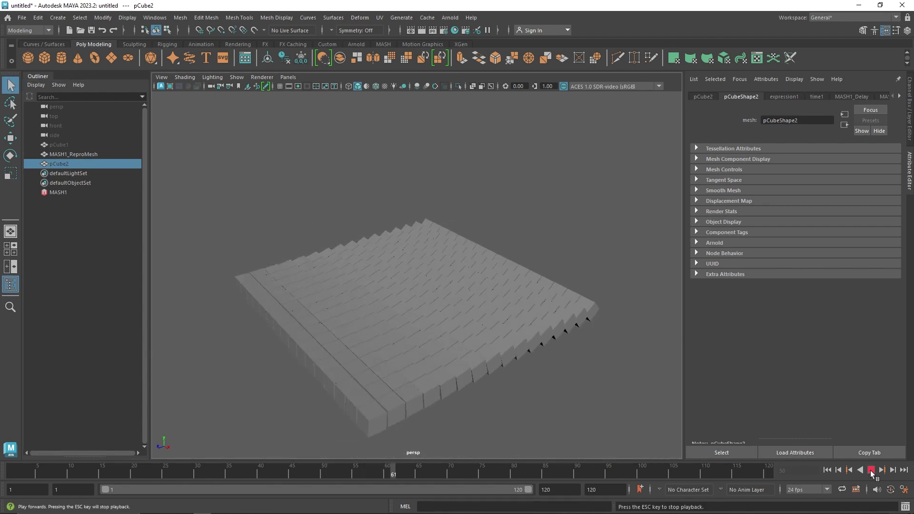
left_click(871, 470)
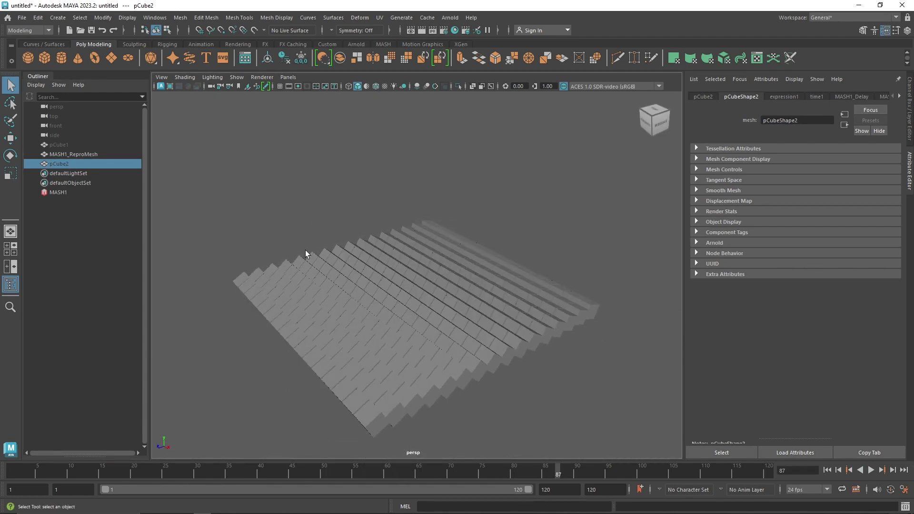
Set the MASH1_Delay node's Time Variance to about 3.59 and Time Offset to about 8.87.
left_click(72, 192)
left_click(754, 97)
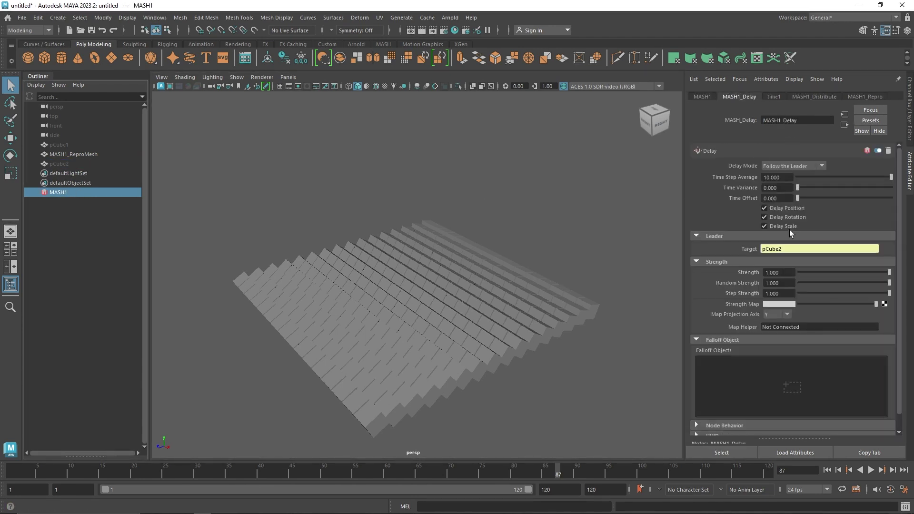
left_click_drag(797, 188, 821, 198)
left_click_drag(871, 202, 874, 208)
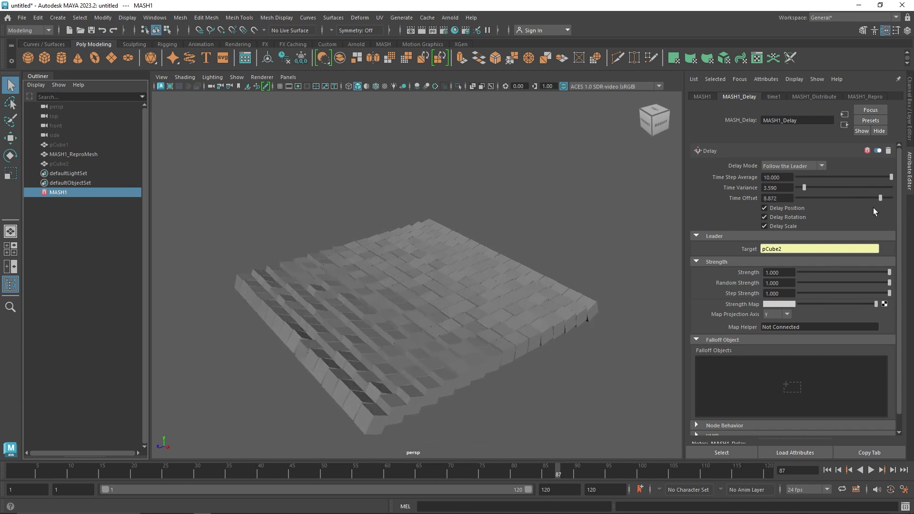
Scale the hidden leader cube pCube2, then play and stop the animation to check the grid's response.
left_click(79, 156)
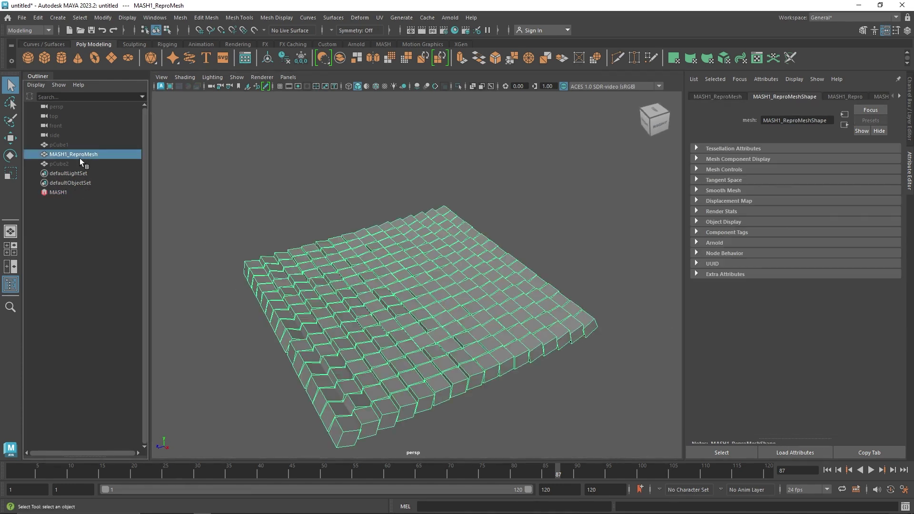
left_click(79, 163)
key("r")
left_click_drag(371, 298, 204, 293)
left_click(870, 470)
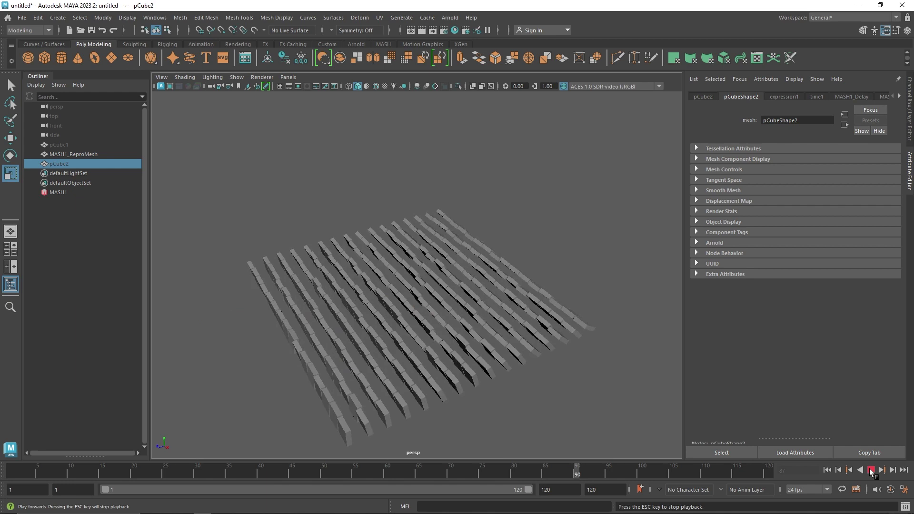
left_click(871, 469)
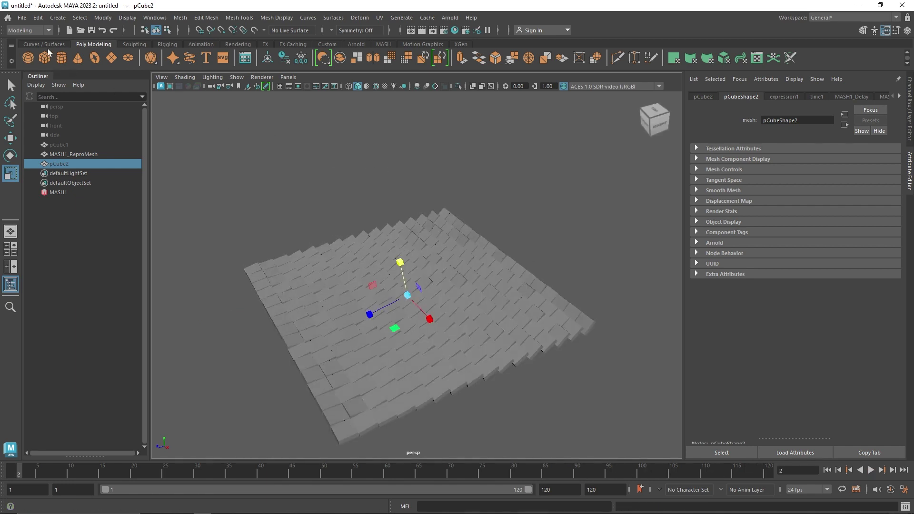
Start a new scene without saving the current one, and create and delete a test polygon sphere.
left_click(22, 18)
left_click(28, 35)
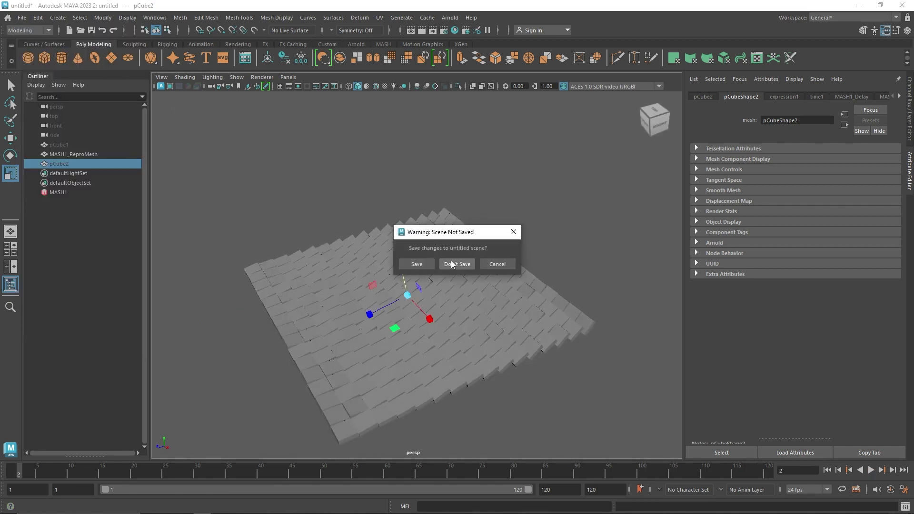
left_click(451, 262)
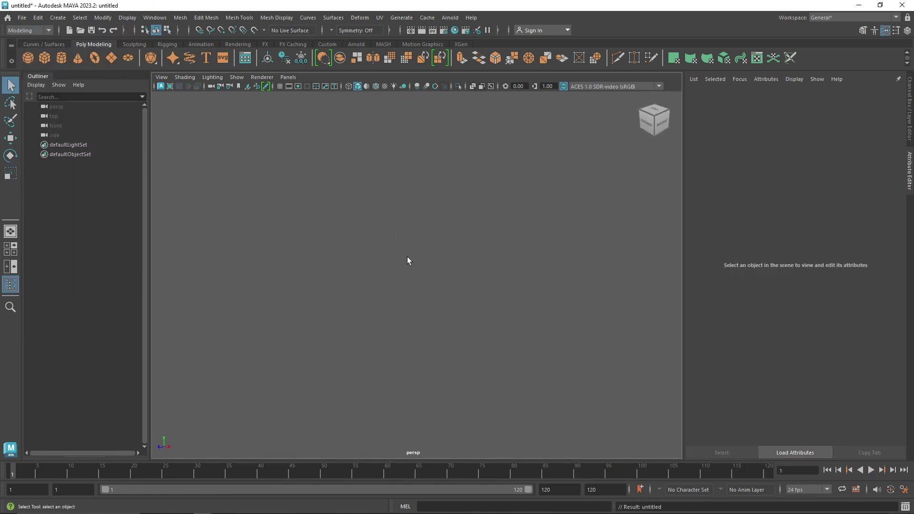
left_click(27, 58)
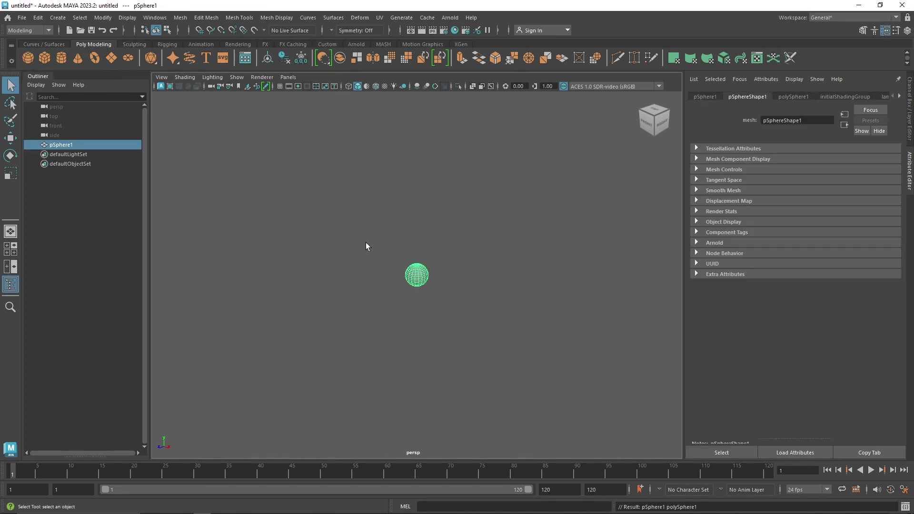
key("Delete")
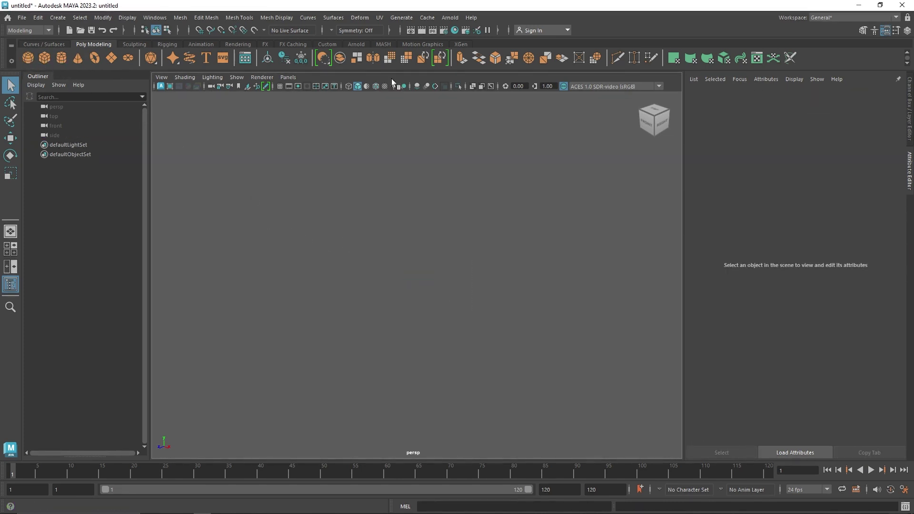
Create a default MASH network, set its distribution type to Radial and increase the number of points.
left_click(381, 43)
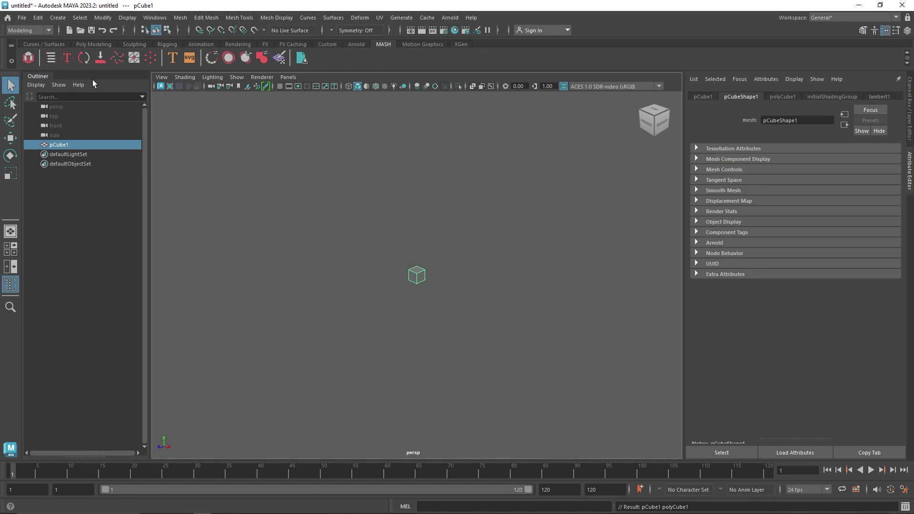
left_click(28, 58)
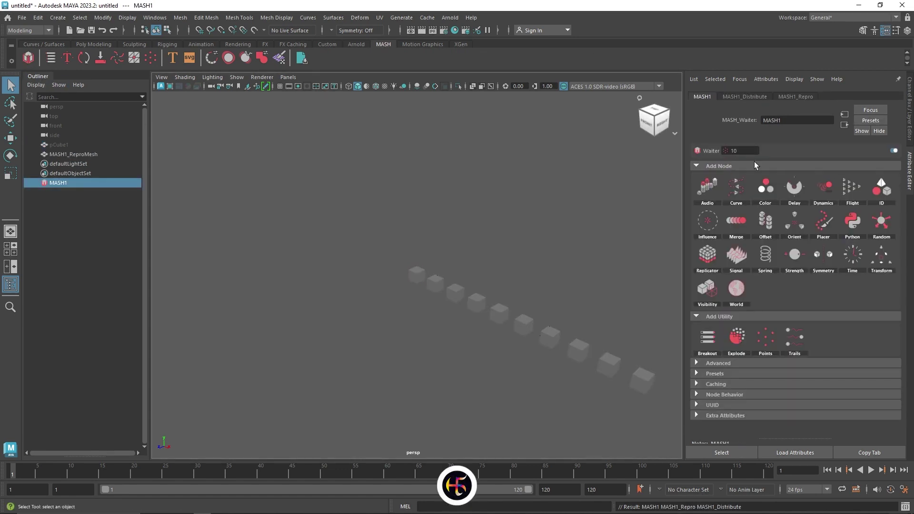
left_click(750, 96)
left_click(775, 177)
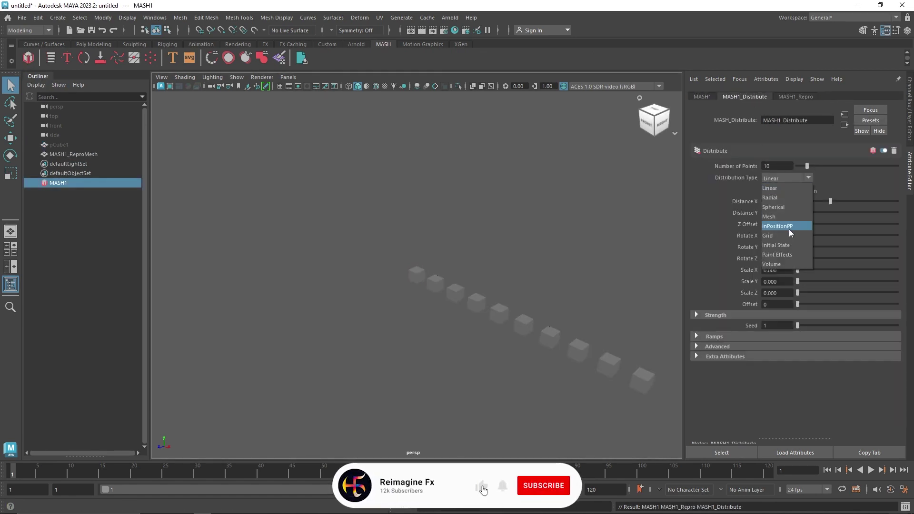
left_click(780, 197)
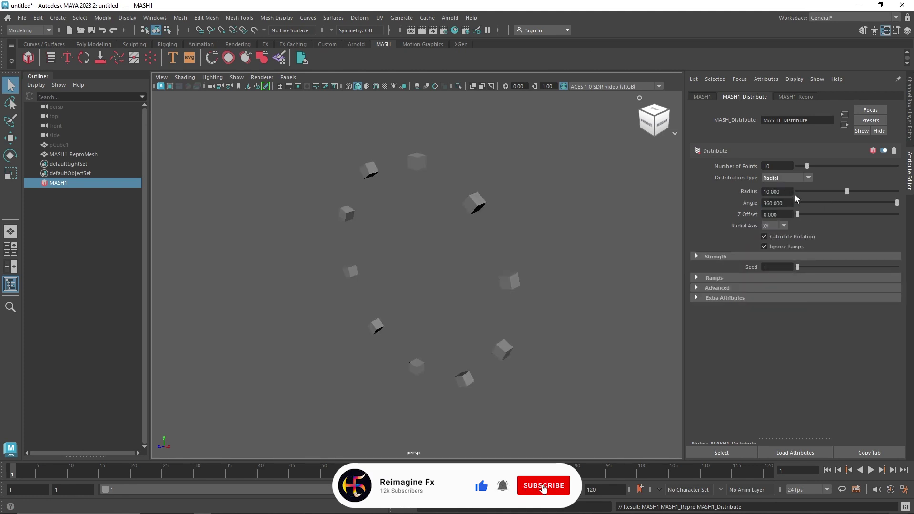
left_click_drag(807, 166, 840, 166)
Scale the source cube pCube1 into a flatter, wider block so the copies form a nearly continuous ring.
left_click(78, 153)
left_click(76, 144)
key("r")
left_click_drag(398, 294, 425, 279)
left_click_drag(416, 236, 416, 264)
right_click_drag(425, 281, 457, 290, "alt")
left_click_drag(458, 290, 463, 290, "alt")
Create a locator at the centre of the ring and show its transform channels.
left_click(99, 45)
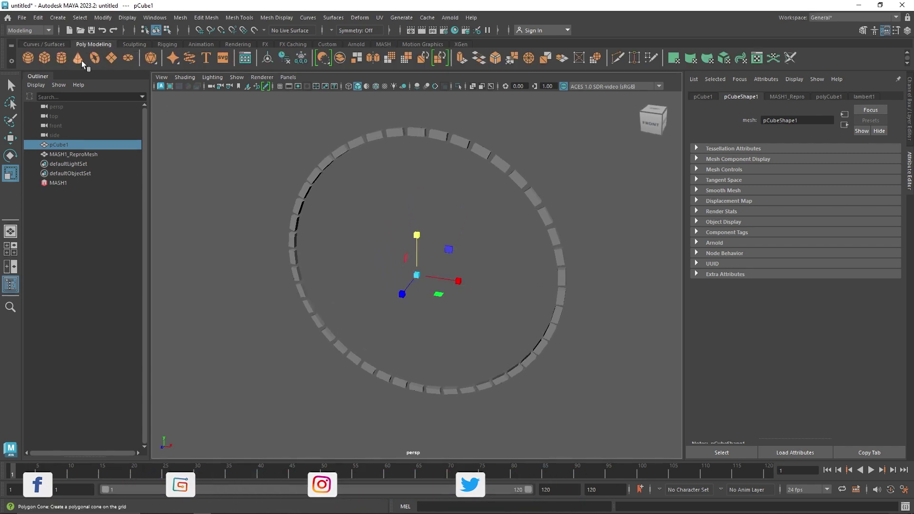
left_click(58, 18)
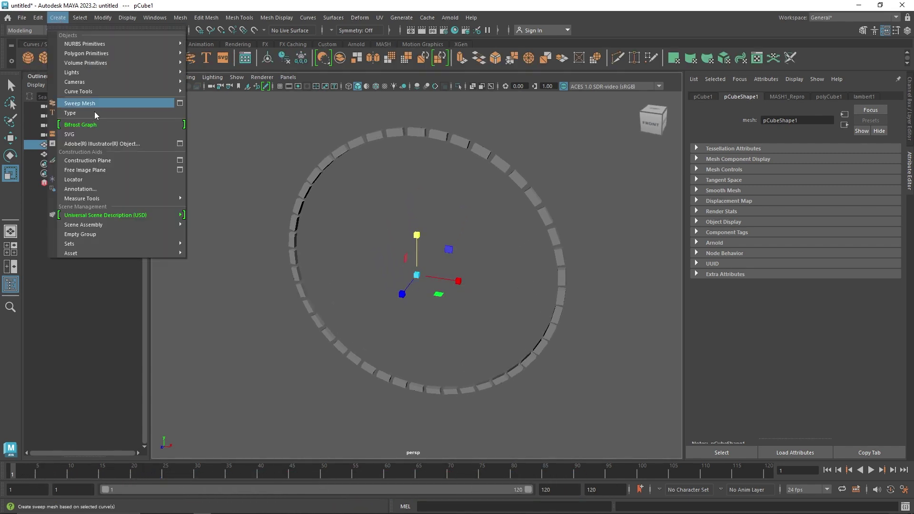
left_click(98, 179)
left_click_drag(419, 275, 460, 292)
left_click(462, 245)
left_click_drag(418, 257, 421, 285)
key("w")
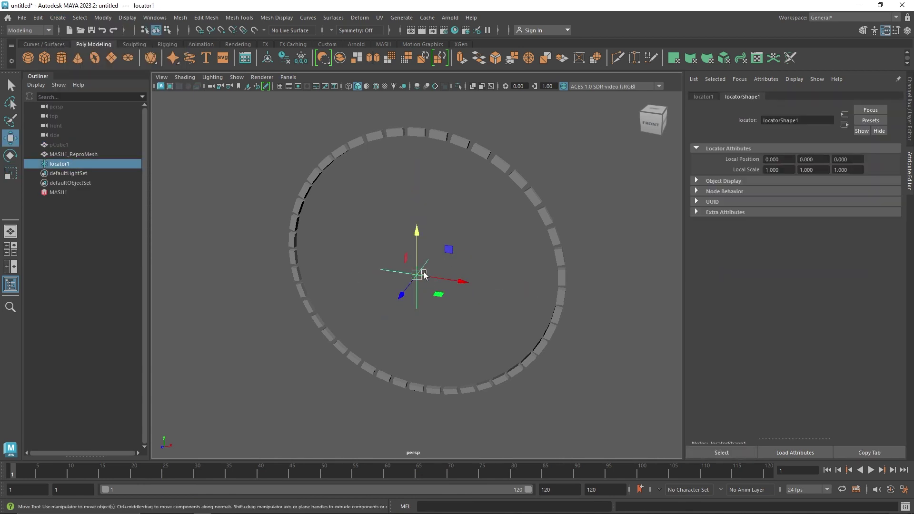
key("ctrl+a")
Try moving the locator along its Z axis and undo the move.
left_click_drag(494, 258, 465, 300, "alt")
key("Return")
key("ctrl+z")
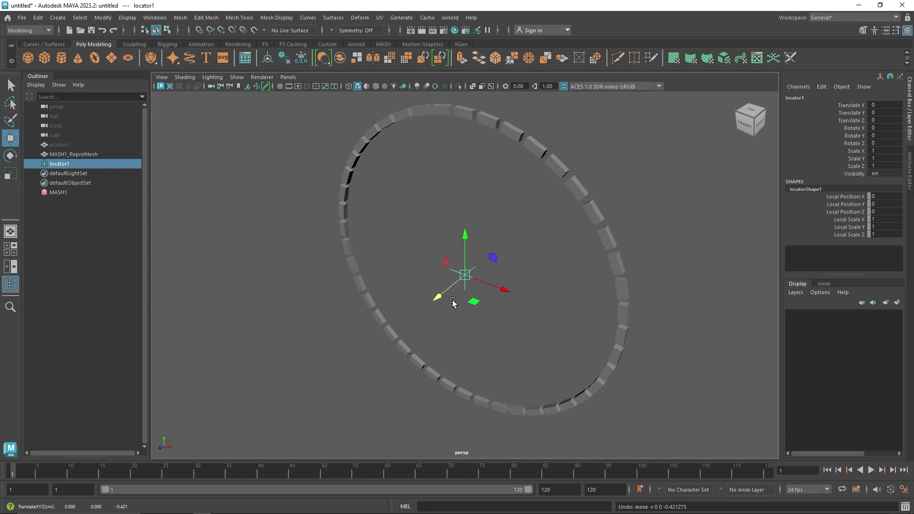
left_click(849, 113)
right_click(848, 116)
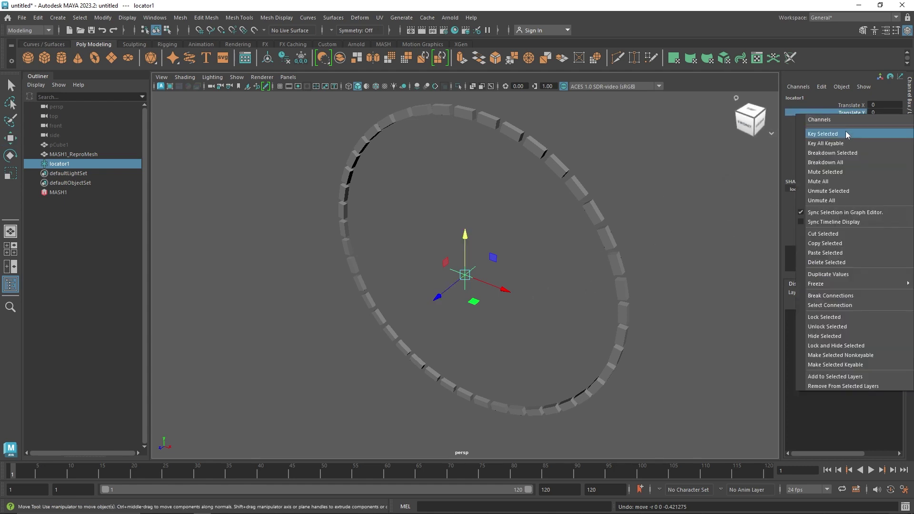
left_click(846, 134)
left_click_drag(160, 474, 198, 475)
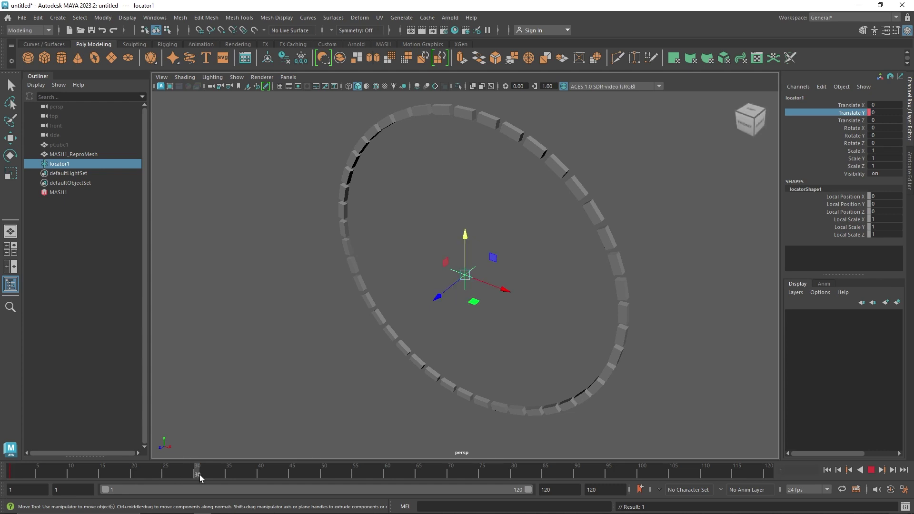
left_click_drag(445, 294, 445, 299)
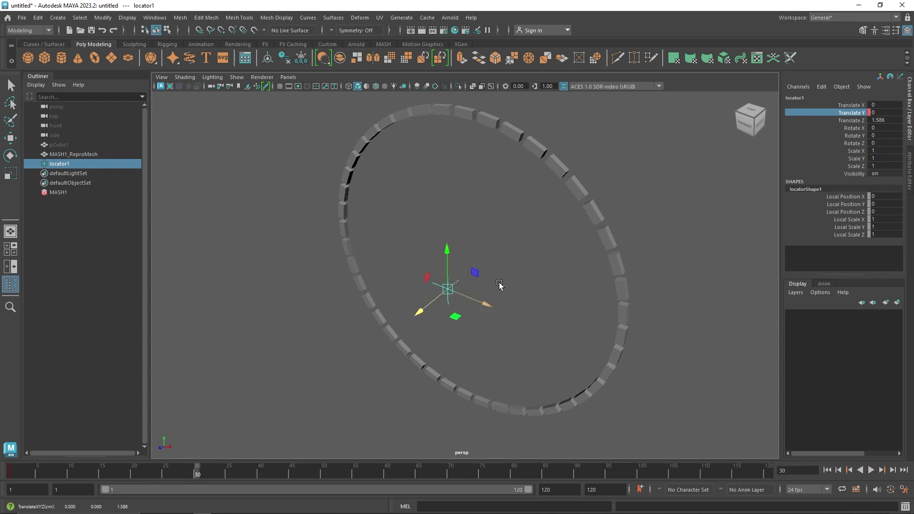
key("ctrl+z")
key("ctrl+z")
Key the locator's Translate Z at 0 on frame 1 and go to frame 30 for its second position.
left_click(856, 121)
right_click(857, 122)
left_click(850, 141)
left_click_drag(186, 469, 197, 471)
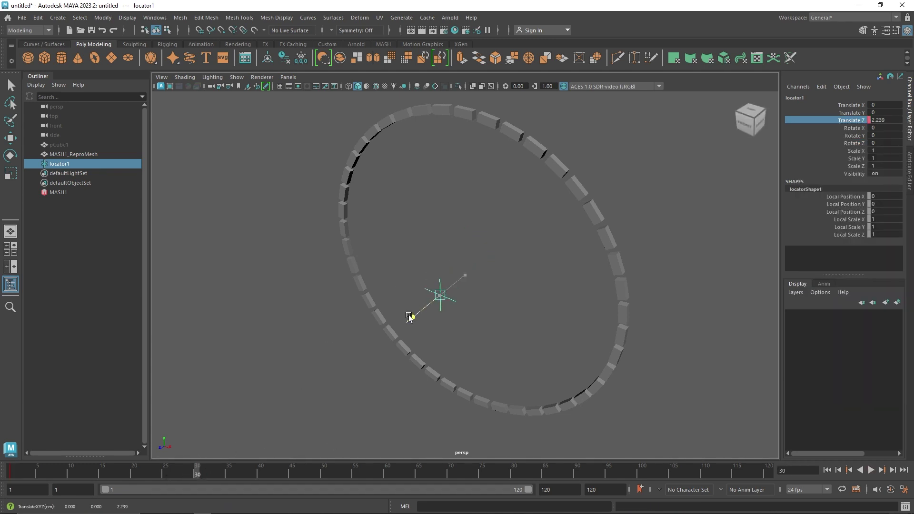
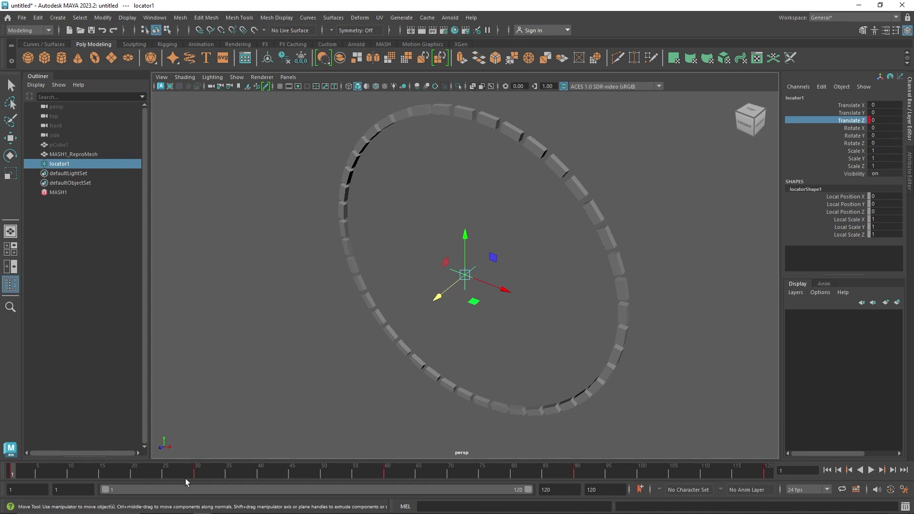
On frame 30, set the locator's Rotate X to -90 and key that channel.
left_click(200, 473)
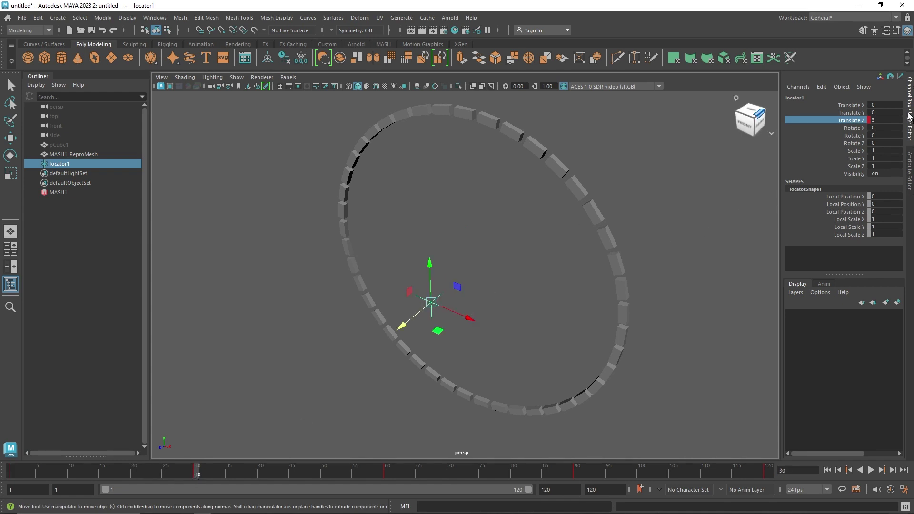
key("e")
left_click_drag(414, 291, 430, 277)
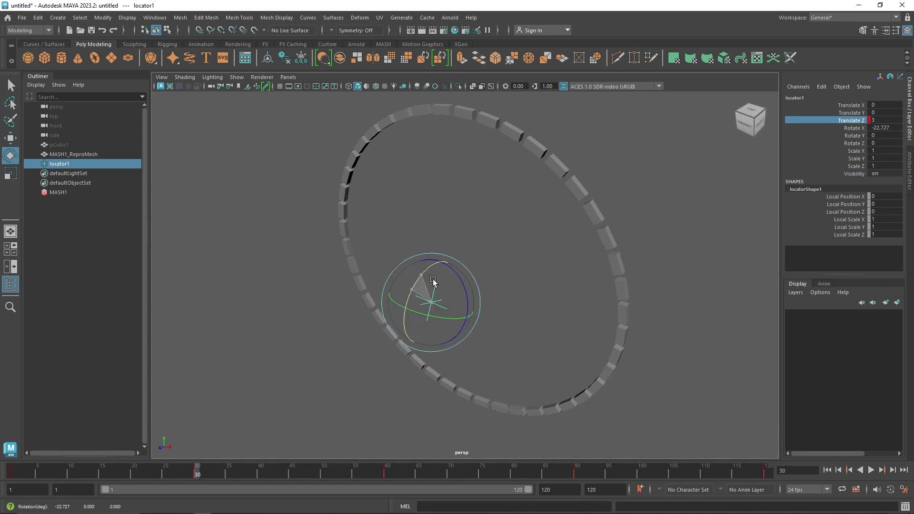
left_click(880, 127)
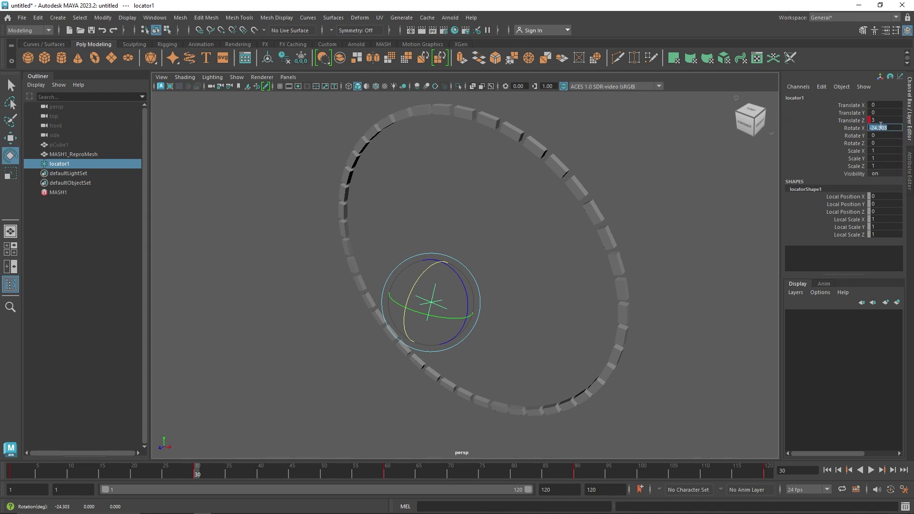
key("Return")
right_click(852, 127)
left_click(852, 148)
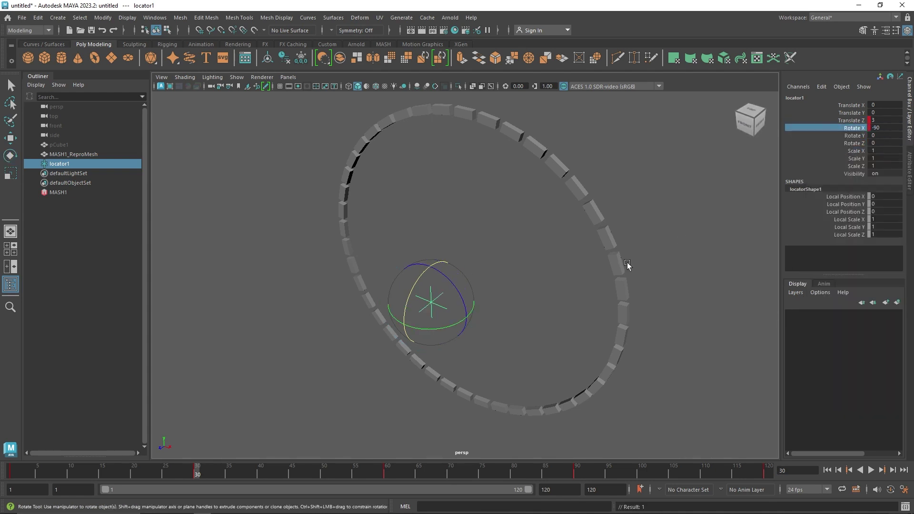
Return to frame 1, reset the locator's Rotate X to 0 and key it.
left_click_drag(202, 473, 10, 473)
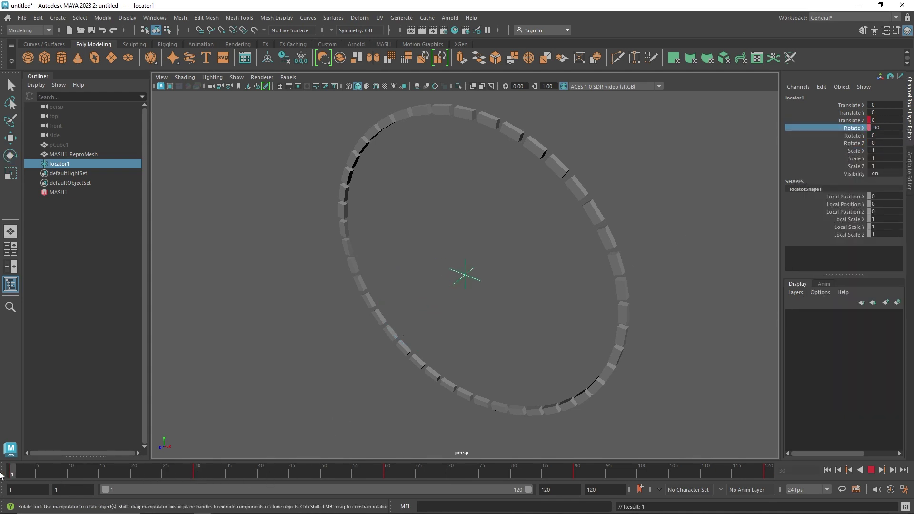
left_click(883, 129)
type("0")
key("Return")
right_click(862, 129)
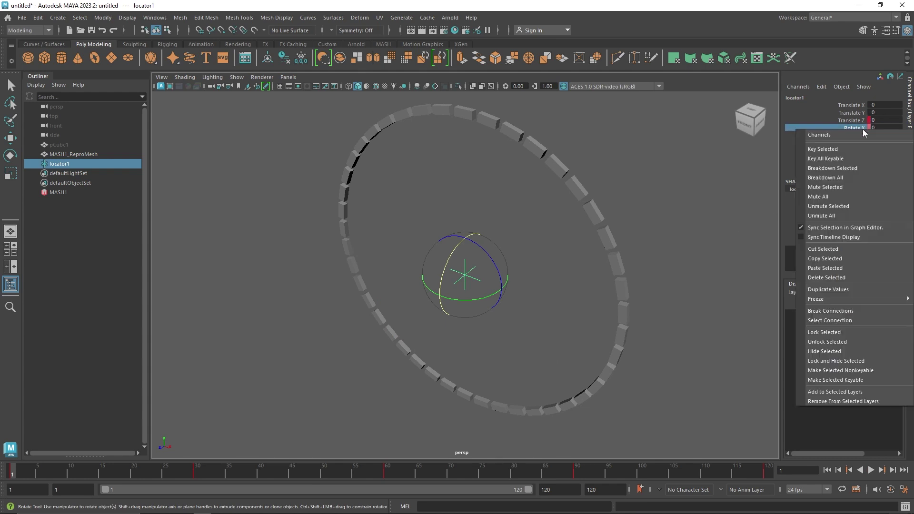
left_click(858, 148)
Go to frame 60 and key the locator's Rotate X at 0.
left_click(386, 475)
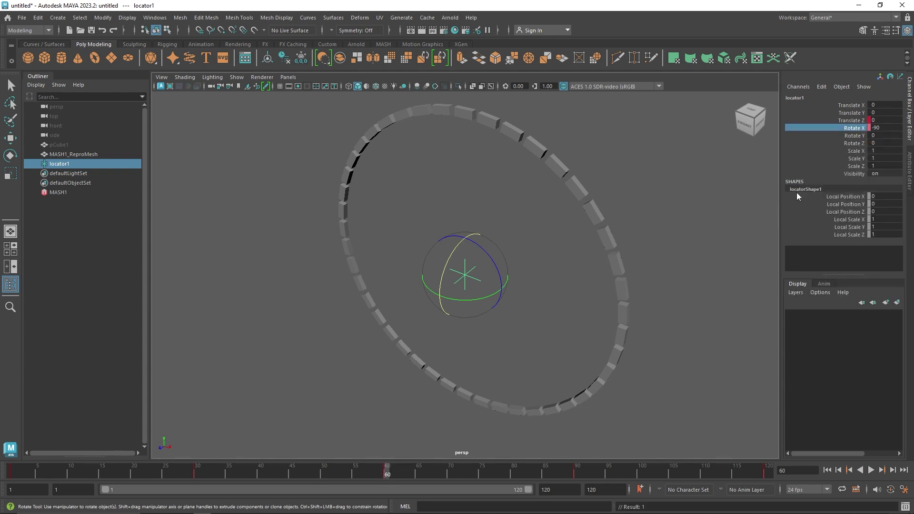
left_click(878, 128)
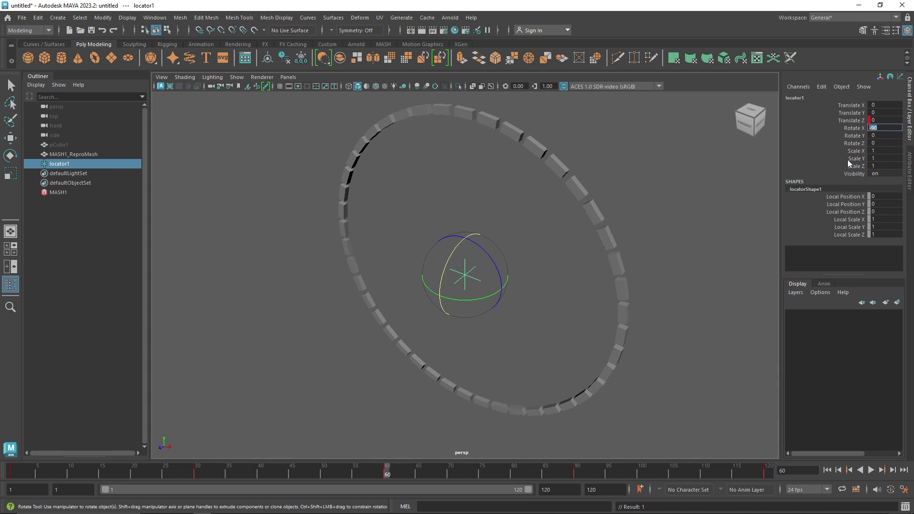
type("0")
key("Return")
right_click(856, 127)
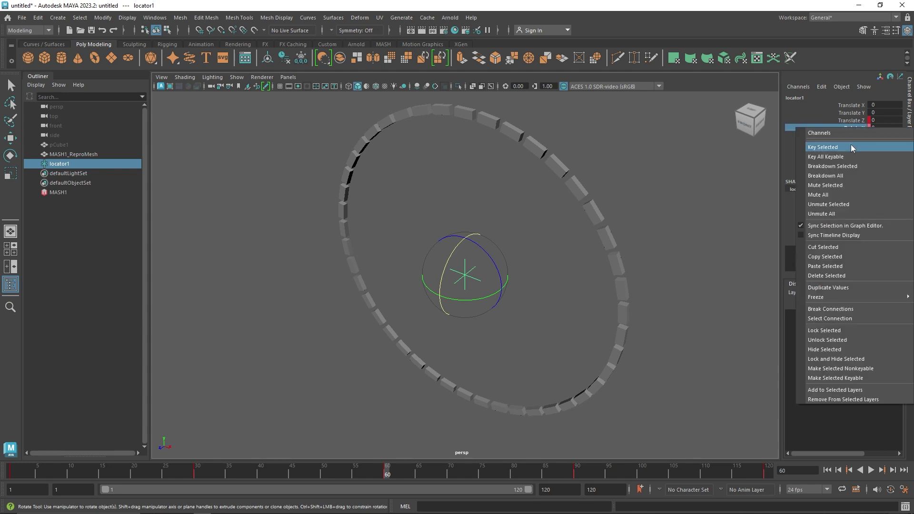
left_click(852, 148)
Go to frame 90 and key the locator's Rotate X at 90.
left_click(576, 473)
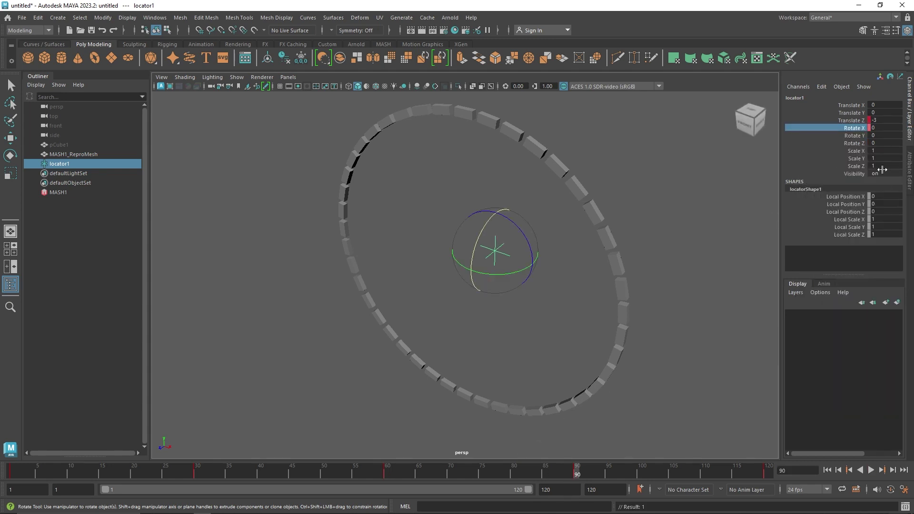
left_click(883, 129)
key("Return")
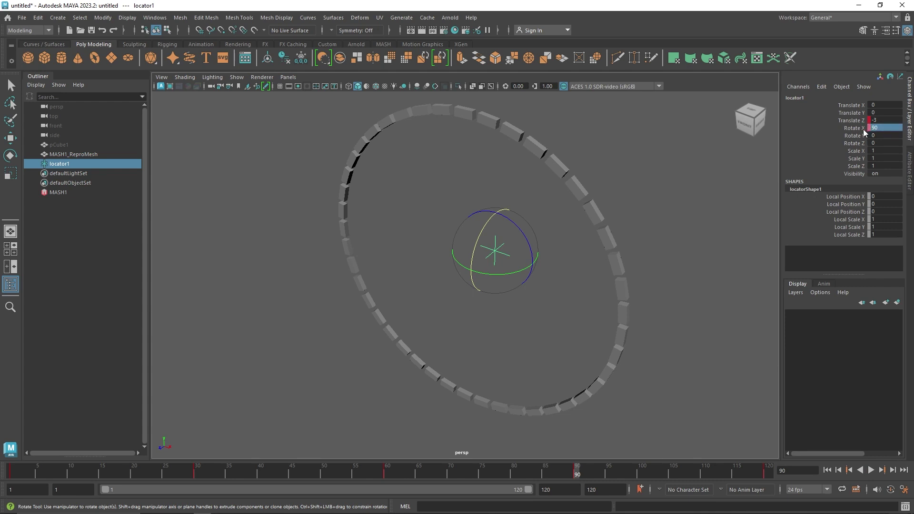
right_click(857, 127)
left_click(852, 149)
Go to frame 120 and key the locator's Rotate X at 0.
left_click(769, 472)
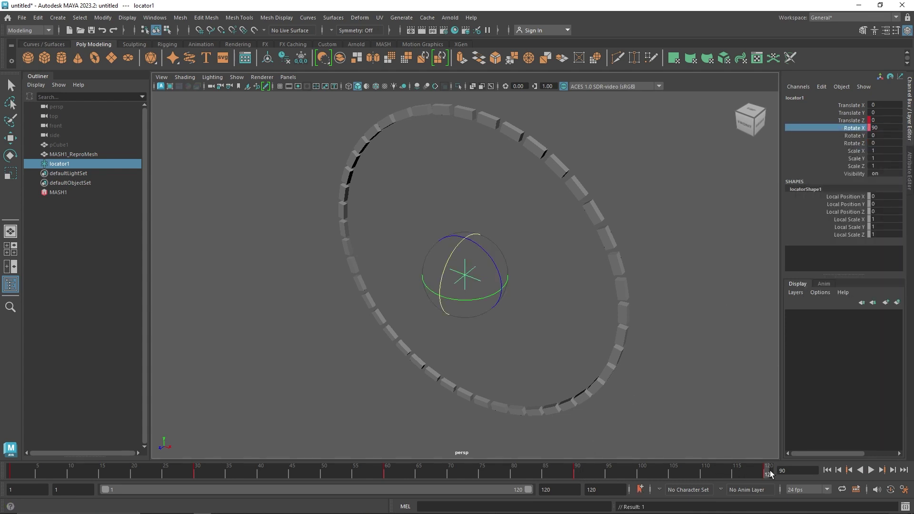
left_click(882, 128)
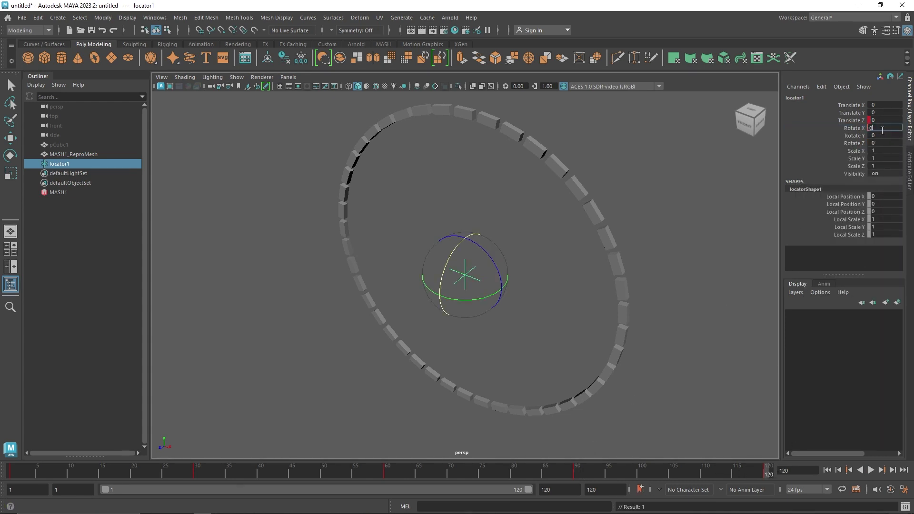
key("Return")
right_click(858, 128)
left_click(854, 151)
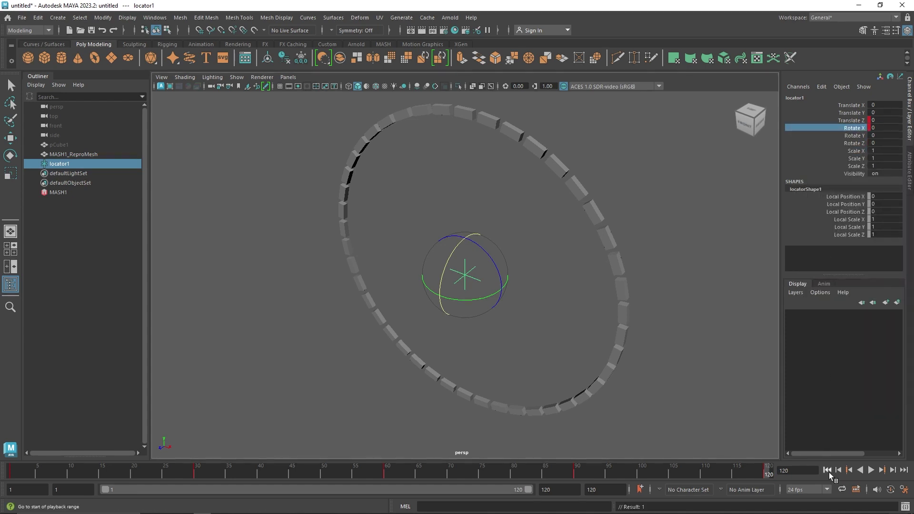
Play the locator's animation from the start and scrub through the remaining frames to check its movement and rotation.
left_click(828, 471)
left_click(871, 470)
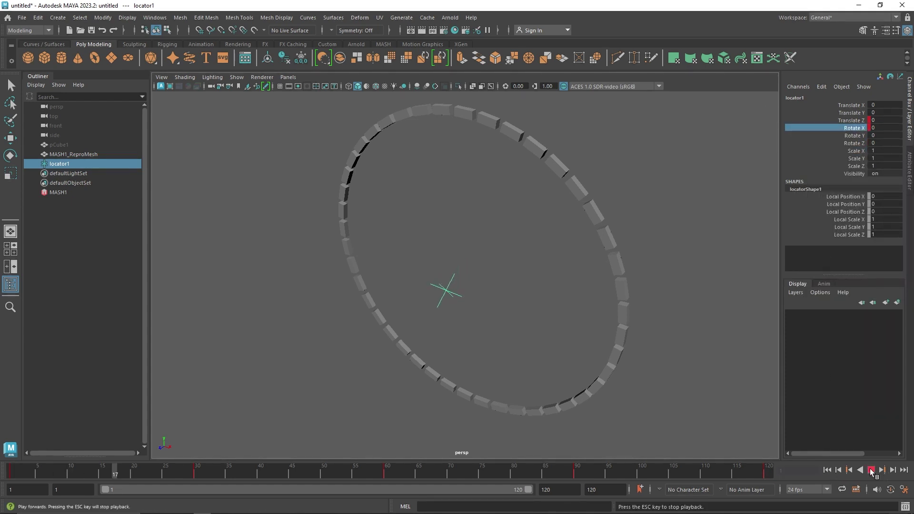
left_click(871, 470)
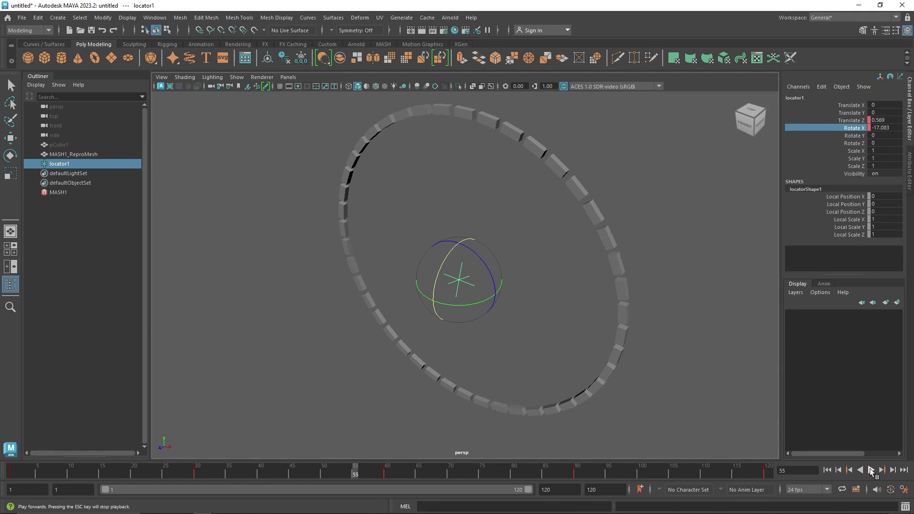
mouse_move(355, 473)
left_mouse_down()
mouse_move(187, 475)
mouse_move(641, 476)
left_mouse_up()
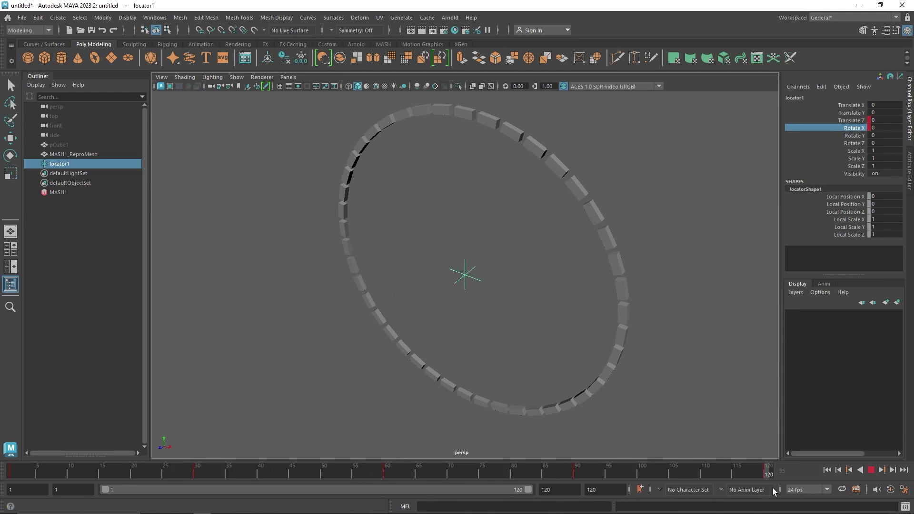
Add a Delay node to the MASH1 network and connect locator1 as its Leader target.
left_click(72, 192)
left_click(909, 176)
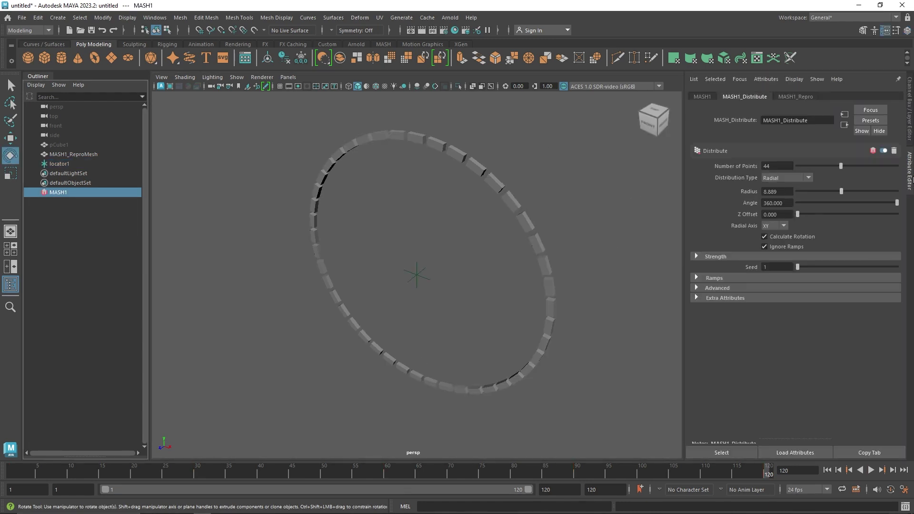
left_click(702, 96)
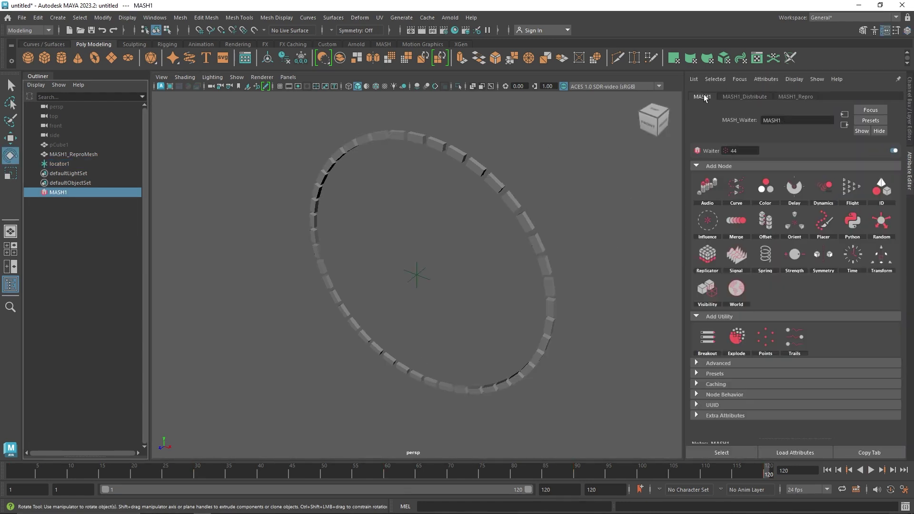
left_click(794, 188)
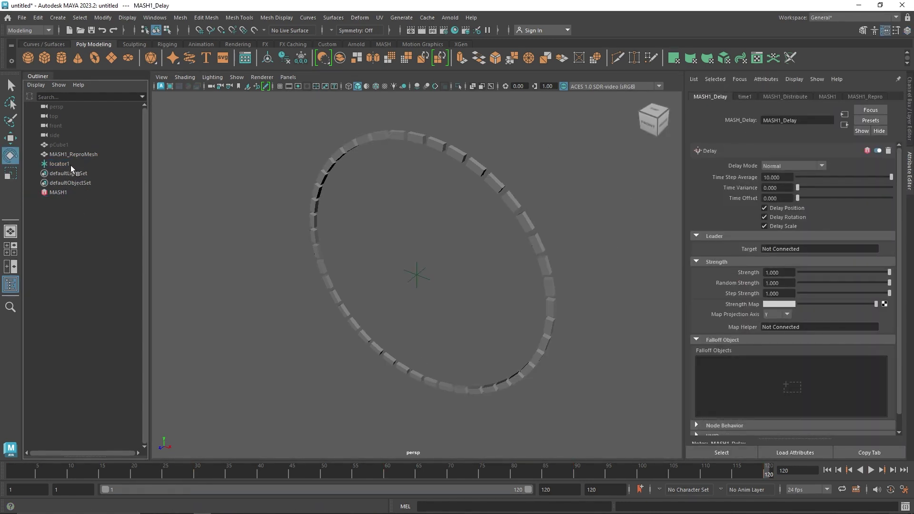
middle_click_drag(754, 245, 761, 248)
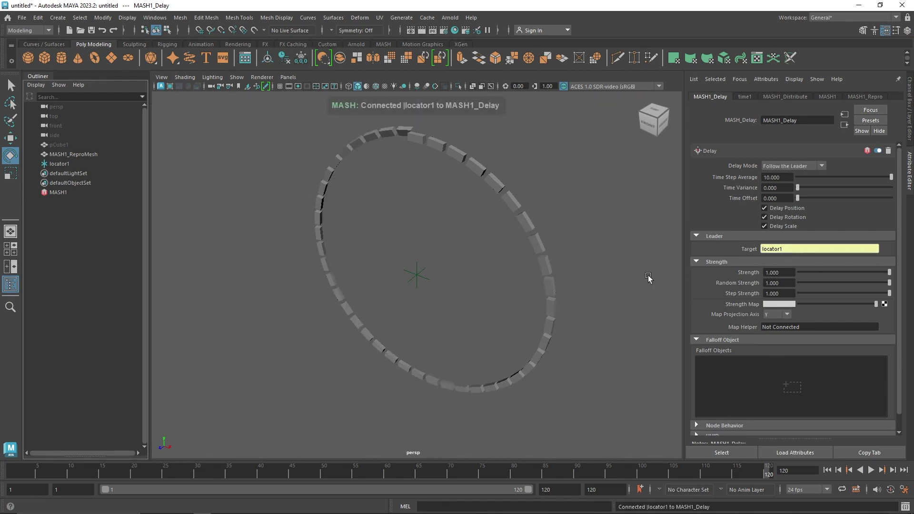
During playback, raise the Delay node's Time Variance to 50 and test its Time Offset and Strength, leaving them at 0 and 1.
left_click(871, 470)
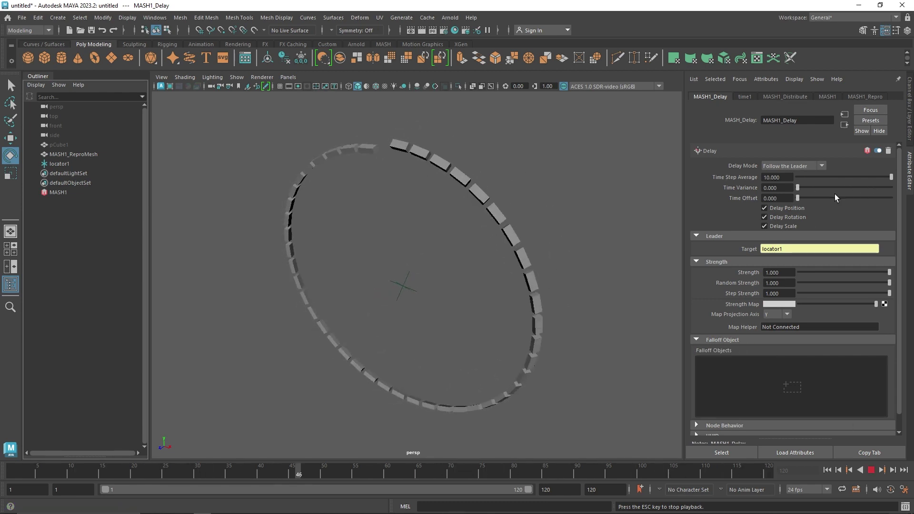
left_click_drag(820, 187, 912, 188)
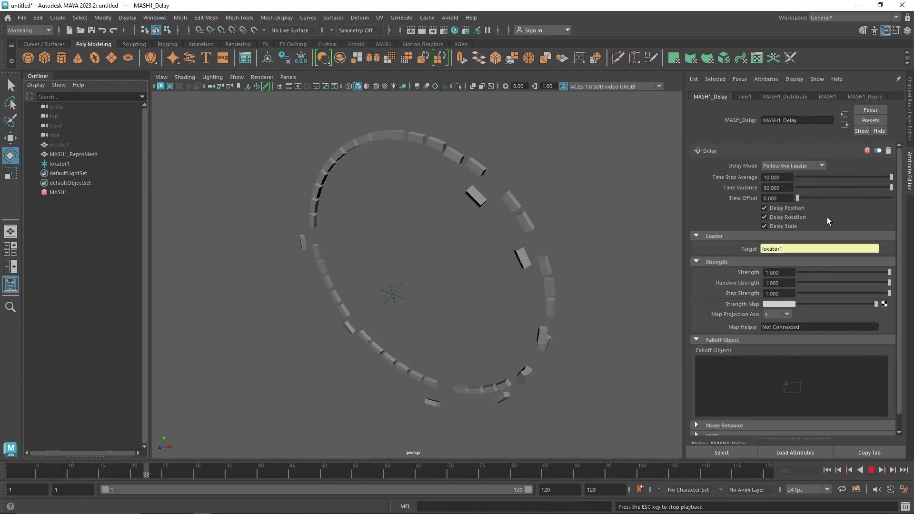
left_click_drag(801, 199, 772, 201)
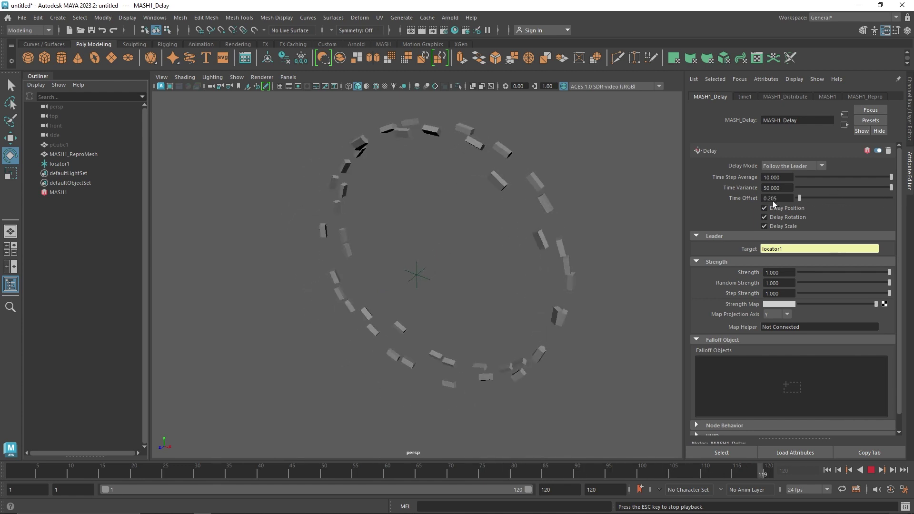
left_click_drag(818, 276, 890, 272)
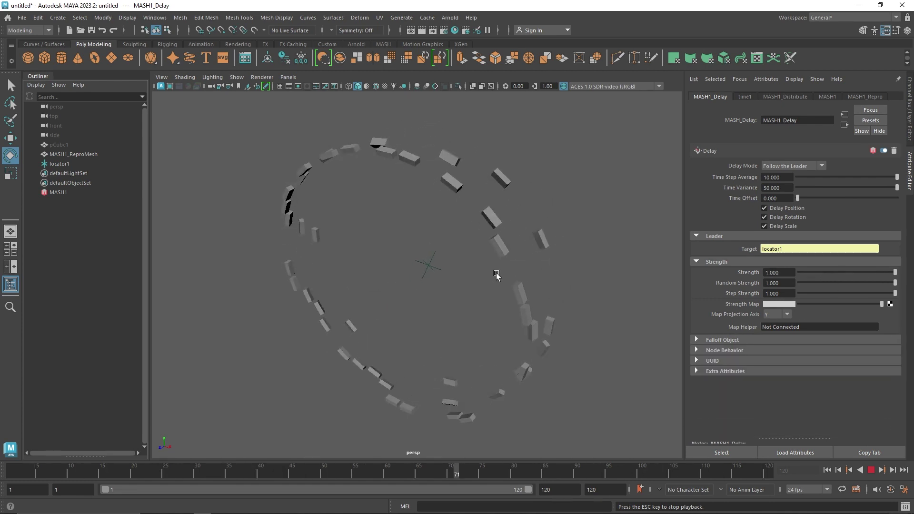
left_click(870, 469)
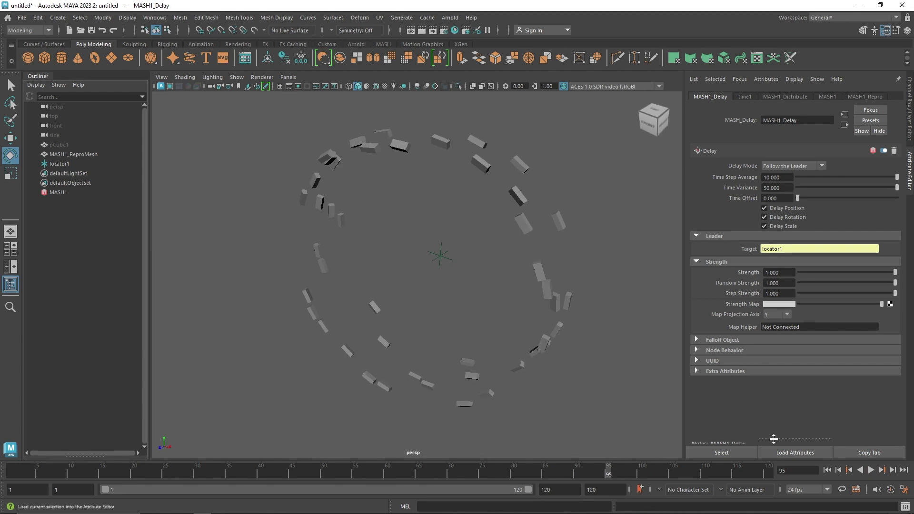
Show locator1's transform channels and key its Scale X, Y and Z at 1 on frame 1.
left_click(59, 163)
left_click_drag(184, 472, 21, 469)
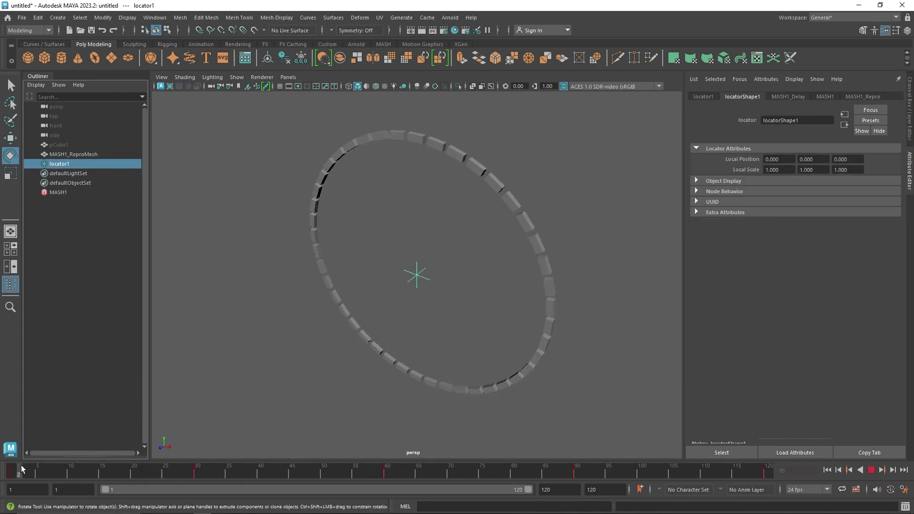
key("alt+v")
left_click(909, 91)
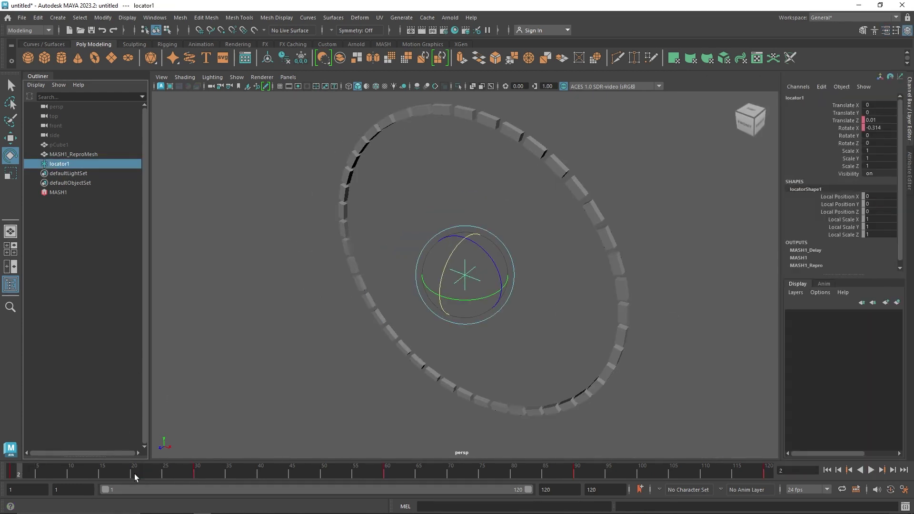
left_click(827, 470)
left_click_drag(853, 151, 852, 166)
right_click(850, 158)
left_click(833, 174)
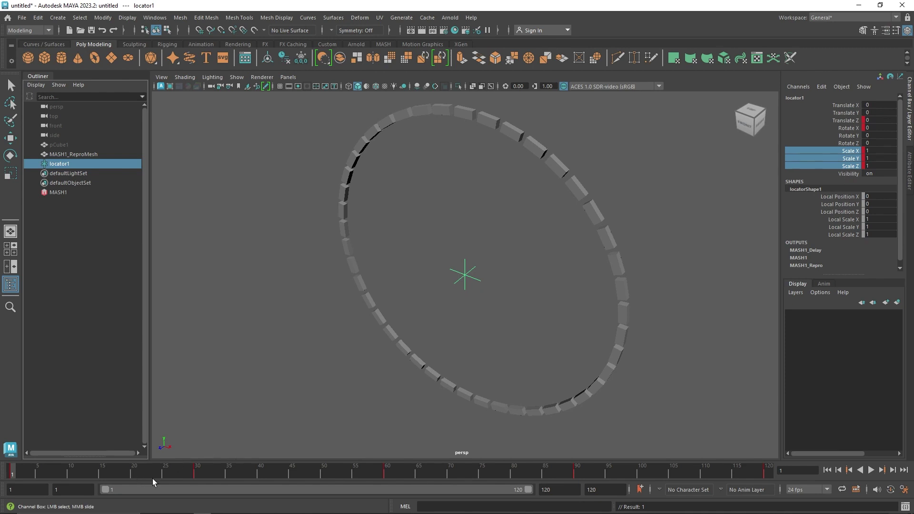
On frame 30, set the locator's Scale X, Y and Z to 2 and key them.
left_click(197, 474)
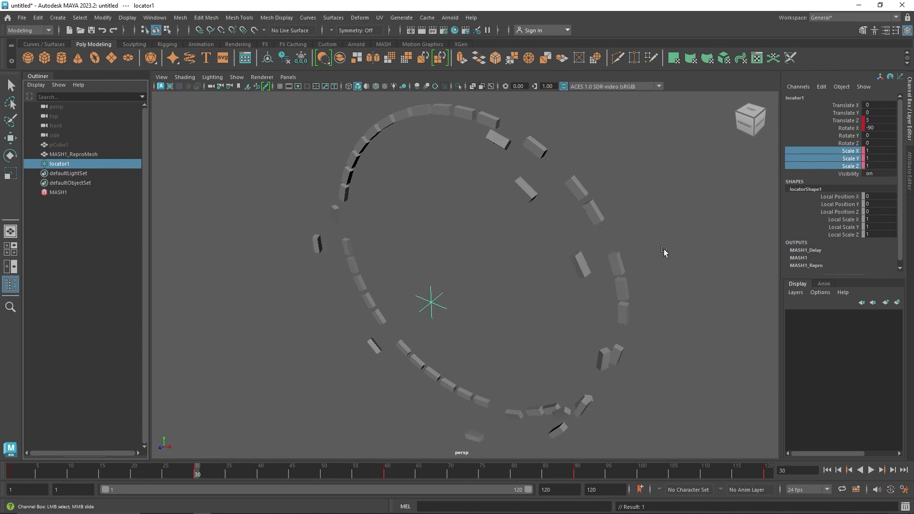
middle_click_drag(877, 155, 889, 155)
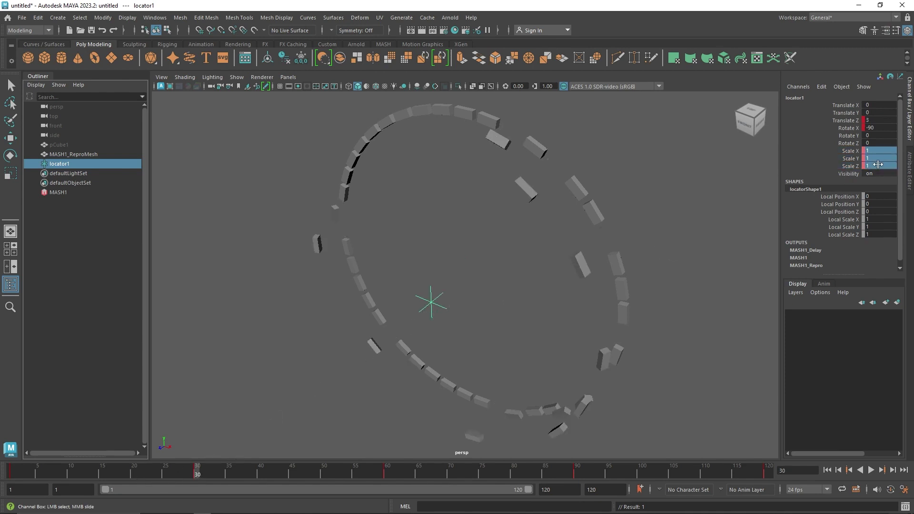
right_click(852, 164)
left_click(848, 179)
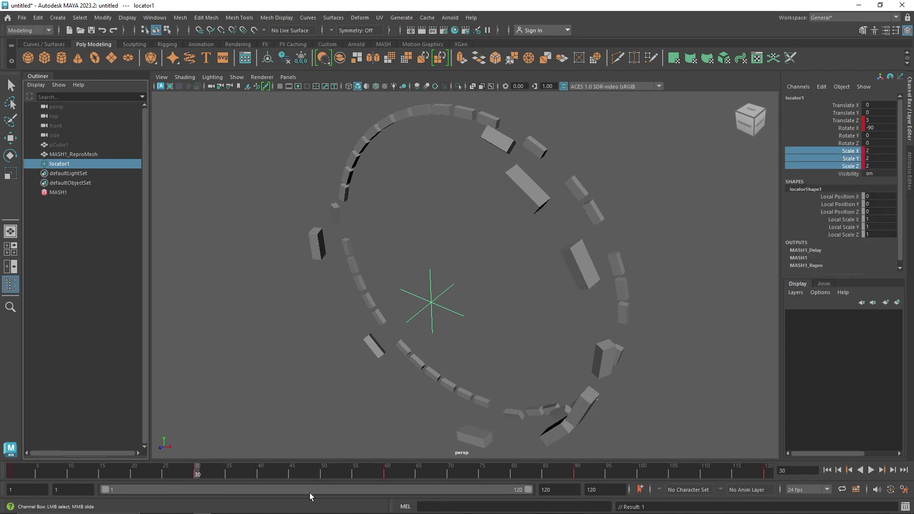
On frame 60, set the locator's Scale X, Y and Z back to 1 and key them.
left_click_drag(379, 476, 387, 476)
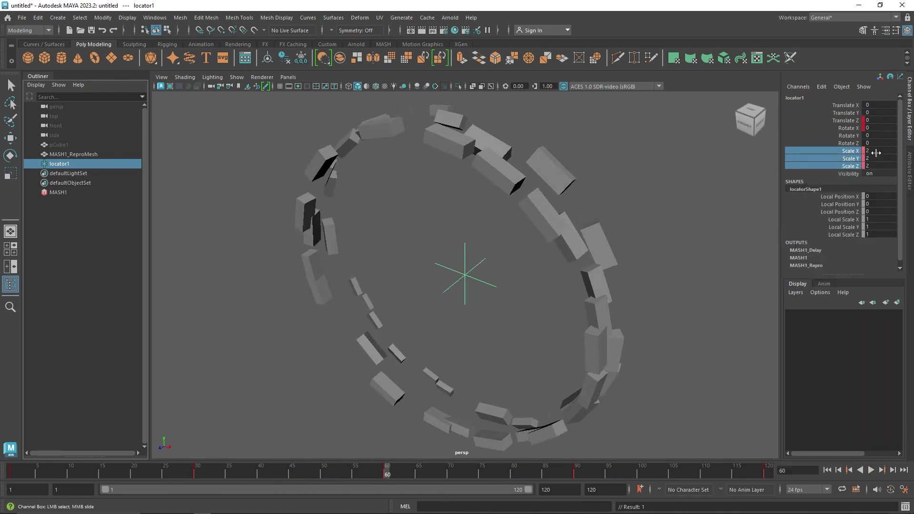
left_click_drag(875, 153, 877, 162)
key("Return")
right_click(860, 155)
left_click(847, 174)
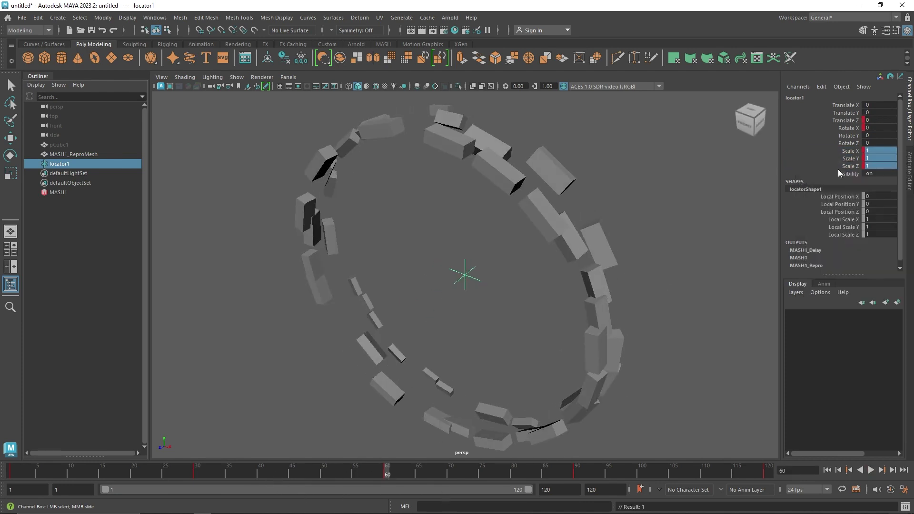
On frame 90, set the locator's Scale X, Y and Z to 2 and key them.
left_click(576, 474)
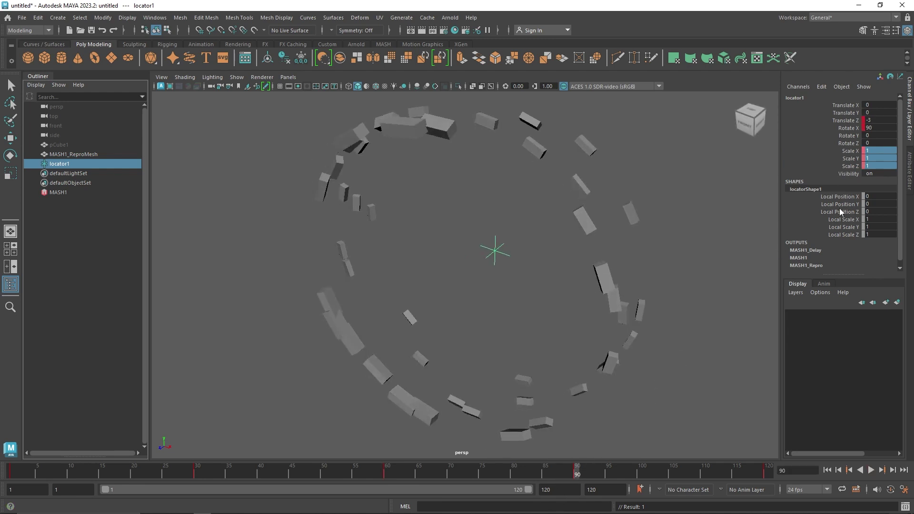
type("2")
key("Return")
left_click(858, 165)
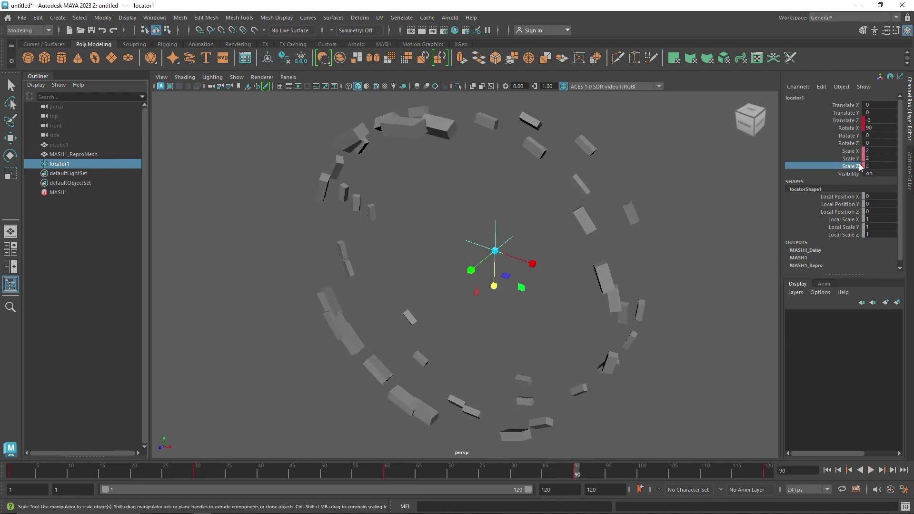
left_click_drag(853, 151, 853, 166)
left_click(850, 167)
right_click(854, 158)
left_click(849, 176)
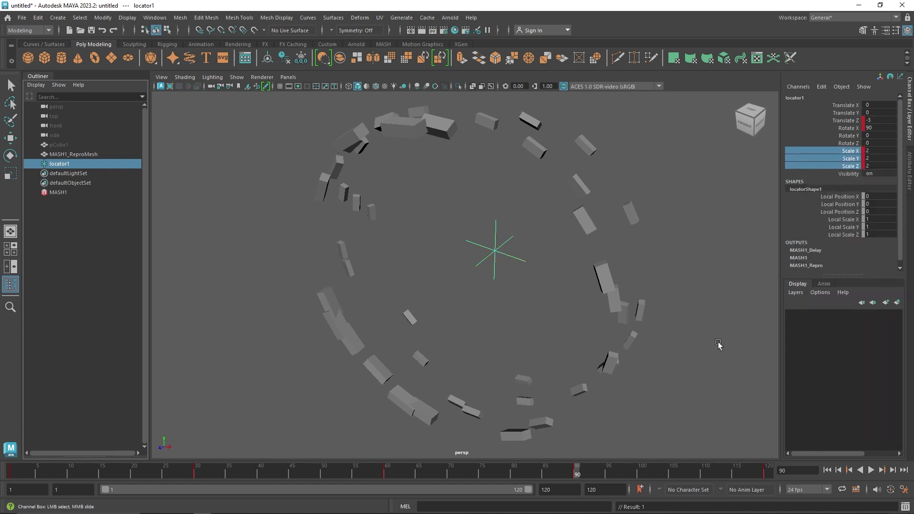
On frame 120, set the locator's Scale X, Y and Z back to 1 and key them.
left_click_drag(679, 474, 771, 473)
left_click_drag(869, 150, 852, 164)
type("1")
key("Return")
right_click(852, 173)
left_click(852, 175)
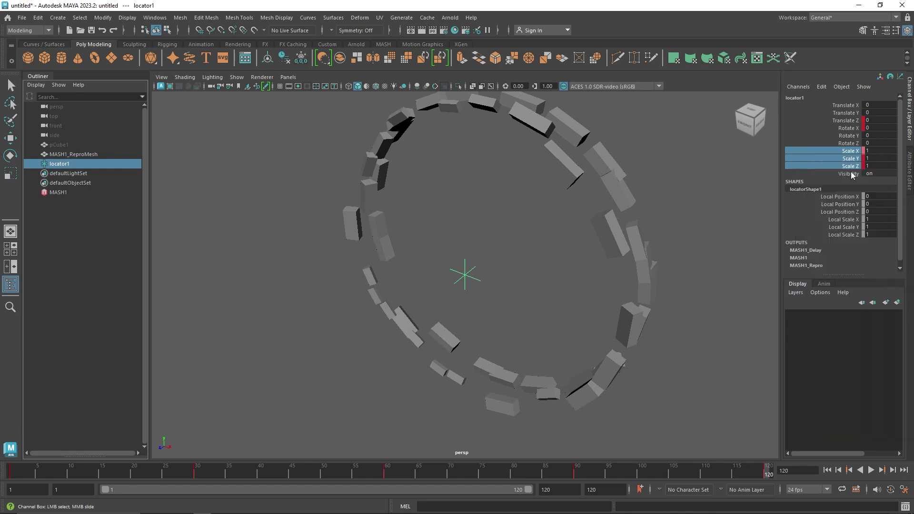
Play back the animation to examine how the cubes follow the locator's scaling, and stop the playback.
left_click(871, 470)
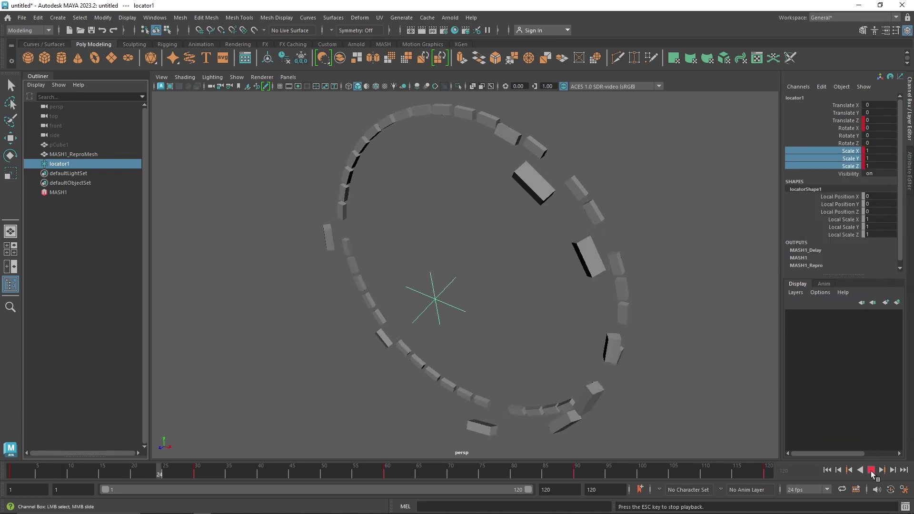
left_click_drag(479, 280, 448, 269, "alt")
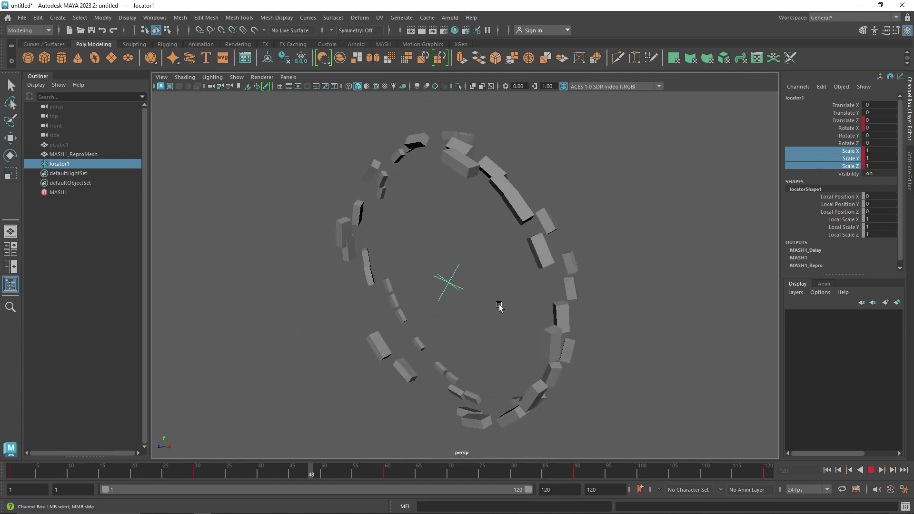
key("Escape")
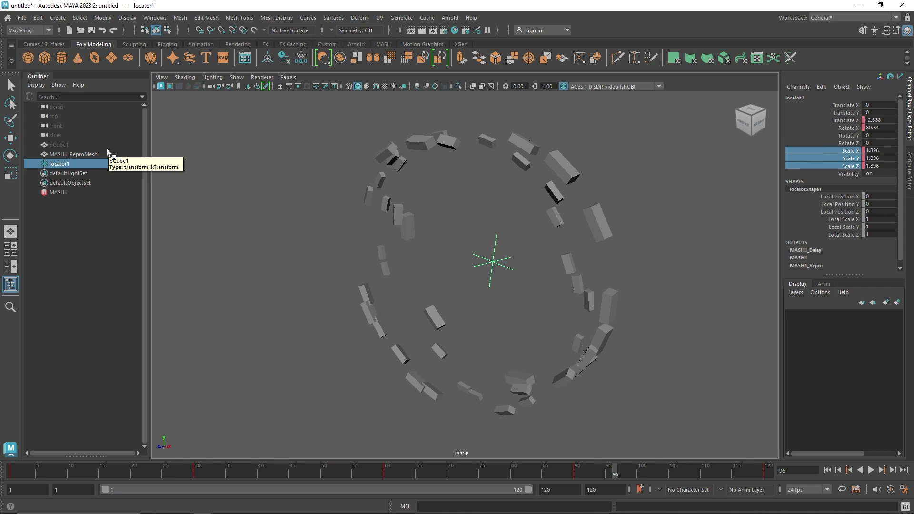
Clear the scene by deleting MASH1_ReproMesh, locator1 and pCube1.
left_click(93, 153)
key("Delete")
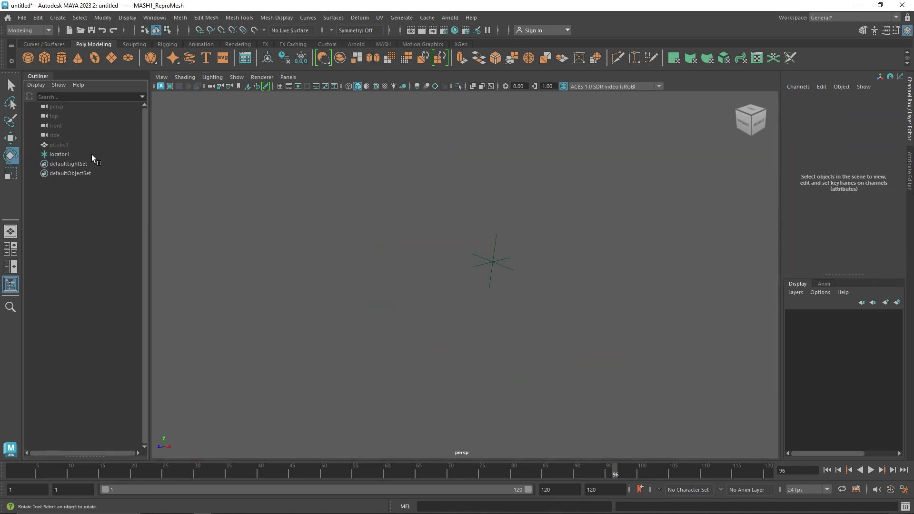
key("e")
left_click(92, 154)
key("Delete")
left_click(83, 145)
key("Delete")
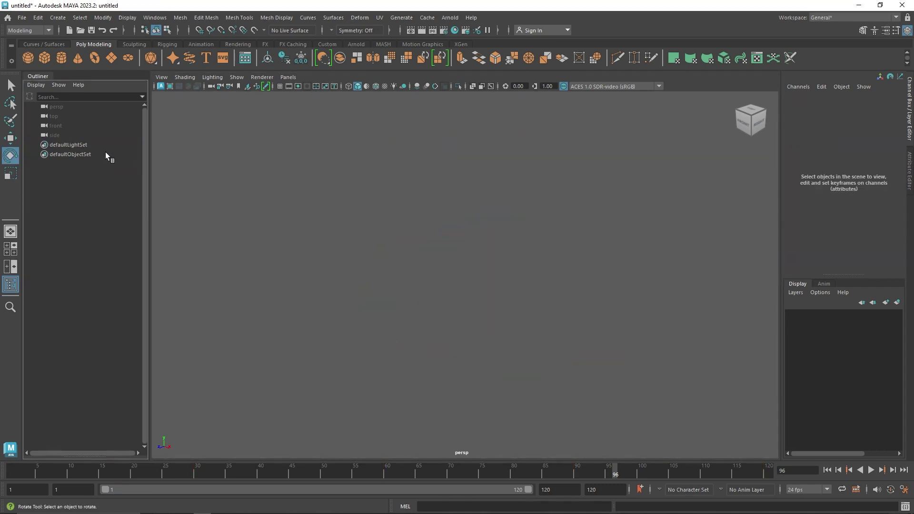
Create a polygon plane and scale it uniformly to about 37.5.
left_click(110, 57)
key("r")
left_click_drag(465, 275, 509, 310)
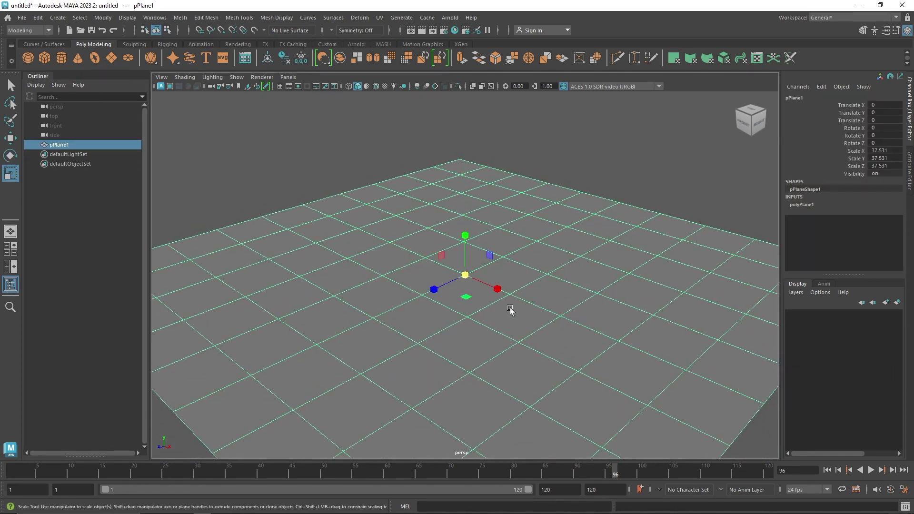
Set the plane's Subdivisions Width and Subdivisions Height to 1.
left_click(809, 205)
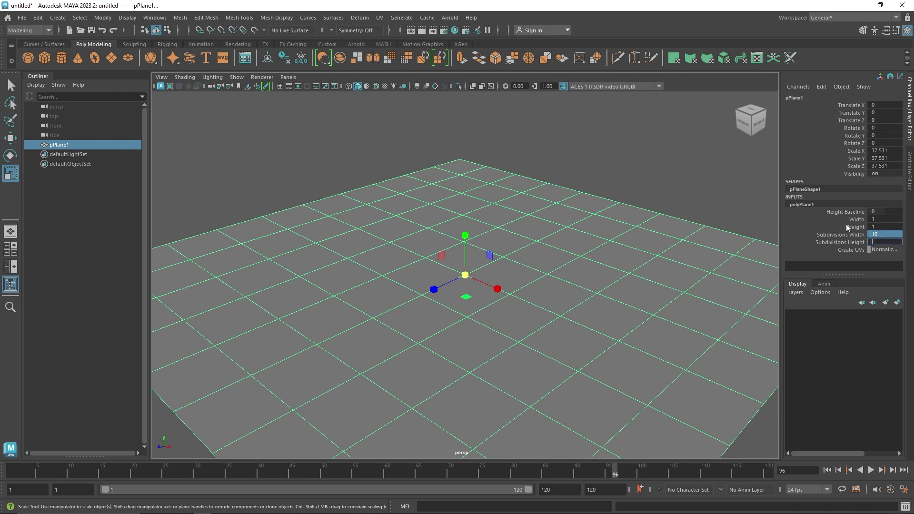
key("Return")
left_click(658, 170)
left_click(543, 258)
scroll(414, 269, "down", 4)
left_click_drag(413, 268, 460, 269, "alt")
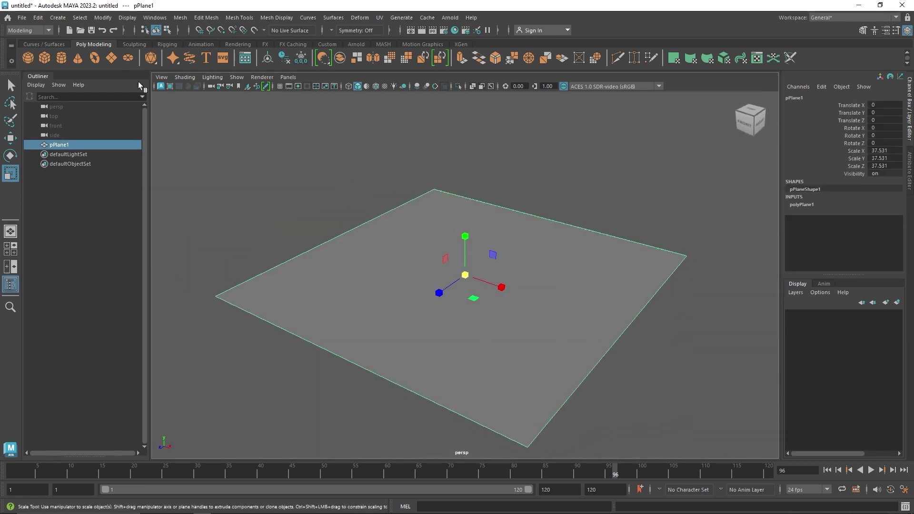
Create a polygon torus at the origin and build a MASH network from it.
left_click(95, 58)
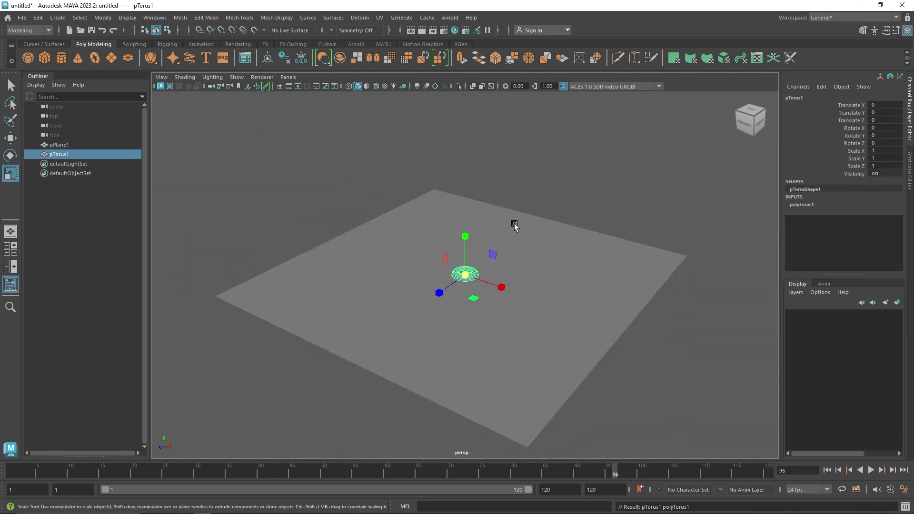
left_click(383, 44)
left_click(29, 58)
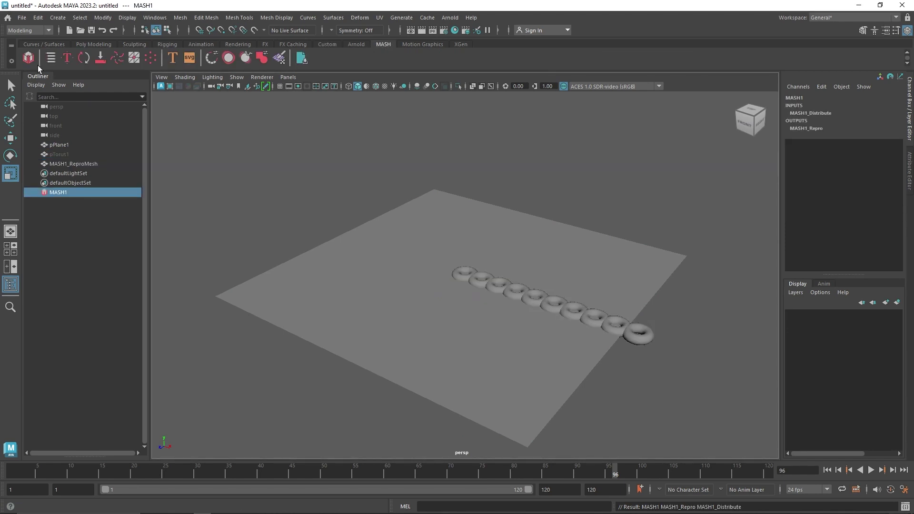
Set the MASH Distribute node to a Grid distribution with Grid X 8, Grid Y 1 and Grid Z 8.
left_click(910, 185)
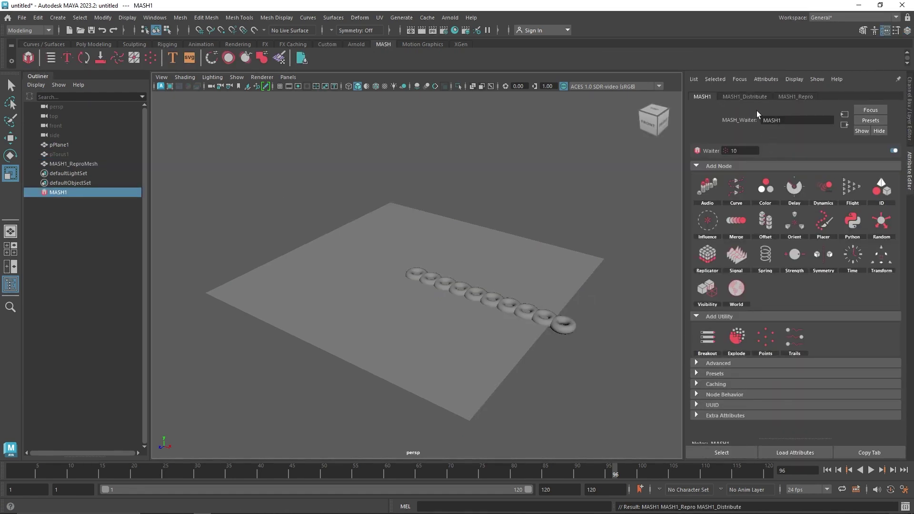
left_click(756, 110)
left_click(798, 176)
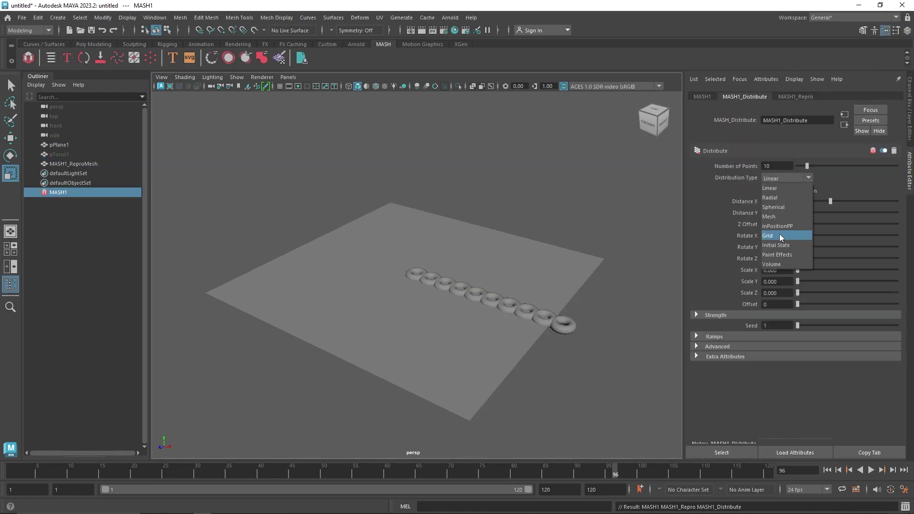
left_click(778, 233)
left_click(818, 258)
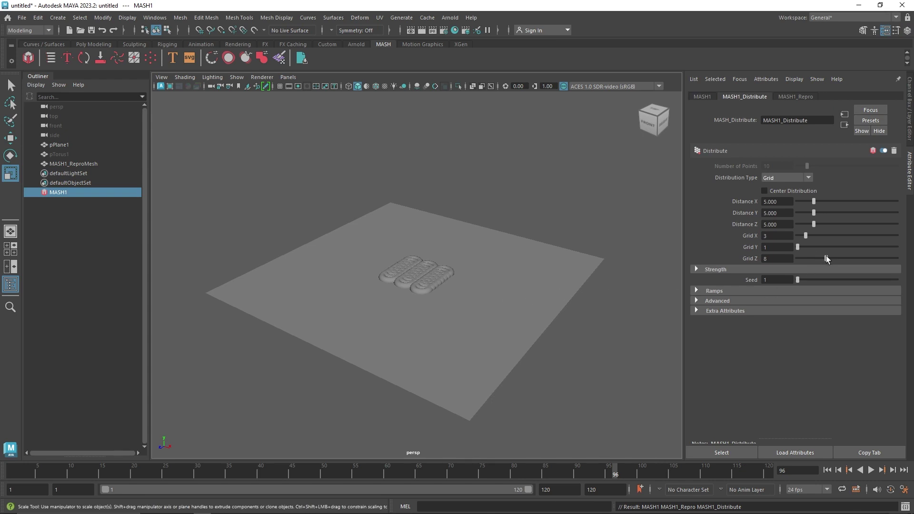
left_click(778, 252)
Spread the torus grid across the plane by setting Distance X and Distance Z to 24.
left_click_drag(813, 224, 871, 227)
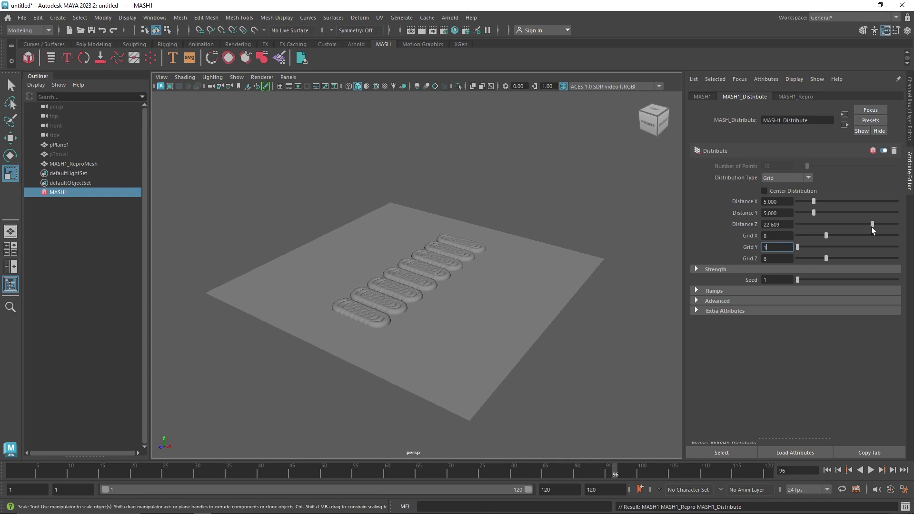
left_click_drag(821, 210, 876, 207)
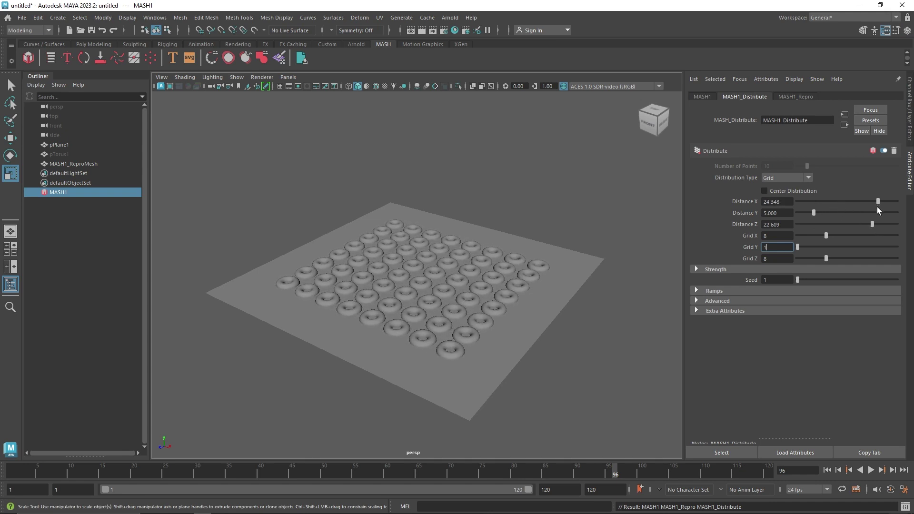
left_click(775, 201)
type("2")
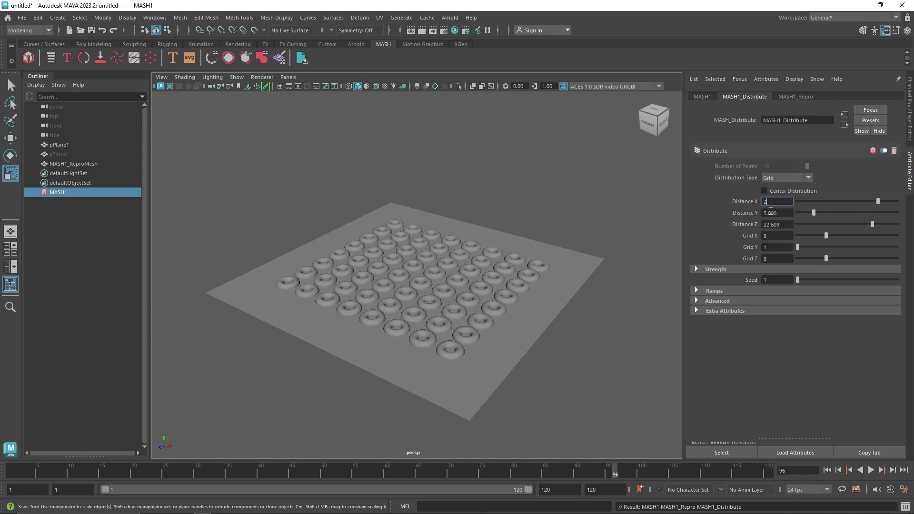
type("4")
key("Tab")
key("Tab")
type("24")
key("Return")
left_click_drag(485, 257, 479, 281, "alt")
scroll(409, 284, "up", 4)
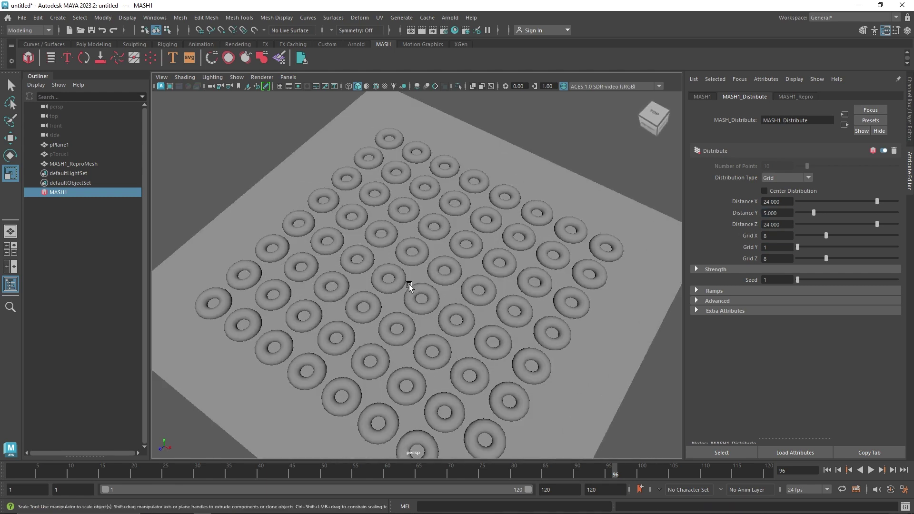
Create a polygon cube at the origin and activate the Move tool on it.
left_click_drag(409, 285, 428, 257, "alt")
right_click_drag(429, 257, 359, 273, "alt")
left_click(89, 44)
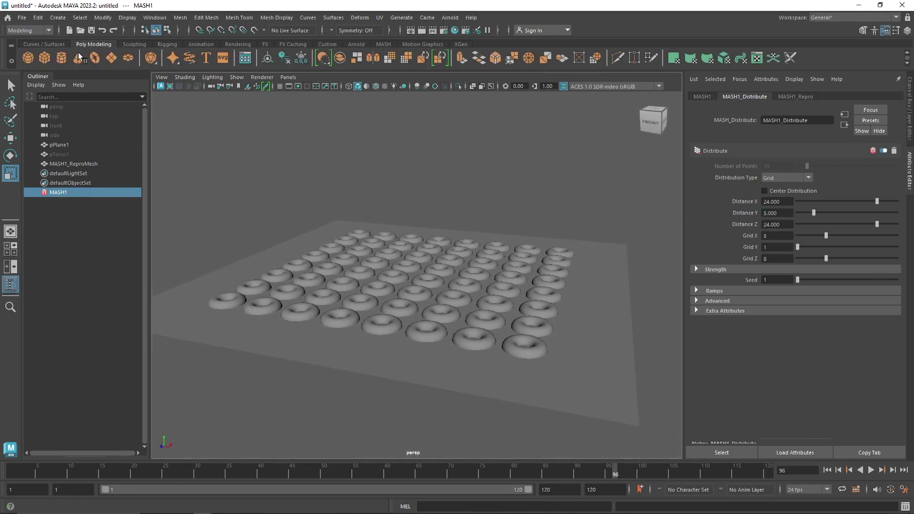
left_click(44, 57)
key("w")
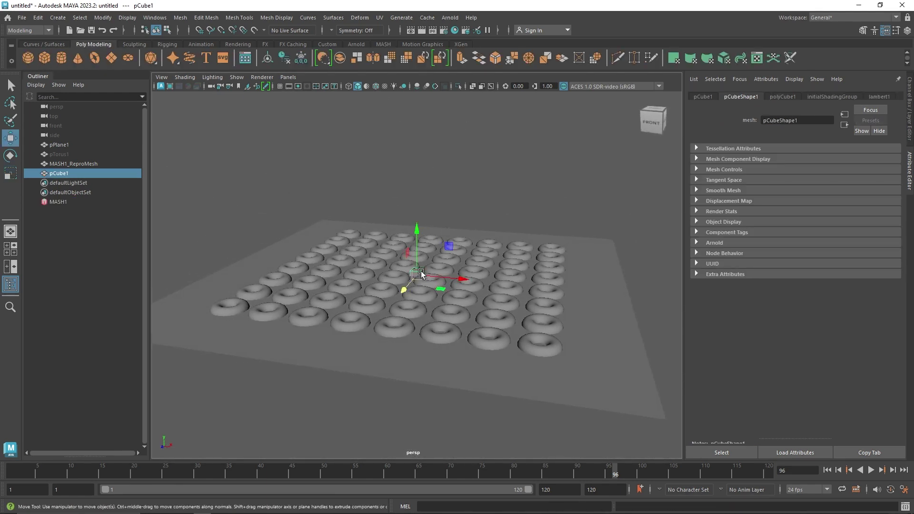
scroll(419, 257, "up", 4)
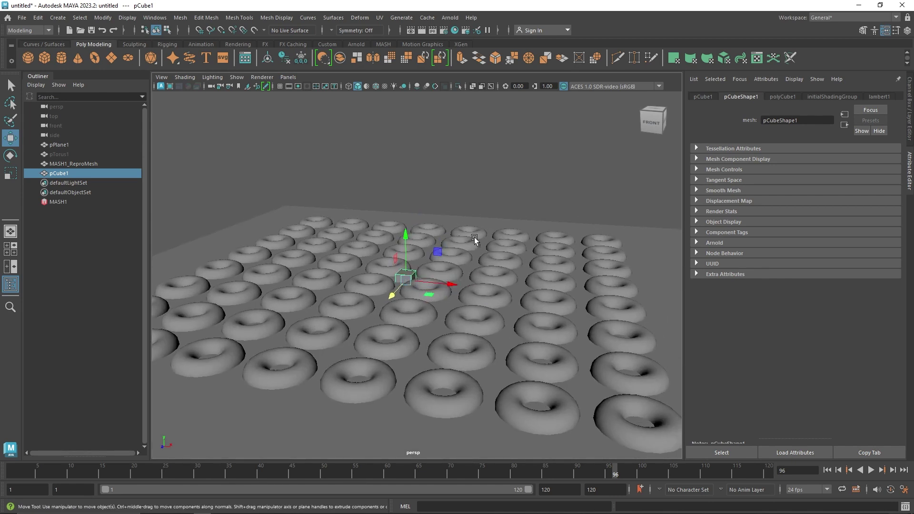
Show the cube's transform channels, undo its stray rotation and key Rotate Z at 0 on frame 1.
key("ctrl+a")
left_click(827, 470)
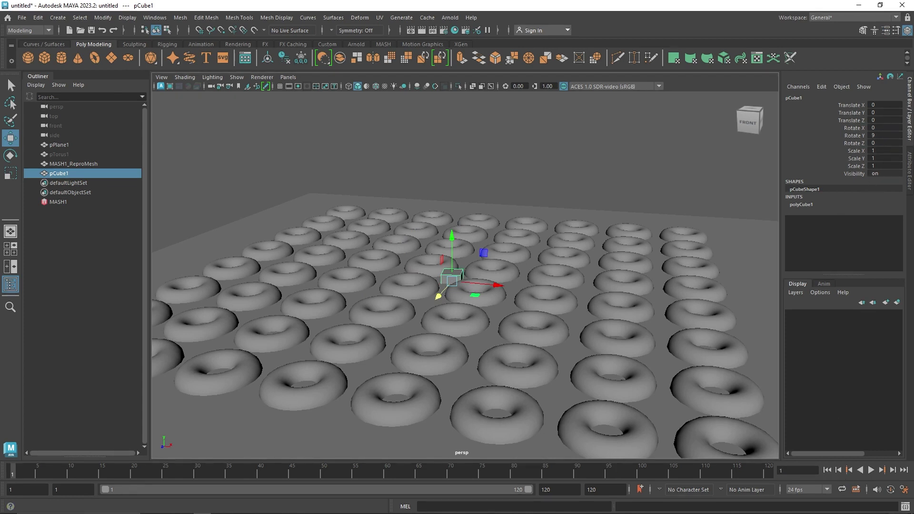
key("ctrl+z")
key("ctrl+z")
right_click(854, 145)
left_click(848, 160)
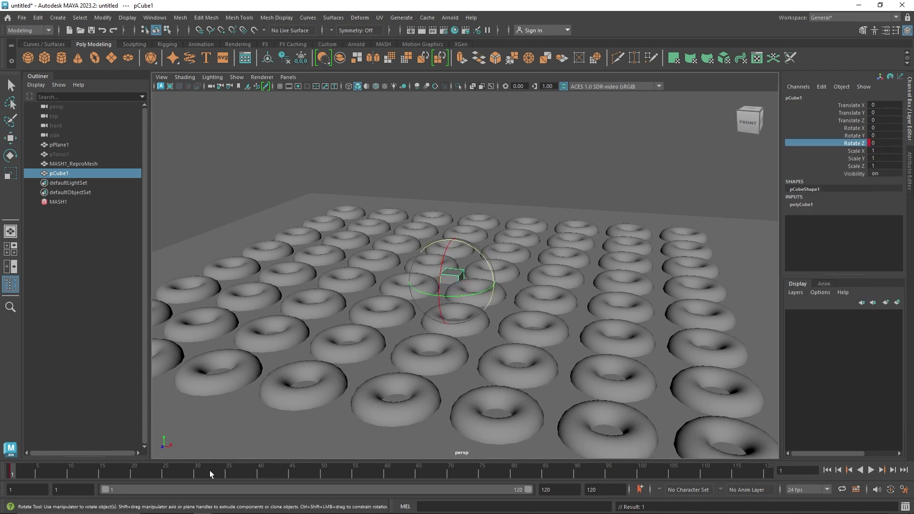
On frame 30, rotate the cube to -90 degrees in Rotate Z and key that channel.
key("e")
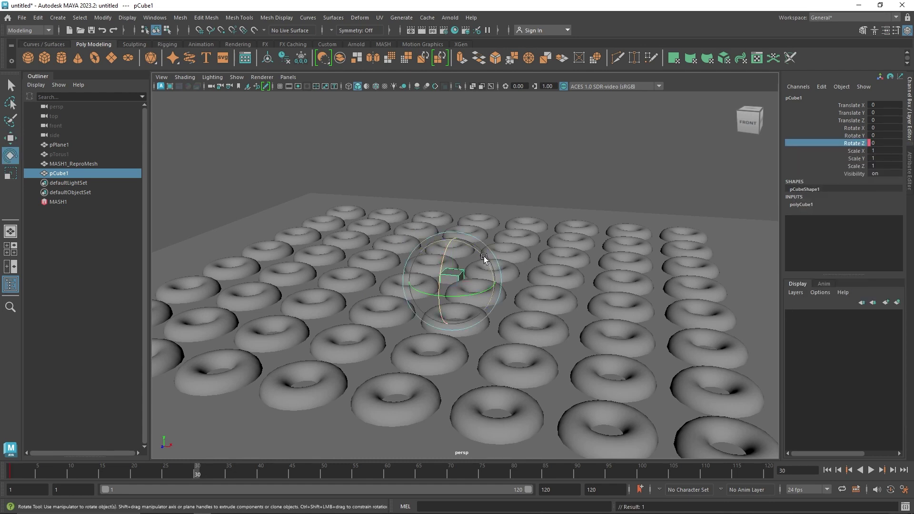
left_click_drag(483, 257, 507, 320)
right_click(859, 142)
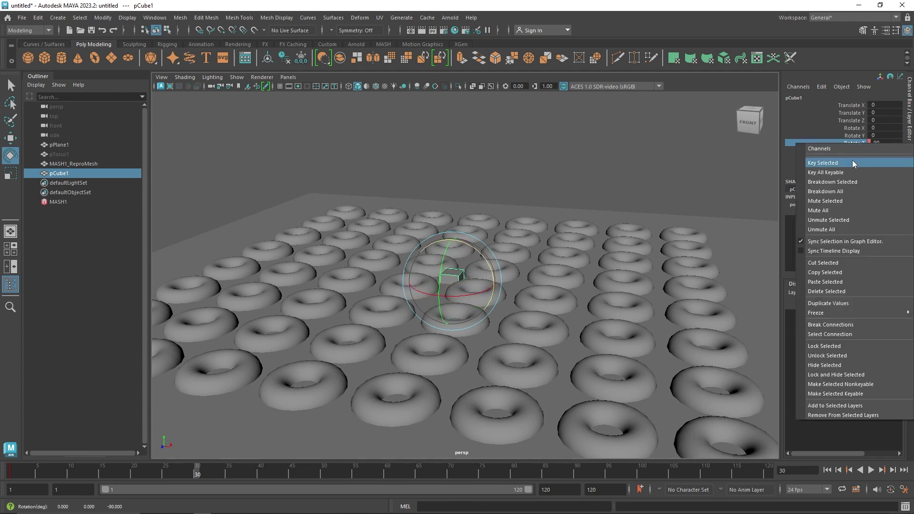
left_click(852, 160)
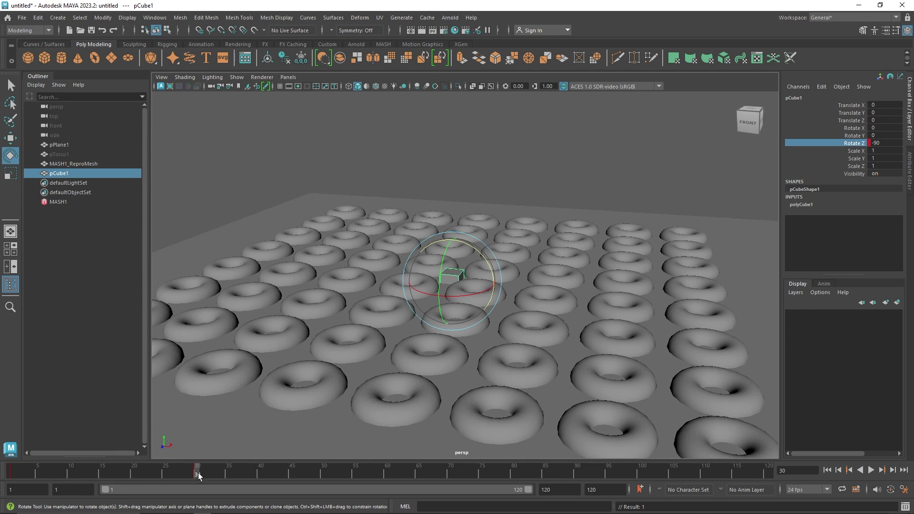
Return to frame 1, try moving the cube along X, undo the move and key Translate X at 0.
key("alt+shift+v")
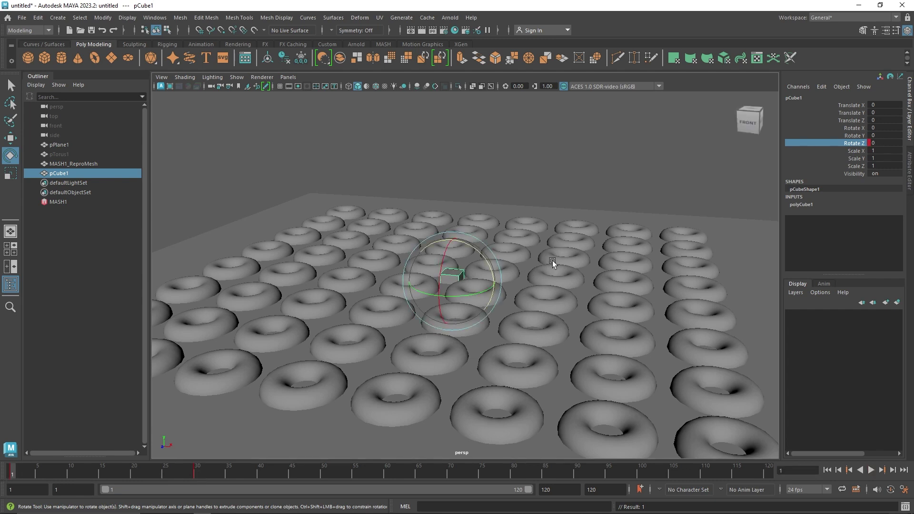
key("w")
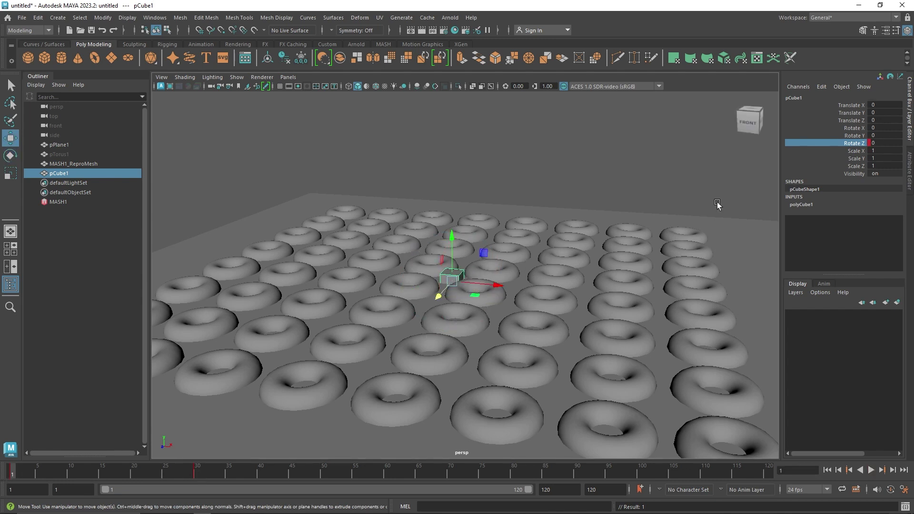
left_click_drag(485, 285, 531, 290)
key("ctrl+z")
right_click(860, 104)
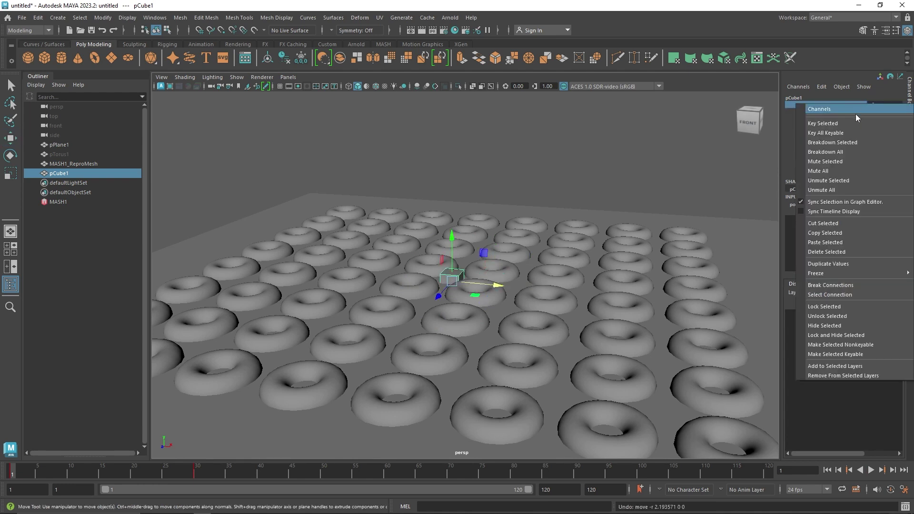
left_click(850, 122)
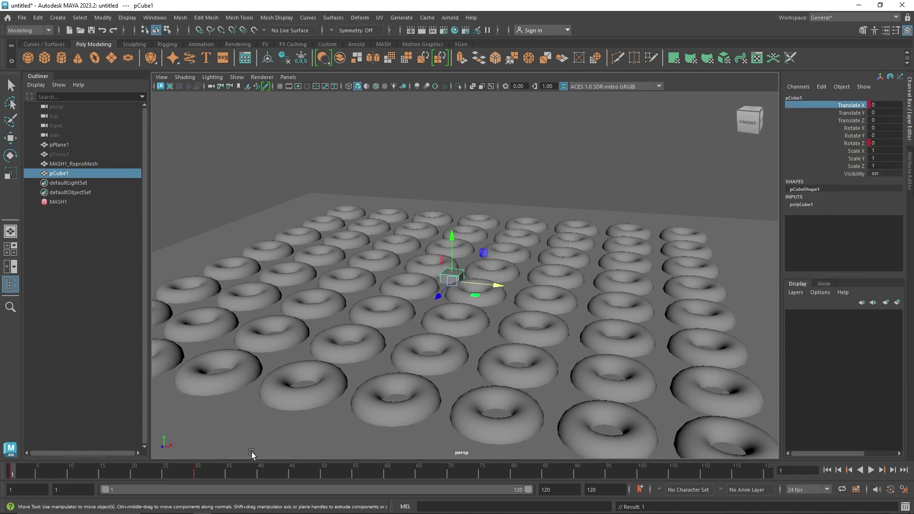
On frame 30, move the cube to Translate X 2 and key that channel.
left_click_drag(467, 296, 507, 298)
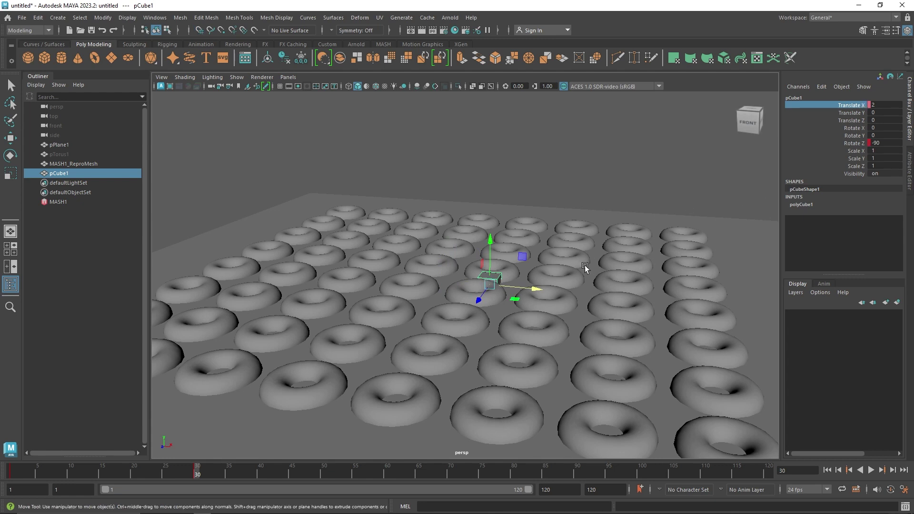
right_click(855, 105)
left_click(852, 123)
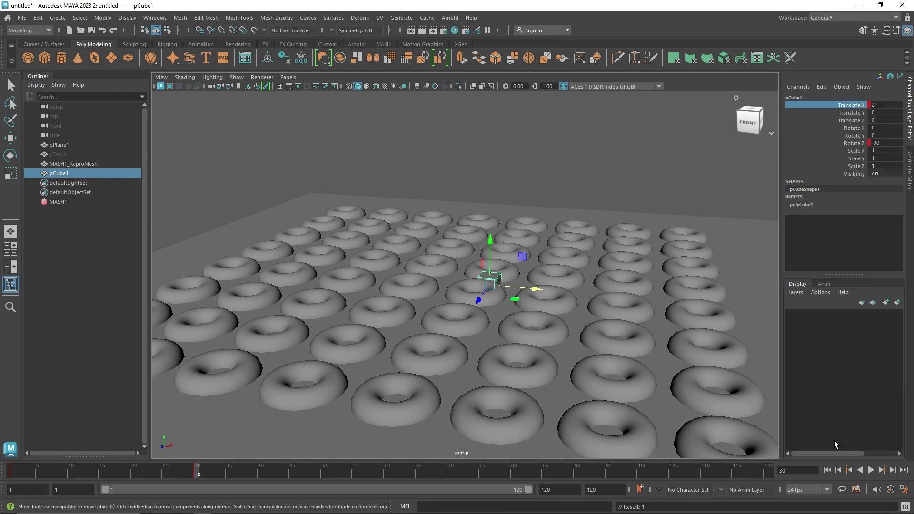
Play back the cube's keyframed slide and rotation, rewinding to frame 1 between the two previews.
left_click(871, 469)
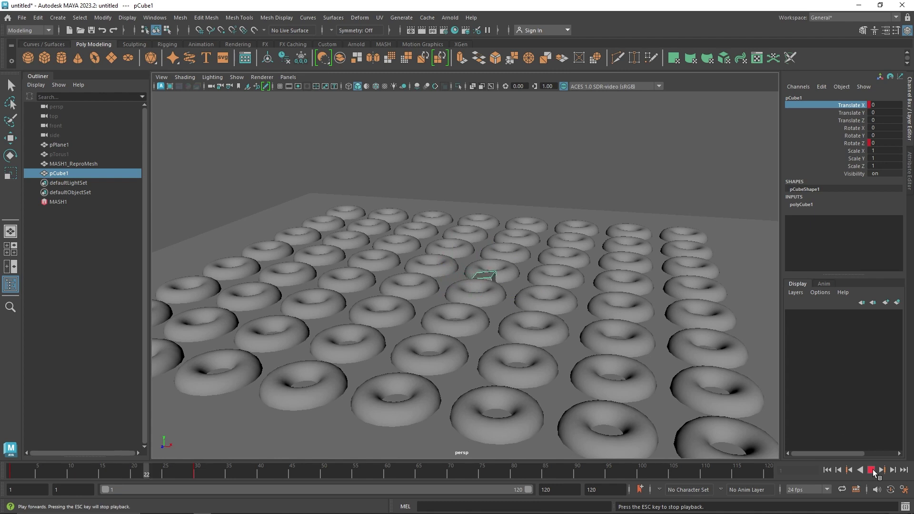
left_click(870, 470)
left_click(826, 469)
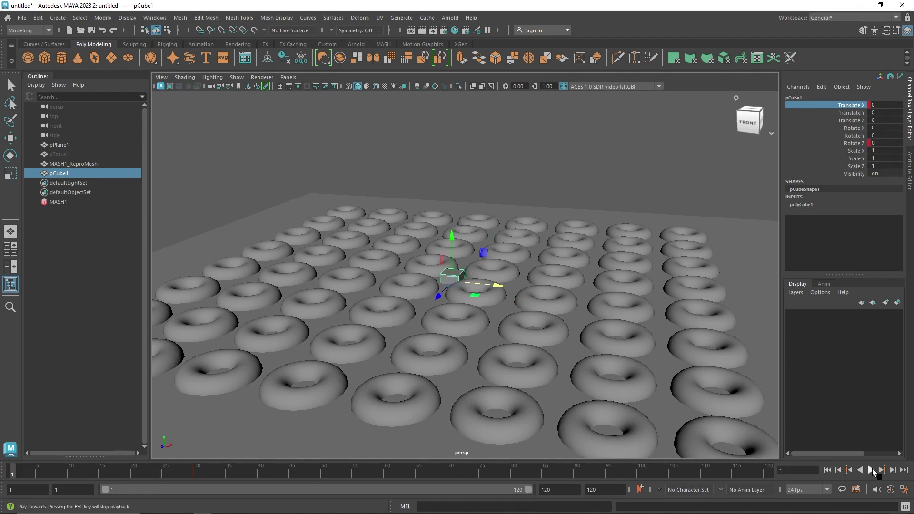
left_click(871, 470)
left_click(871, 470)
On frame 60, set the cube's Translate X to 0 and key that channel.
left_click_drag(271, 475, 387, 474)
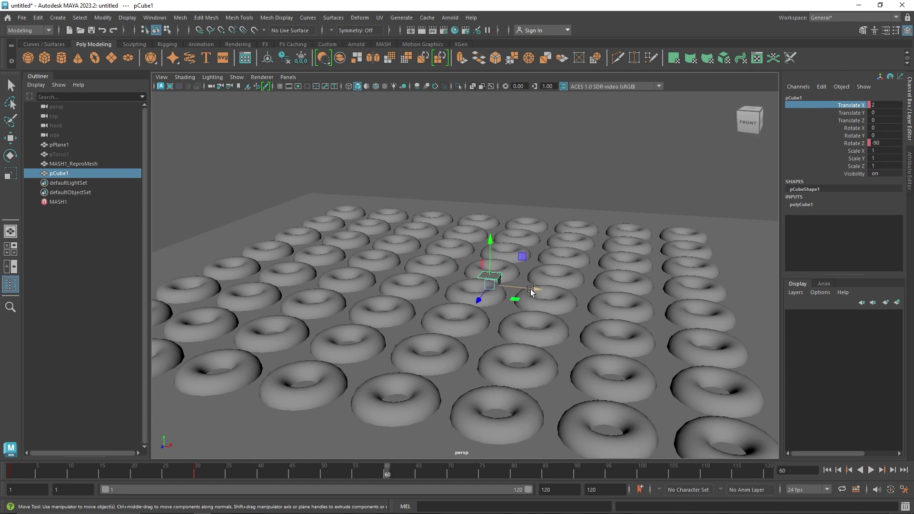
type("0")
key("Return")
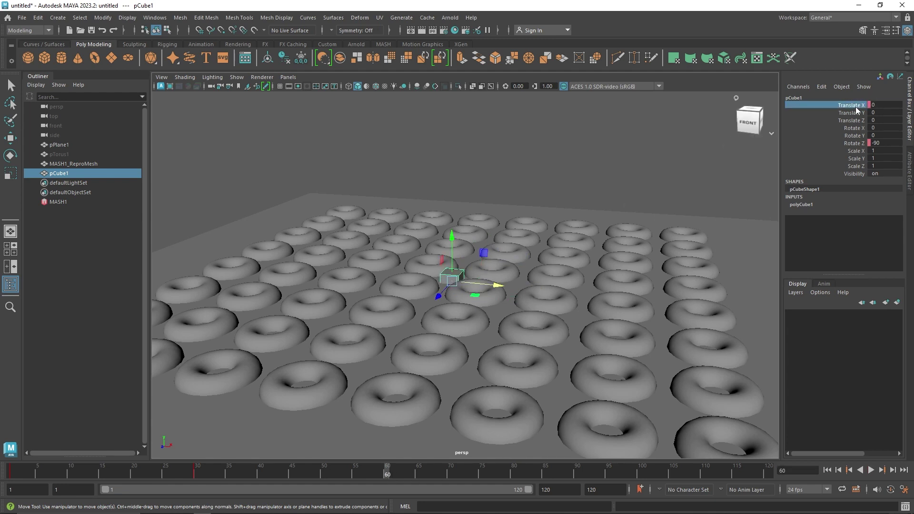
right_click(855, 106)
left_click(857, 124)
Set the cube's Rotate Z to 0 on frame 60 and key that channel.
left_click(878, 142)
type("0")
key("Return")
left_click(854, 143)
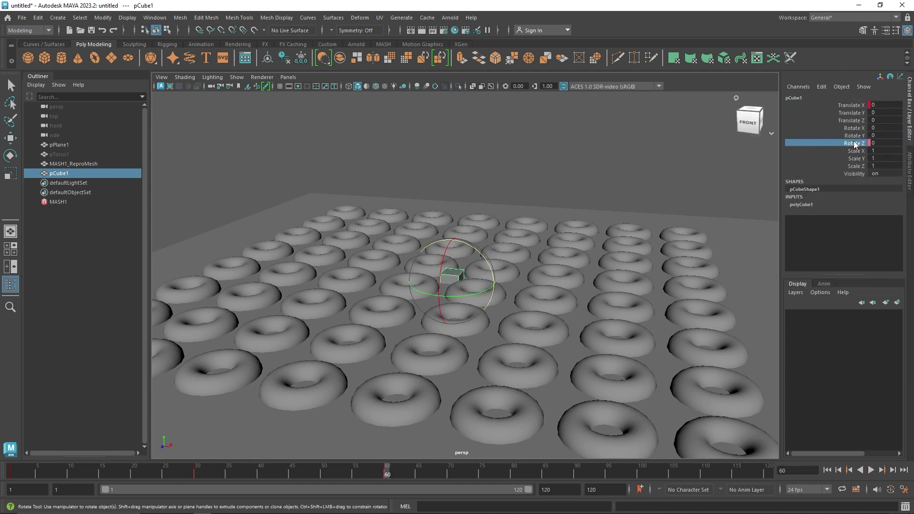
right_click(854, 137)
left_click(843, 134)
right_click(850, 143)
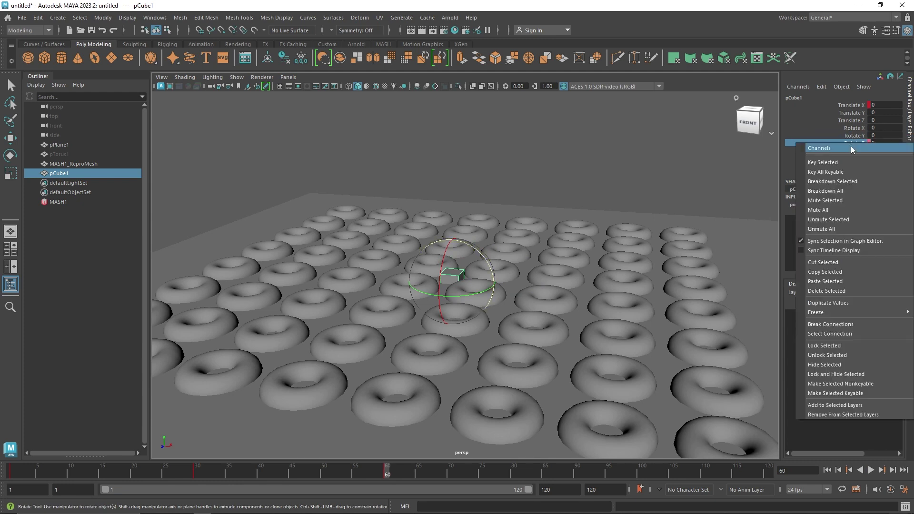
left_click(849, 161)
Set the playback end to frame 60 and preview the cube's looping animation.
left_click_drag(561, 490, 487, 489)
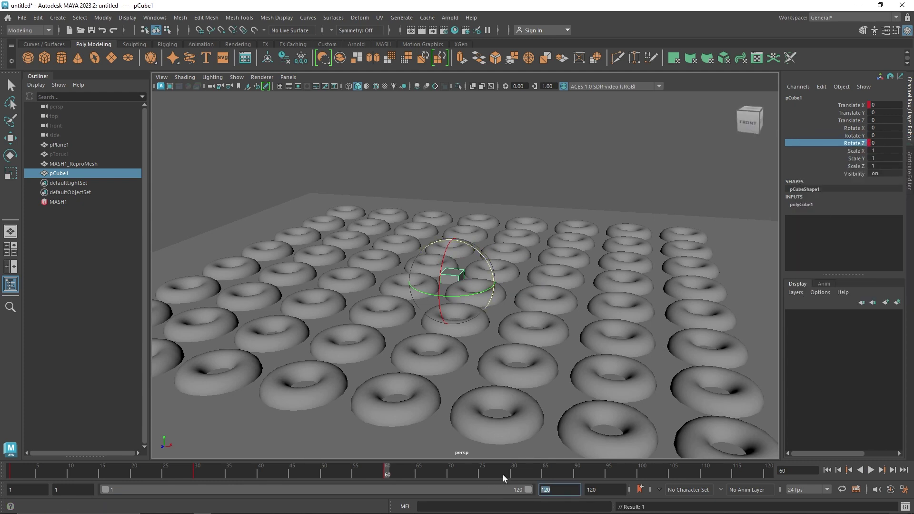
type("6")
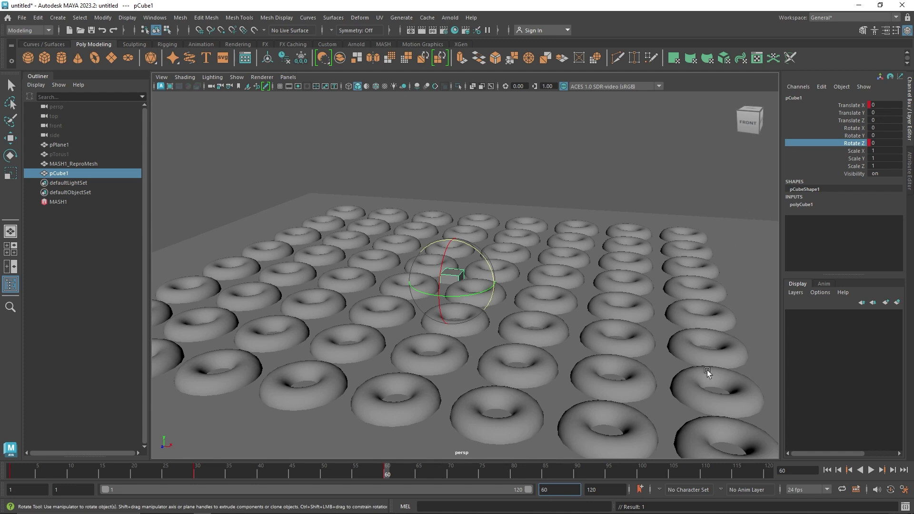
type("0")
key("Tab")
left_click(870, 469)
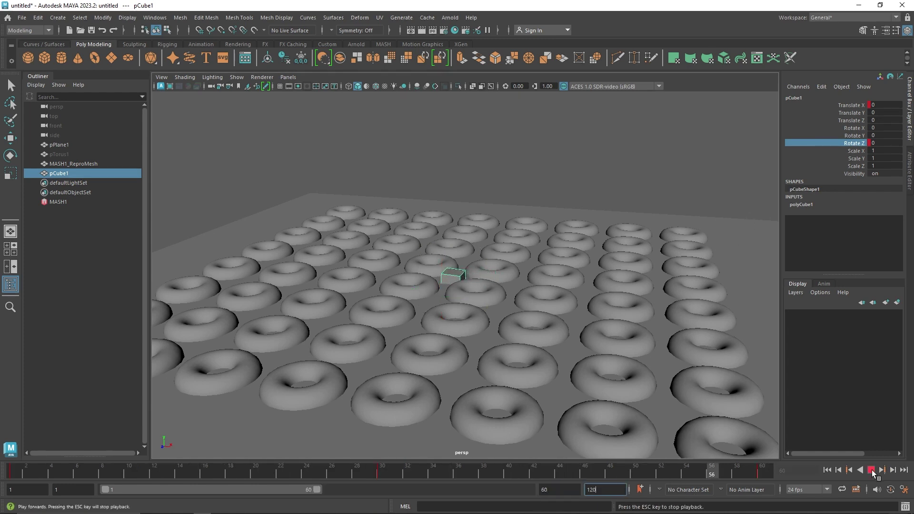
left_click(871, 470)
key("w")
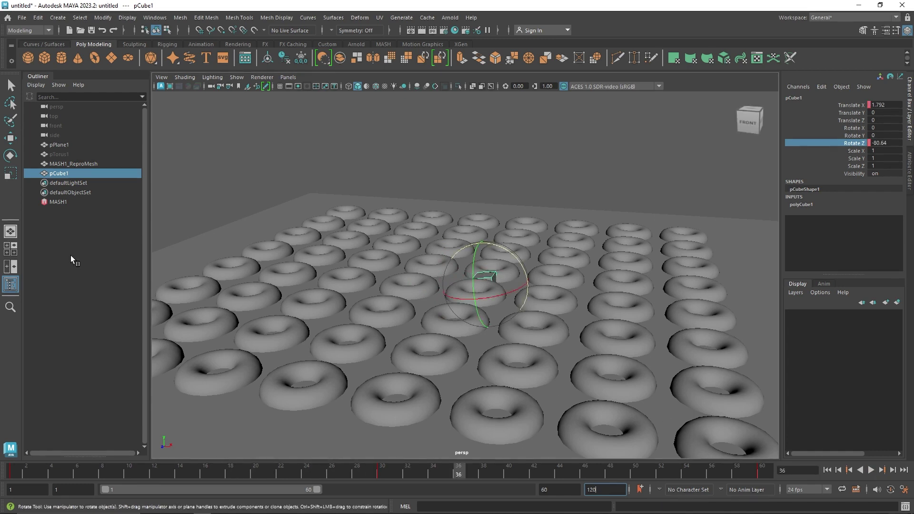
Add a Delay node to MASH1 in Follow the Leader mode with pCube1 as the leader target.
left_click(81, 202)
left_click(908, 170)
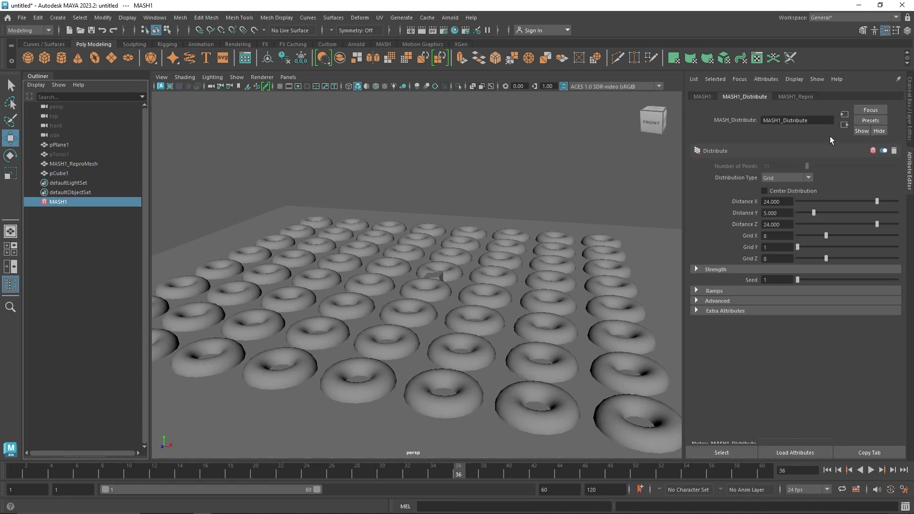
left_click(708, 96)
left_click(795, 191)
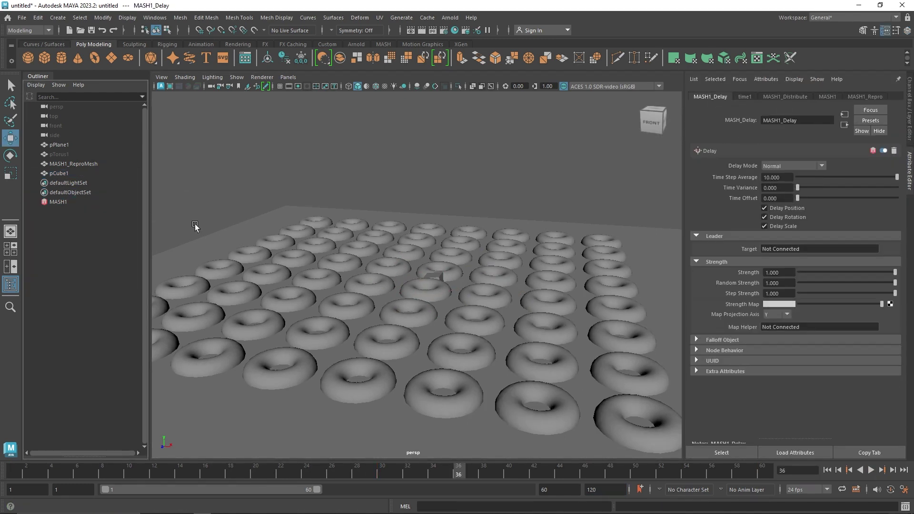
middle_click_drag(59, 174, 780, 248)
Hide the leader cube pCube1 and play the animation to check how the tori follow it.
left_click(82, 172)
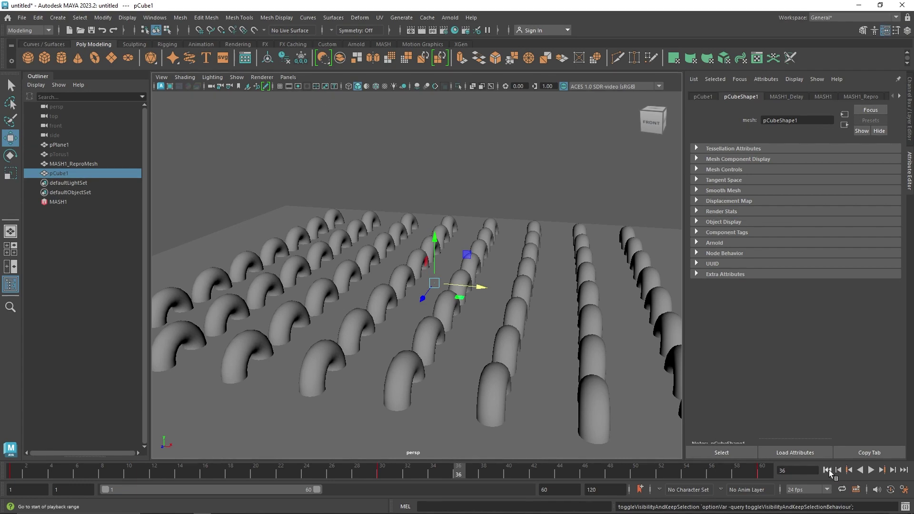
left_click(870, 470)
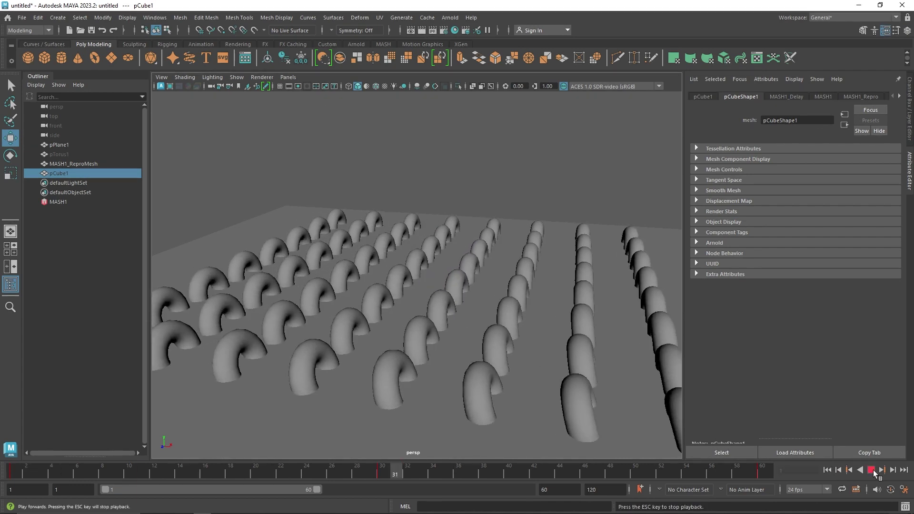
left_click(873, 470)
Move the ground plane pPlane1 down beneath the torus grid and play back the animation.
scroll(479, 369, "down", 3)
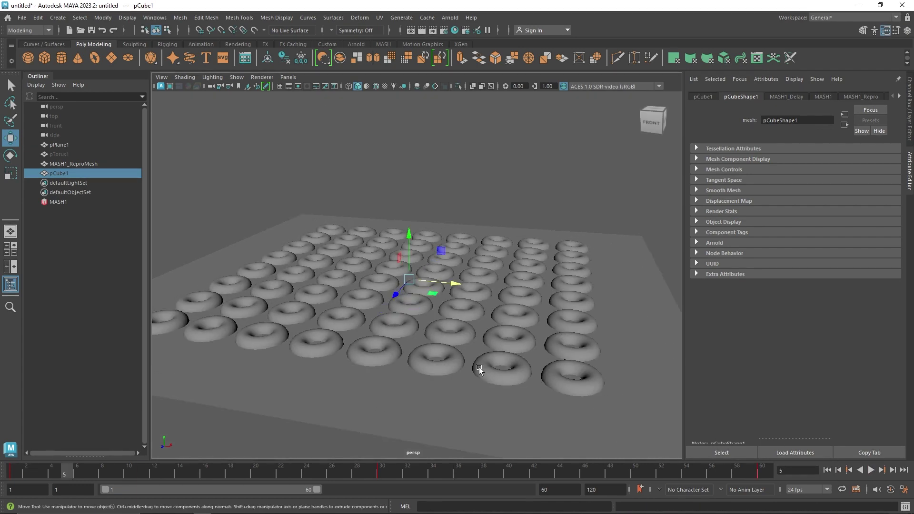
left_click(481, 396)
left_click_drag(409, 238, 409, 269)
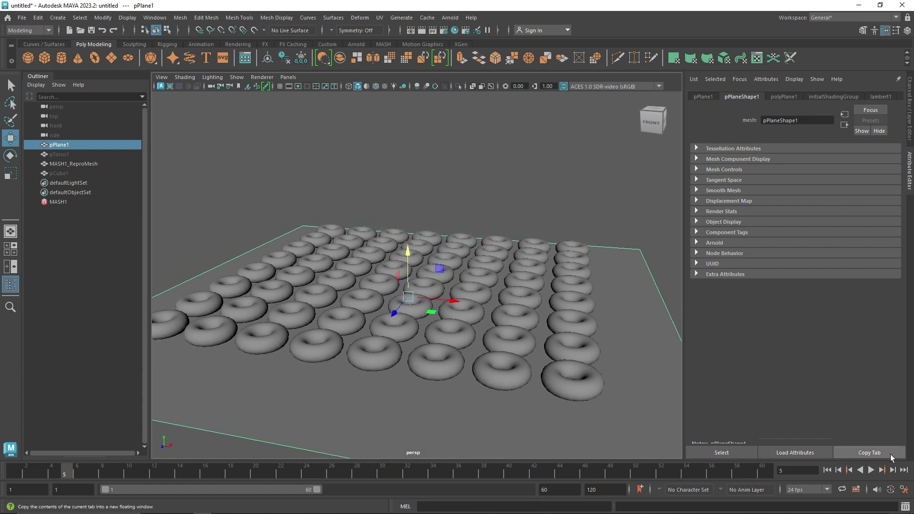
left_click(872, 470)
left_click(871, 470)
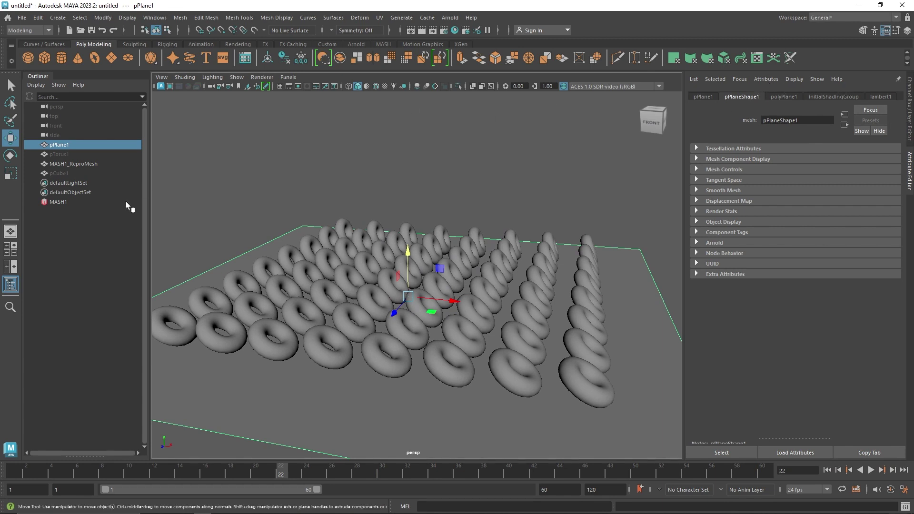
Set the Time Offset of MASH1's Delay node to 5.990 and start playback.
left_click(93, 201)
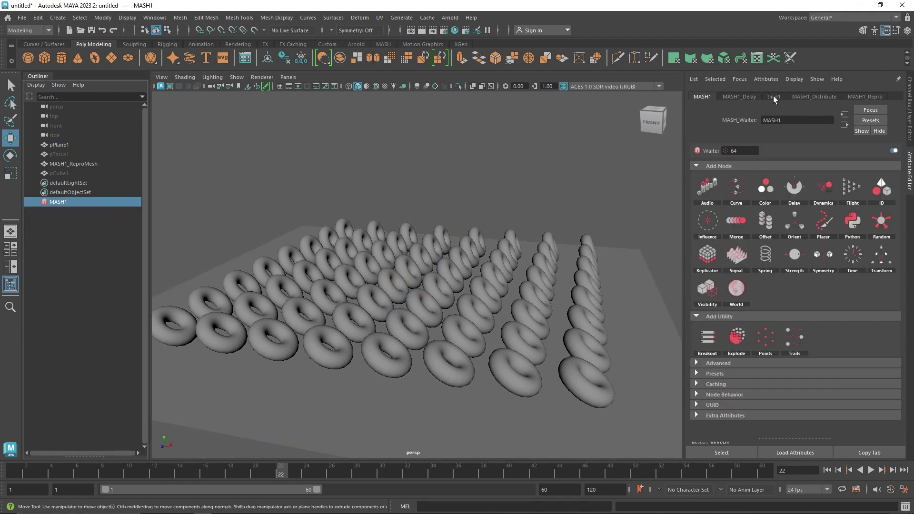
left_click(739, 97)
left_click_drag(798, 197, 855, 212)
left_click(871, 470)
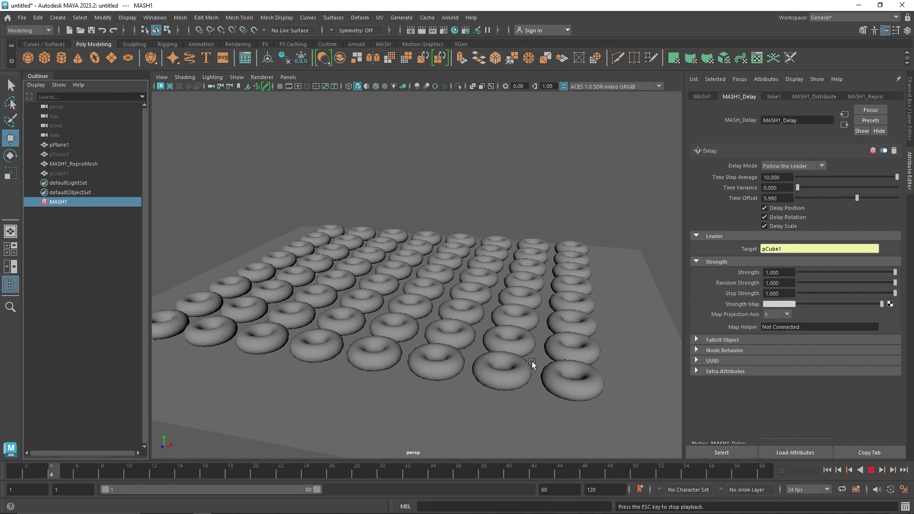
Display the torus grid MASH1_ReproMesh with smooth mesh preview while the animation plays, then deselect it.
scroll(424, 306, "up", 8)
left_click_drag(442, 328, 322, 294, "alt")
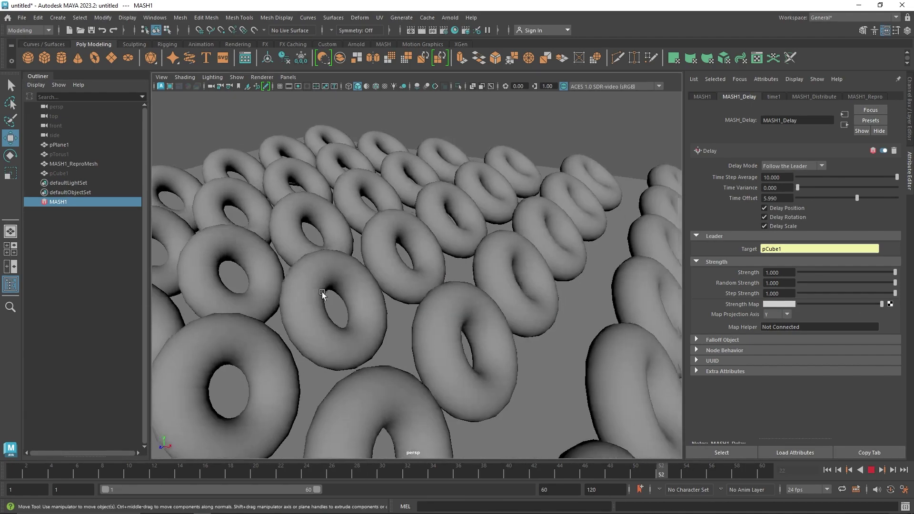
left_click(322, 293)
key("3")
left_click(487, 273)
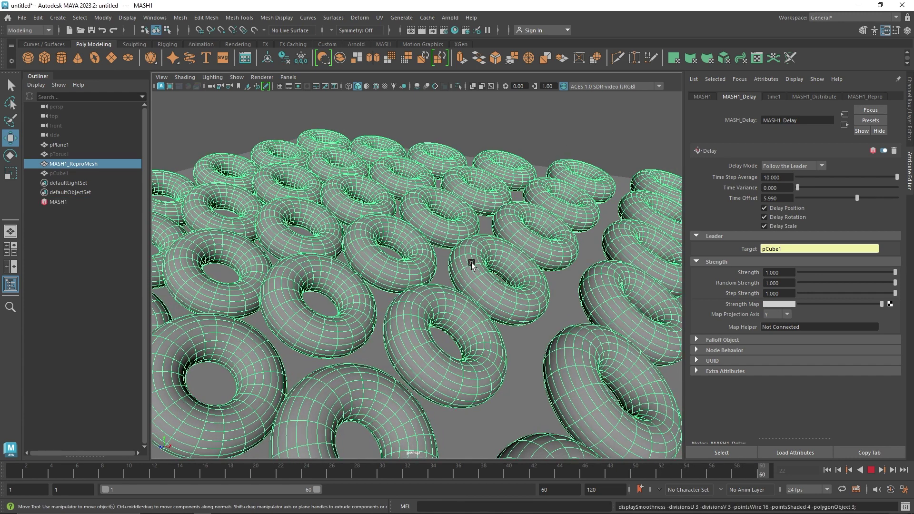
left_click(597, 139)
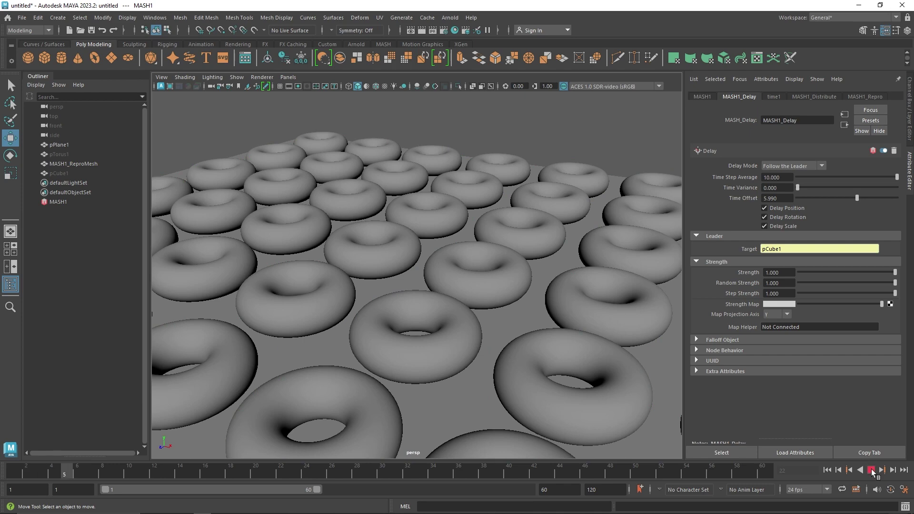
Stop playback, turn off the smooth mesh preview on the torus grid and select pTorus1.
left_click(871, 470)
left_click(491, 316)
left_click(415, 256)
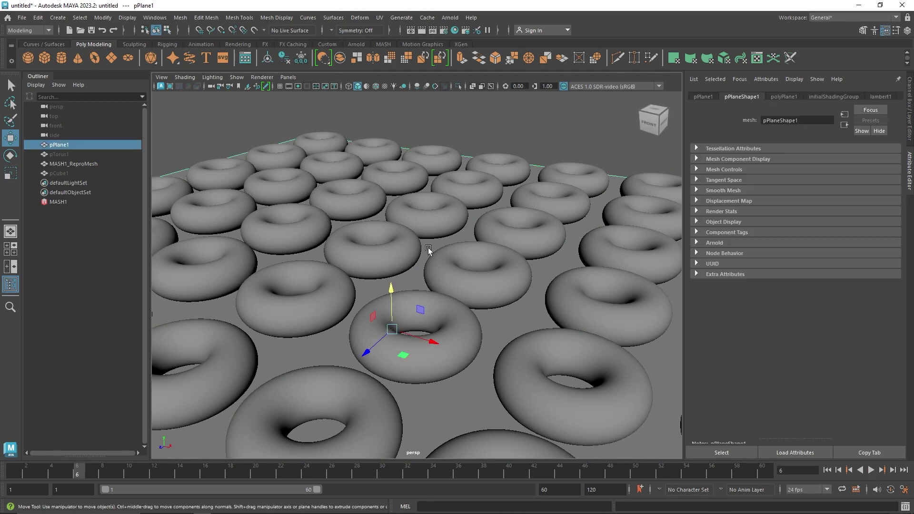
left_click(433, 203)
left_click(69, 147)
left_click(72, 154)
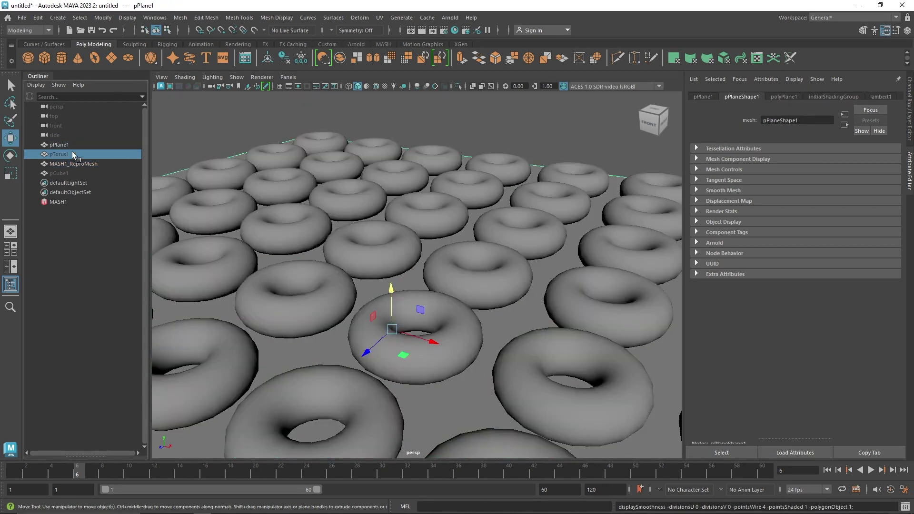
Play the delayed torus animation and examine the grid's motion from several angles and distances.
left_click_drag(517, 142, 467, 164, "alt")
scroll(467, 165, "down", 1)
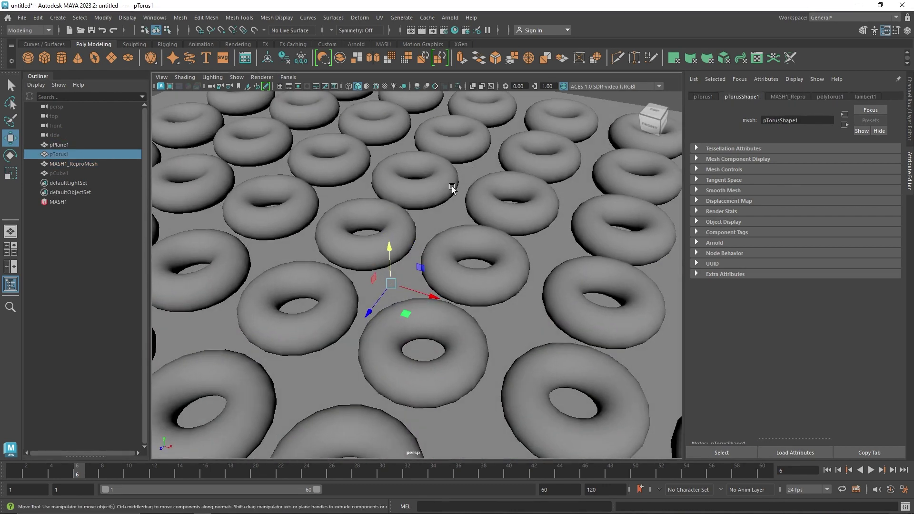
scroll(452, 190, "down", 2)
left_click(870, 471)
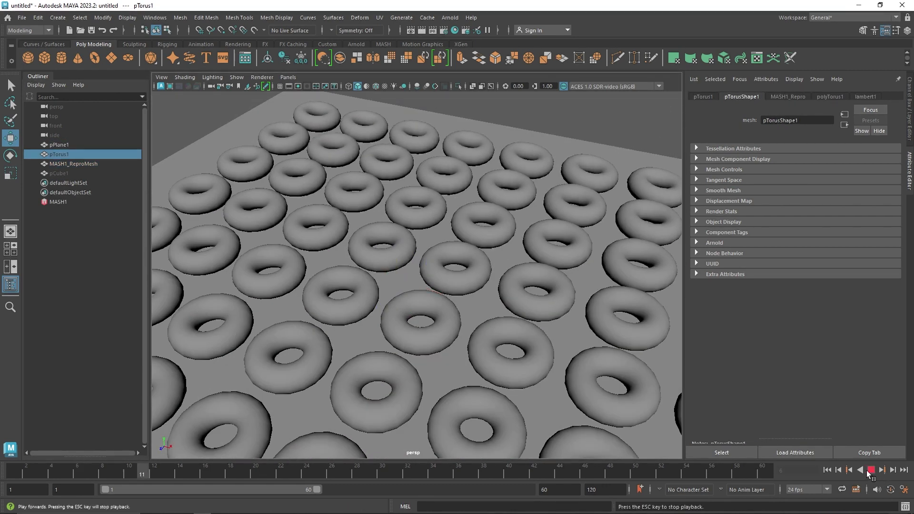
left_click_drag(381, 329, 516, 304, "alt")
scroll(468, 288, "down", 3)
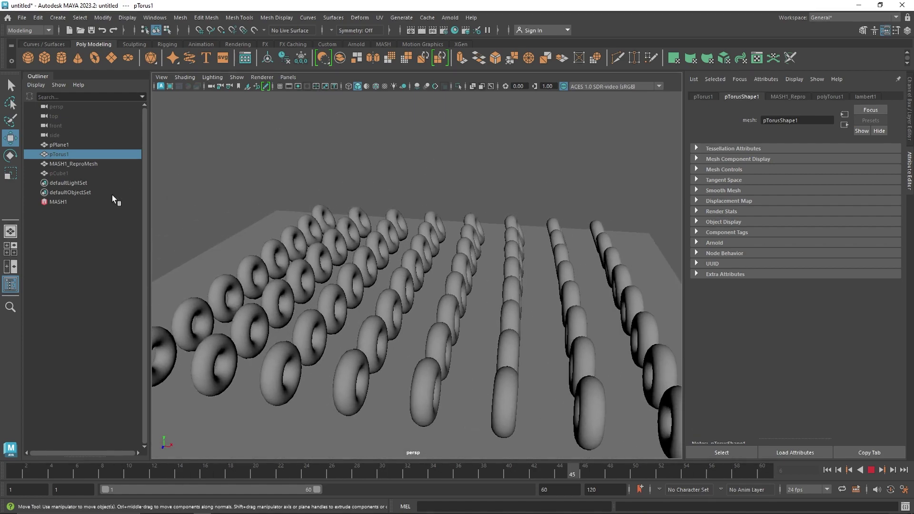
Stop playback, set the Time Variance of MASH1's Delay node to about 4.589 and preview the animation.
left_click(113, 201)
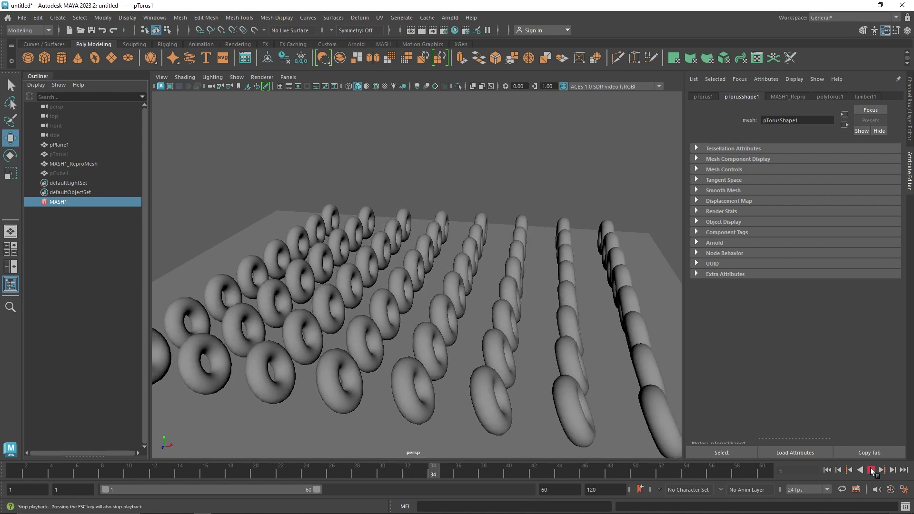
left_click(871, 470)
mouse_move(798, 188)
left_mouse_down()
mouse_move(821, 189)
mouse_move(805, 191)
left_mouse_up()
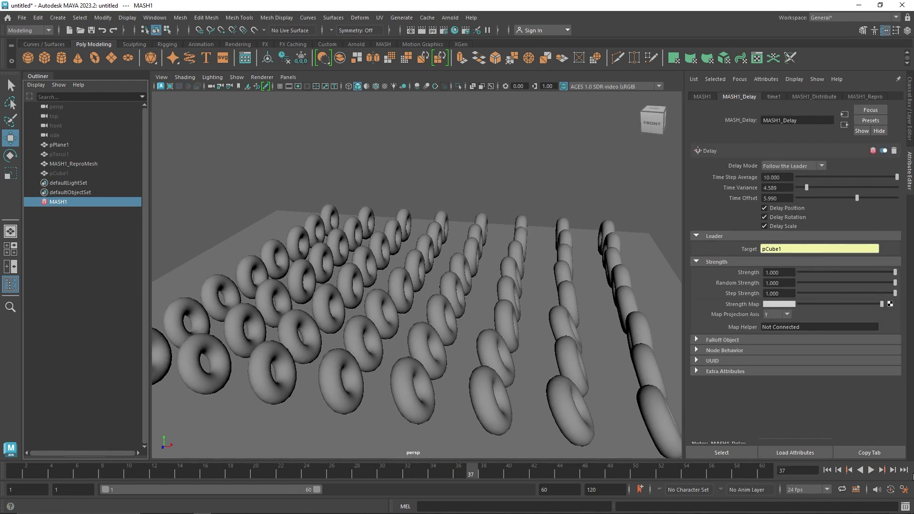
left_click(871, 470)
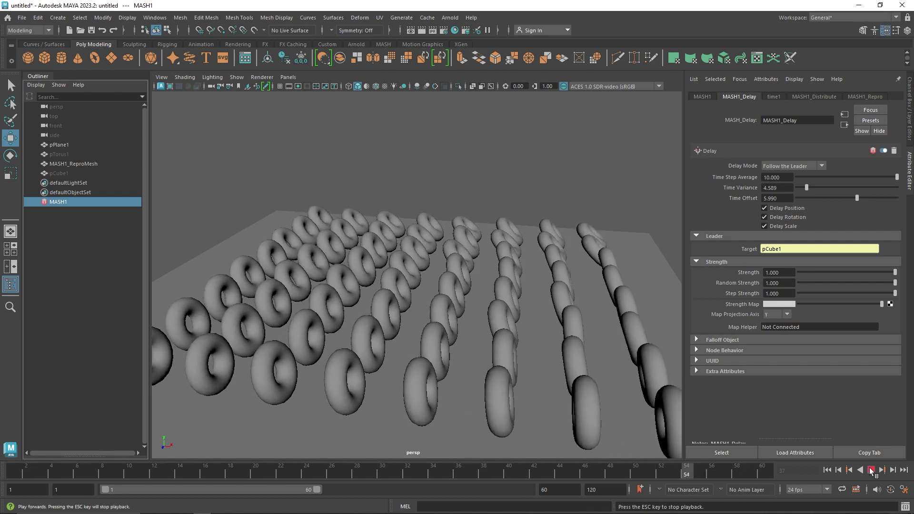
left_click(870, 470)
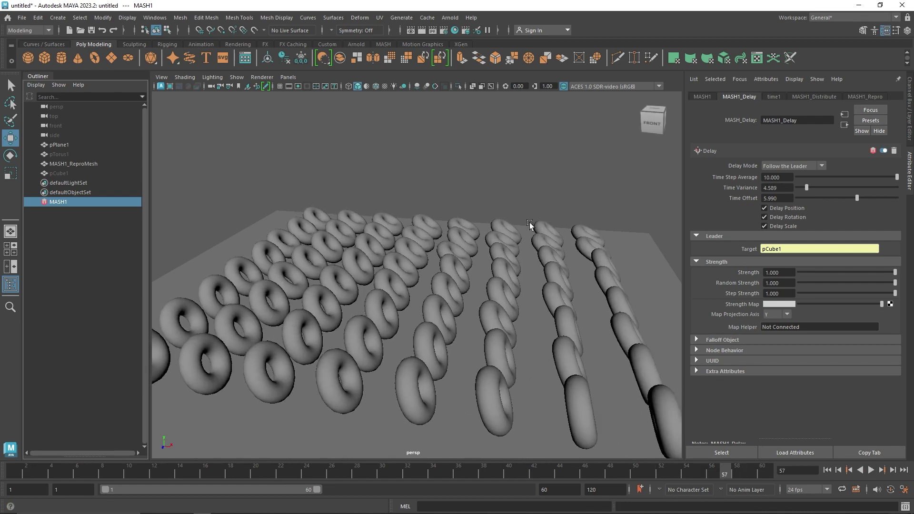